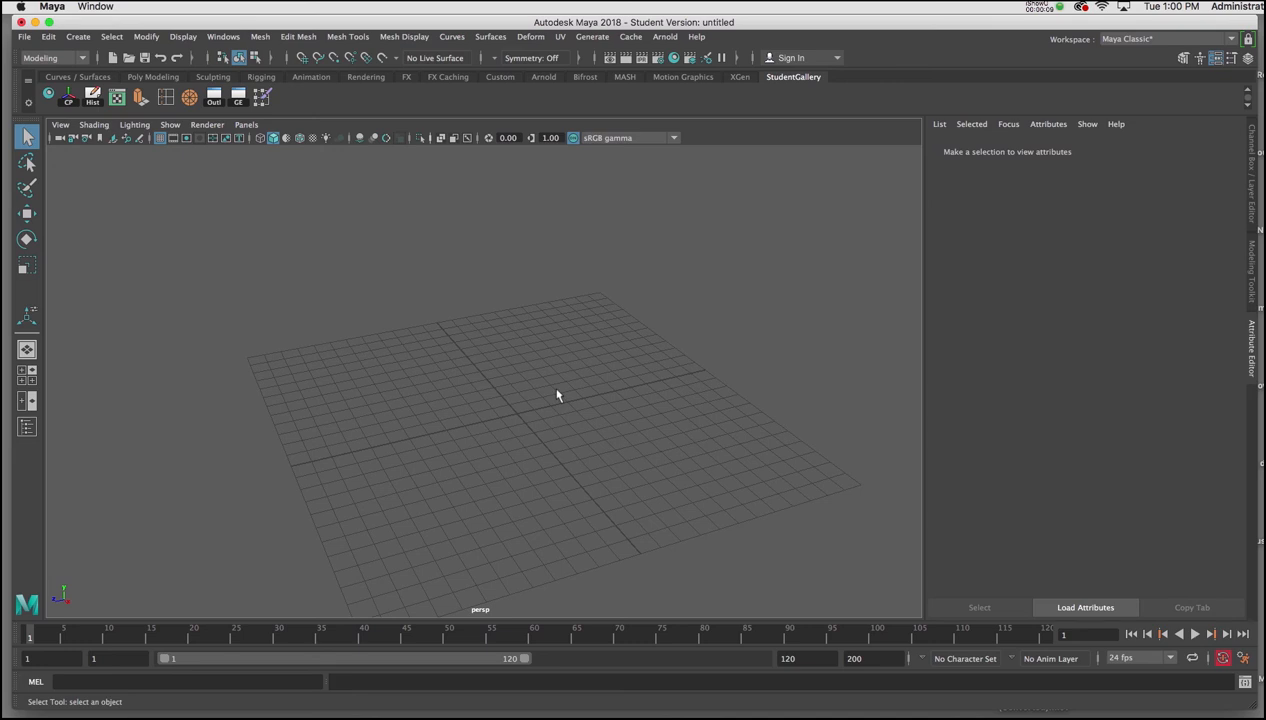
# Set up the CV Curve Tool in the side view with curve degree 1 Linear and uniform knot spacing.
pyautogui.press('space')
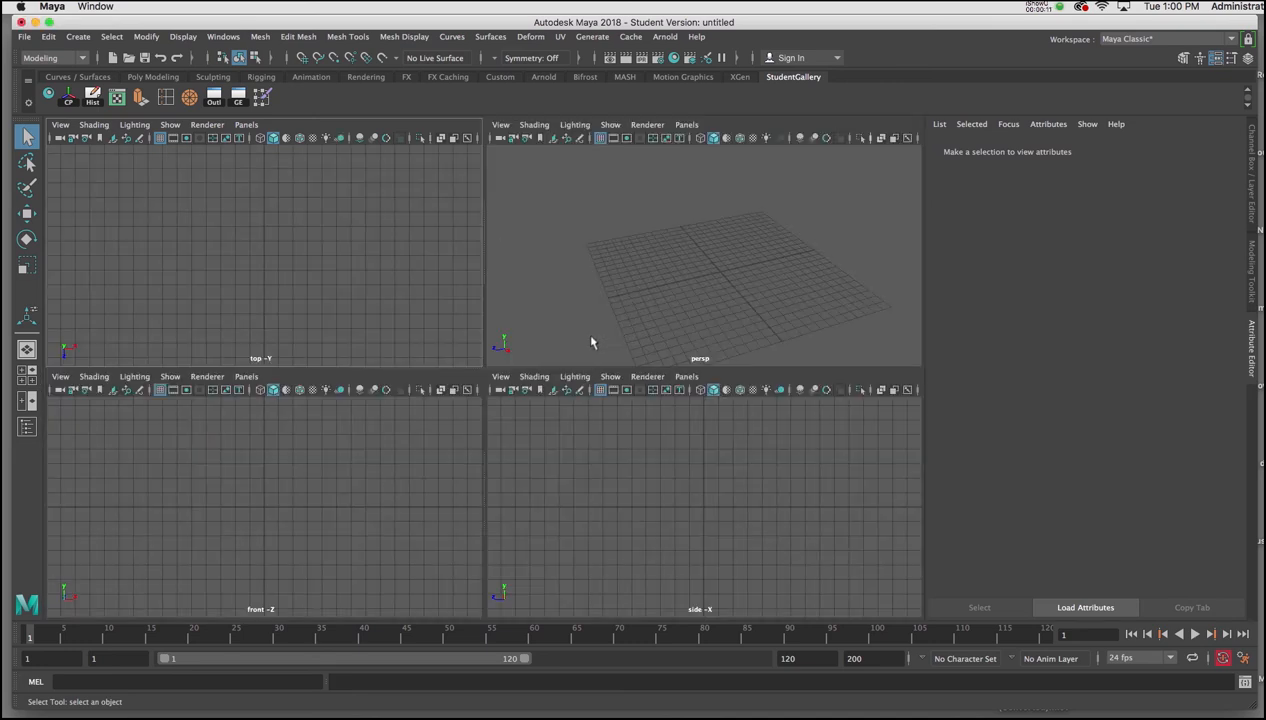
pyautogui.press('space')
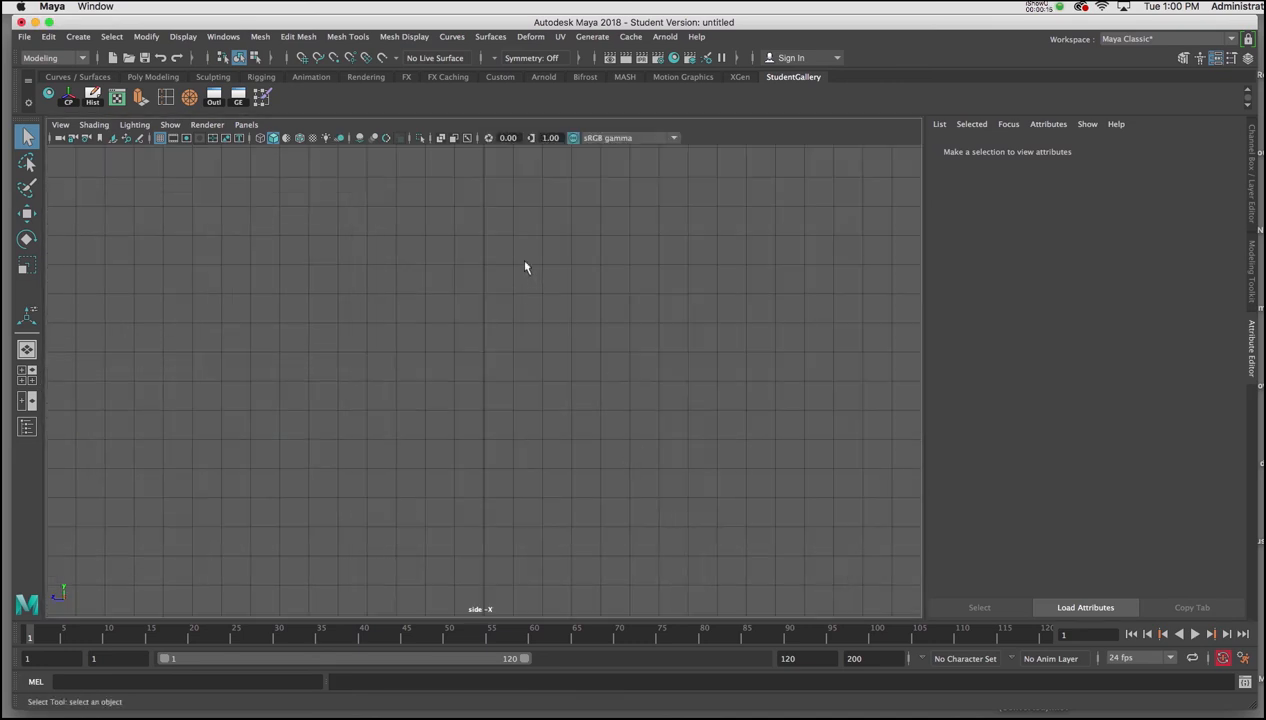
pyautogui.press('space')
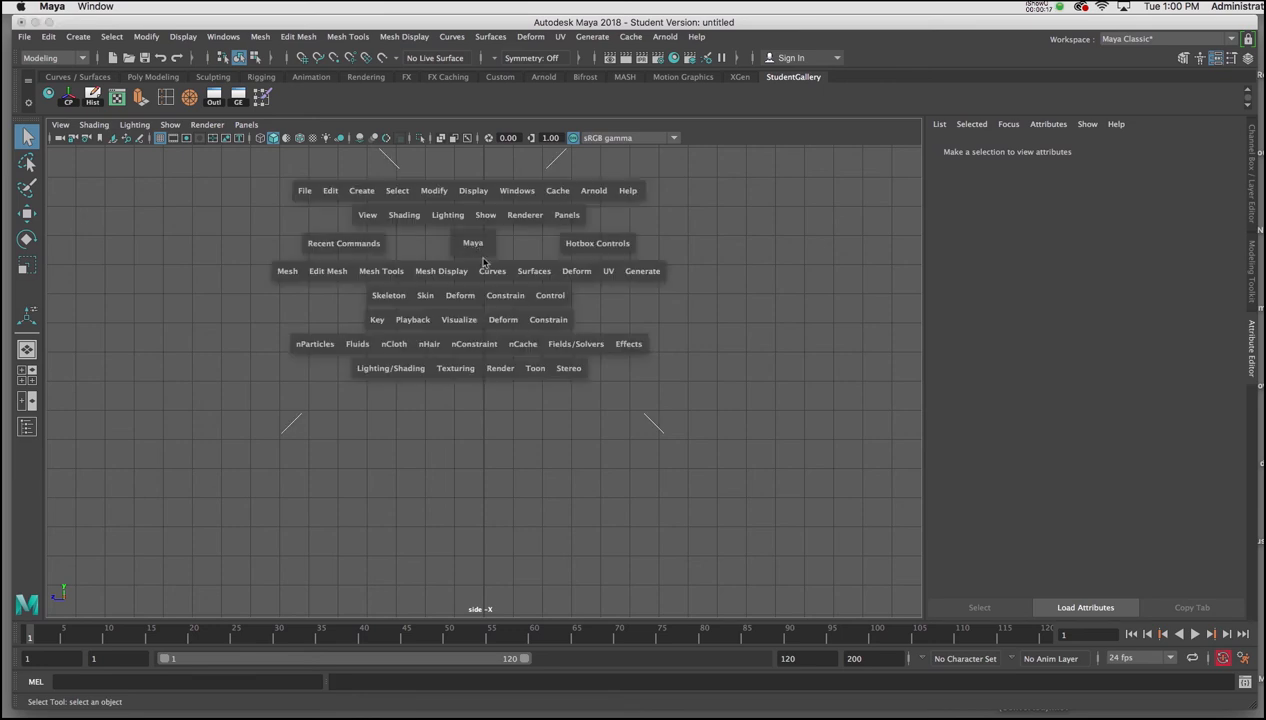
pyautogui.click(364, 193)
pyautogui.click(364, 193)
pyautogui.moveTo(520, 299)
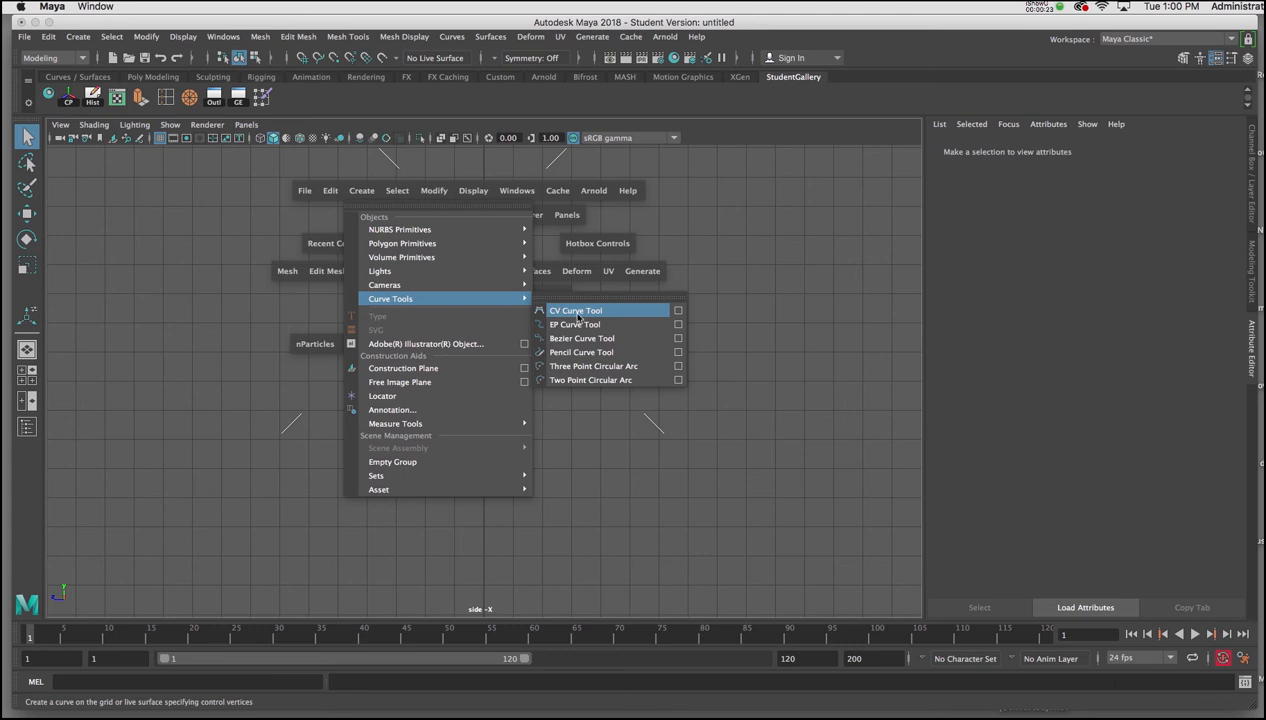
pyautogui.click(678, 313)
pyautogui.moveTo(947, 374); pyautogui.dragTo(827, 185)
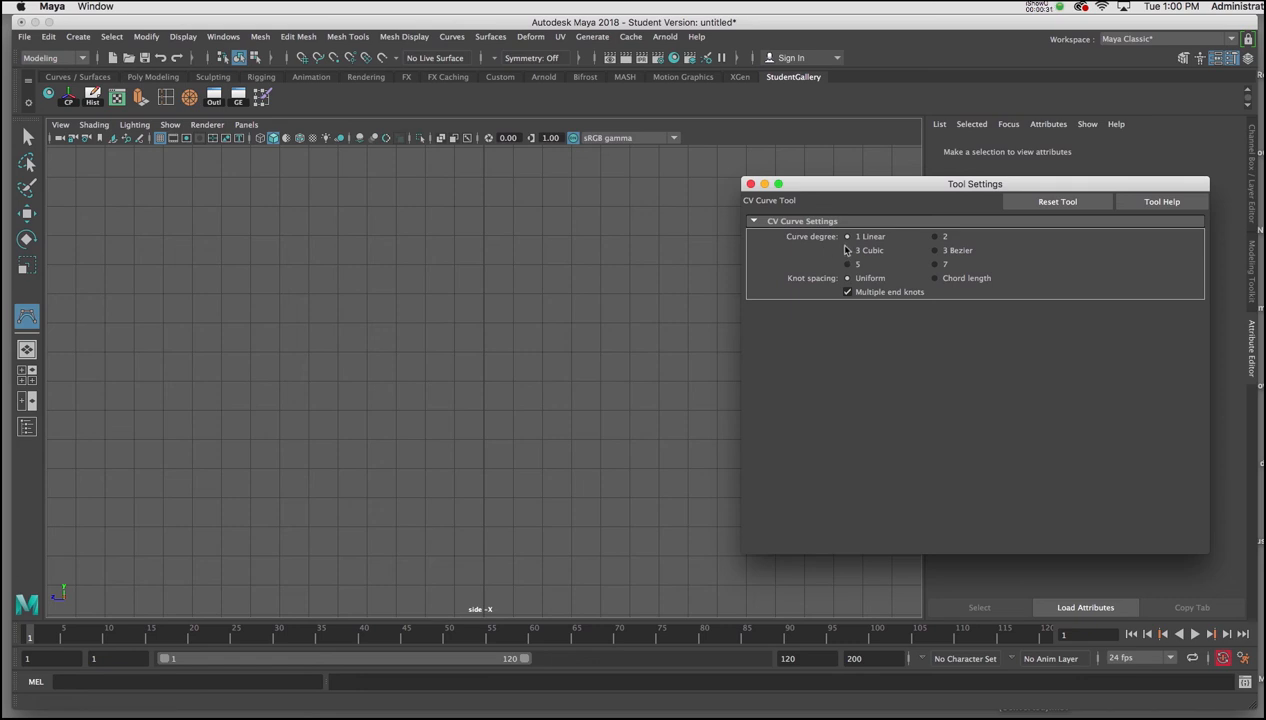
pyautogui.click(751, 184)
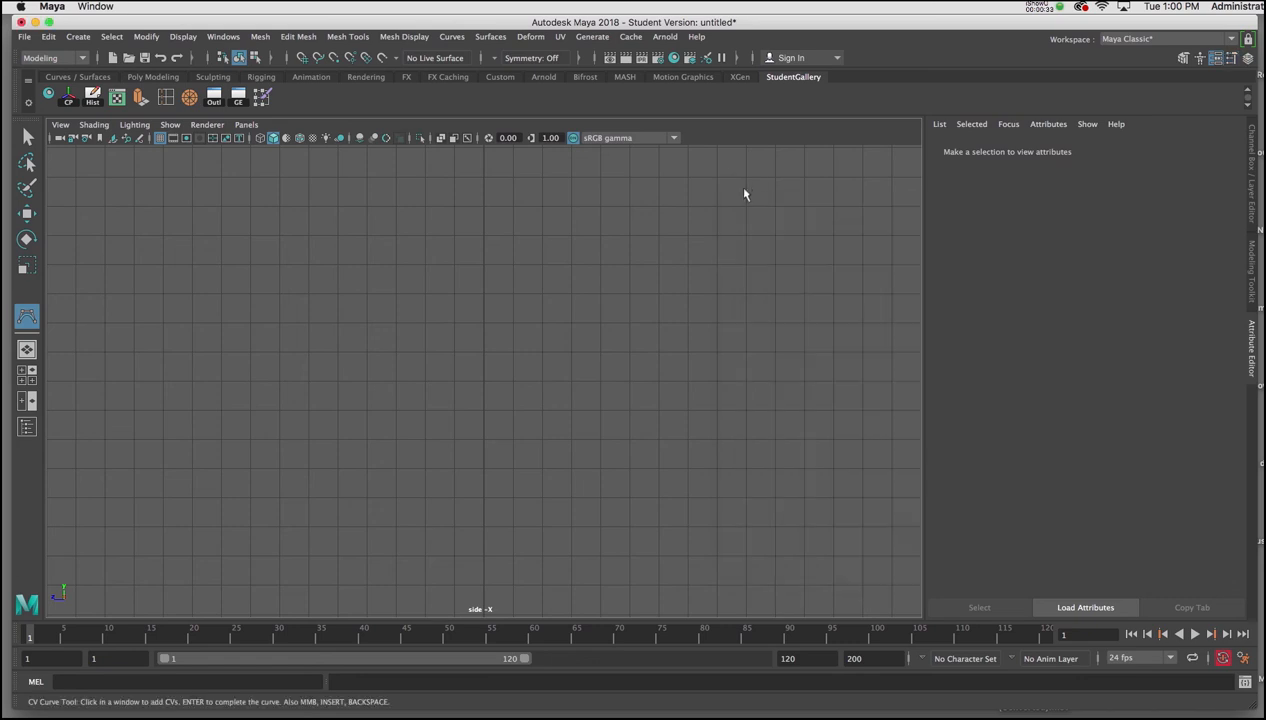
# Draw a straight-segmented half profile of a plant pot from the centre line, with a flat base, slanted double wall and stepped rim.
pyautogui.click(485, 498)
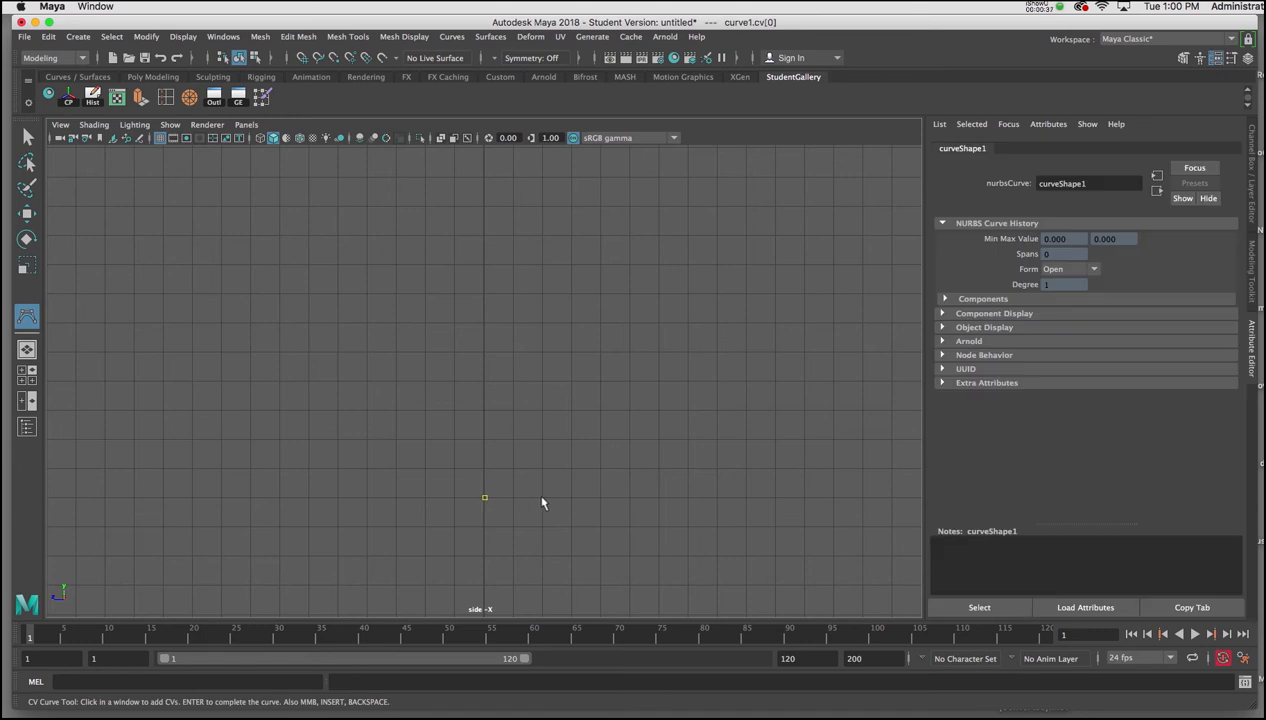
pyautogui.click(547, 498)
pyautogui.click(560, 419)
pyautogui.click(565, 418)
pyautogui.click(567, 369)
pyautogui.click(567, 369)
pyautogui.click(560, 414)
pyautogui.click(552, 411)
pyautogui.click(540, 491)
pyautogui.press('Return')
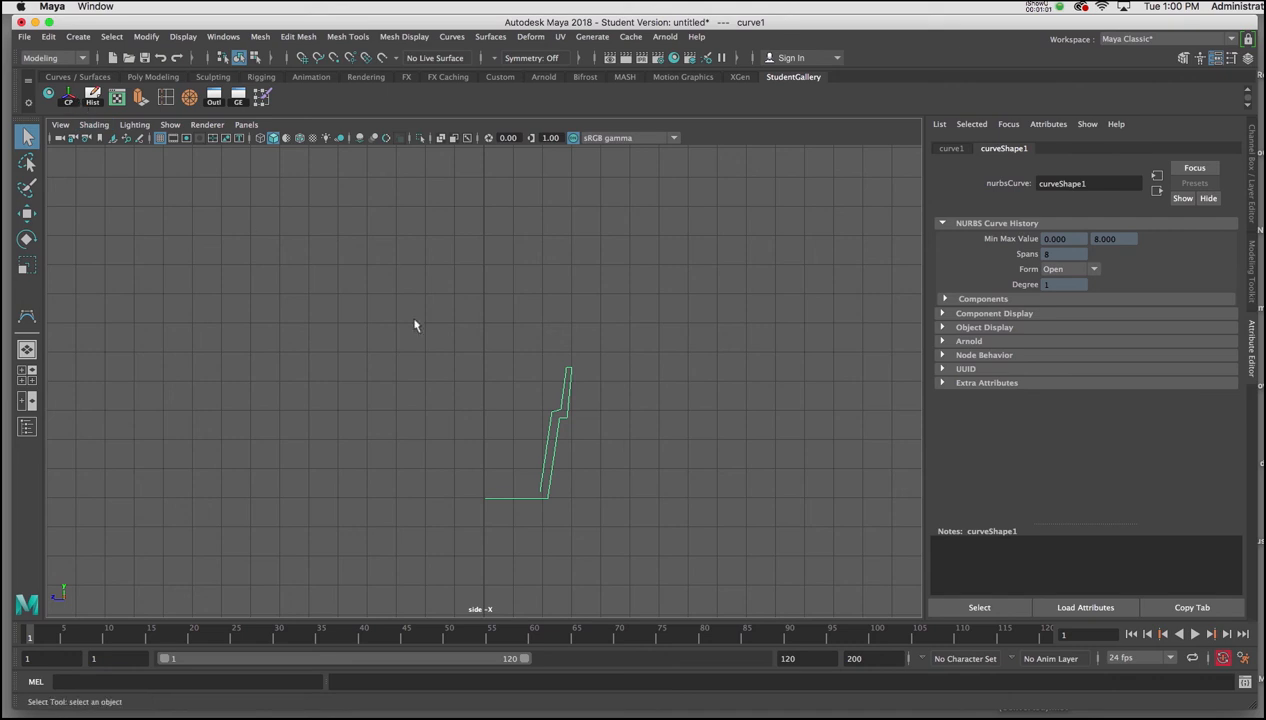
# Move the profile curve's pivot onto the centre line at the starting point of its base.
pyautogui.press('w')
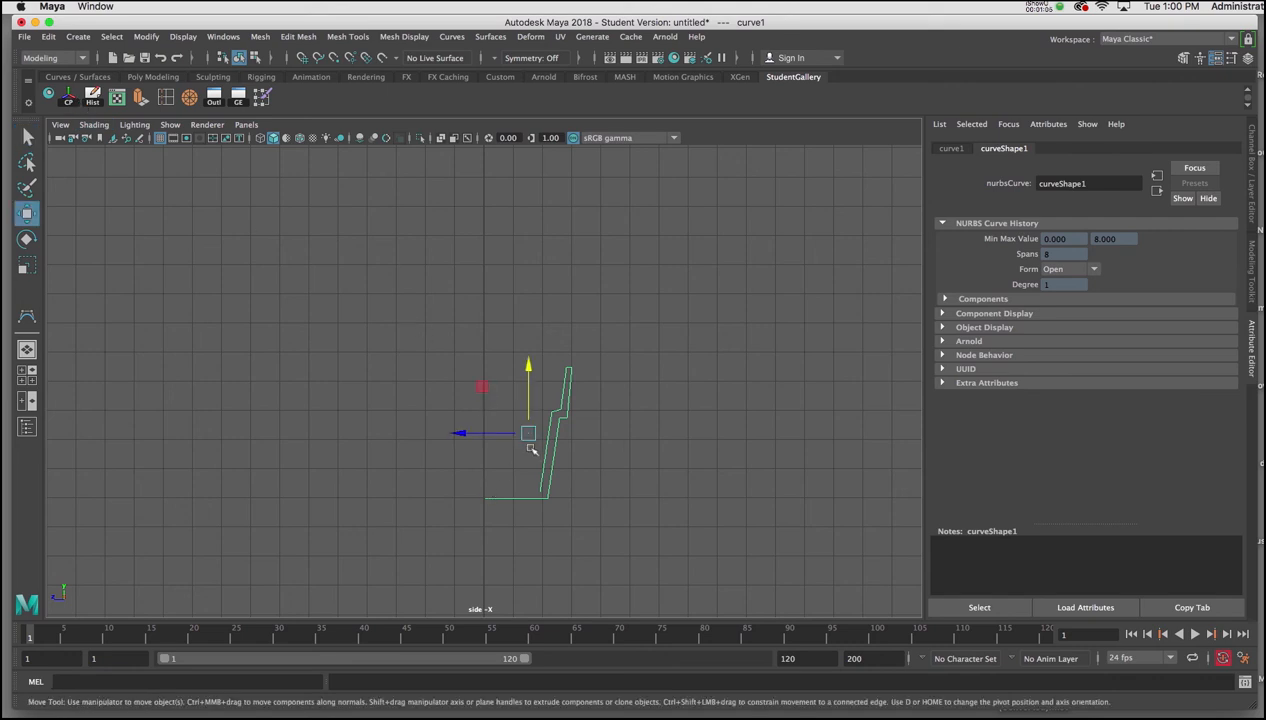
pyautogui.press('d')
pyautogui.moveTo(478, 433); pyautogui.dragTo(438, 430)
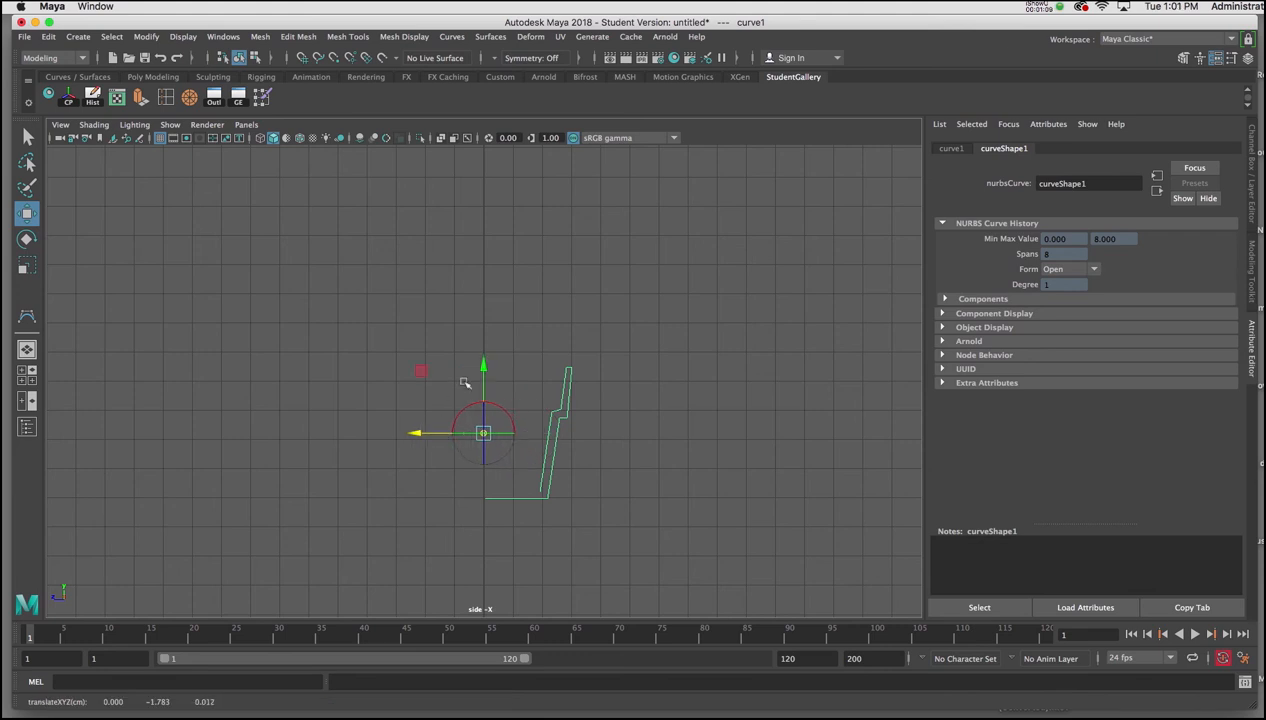
pyautogui.moveTo(483, 366); pyautogui.dragTo(485, 430)
pyautogui.press('d')
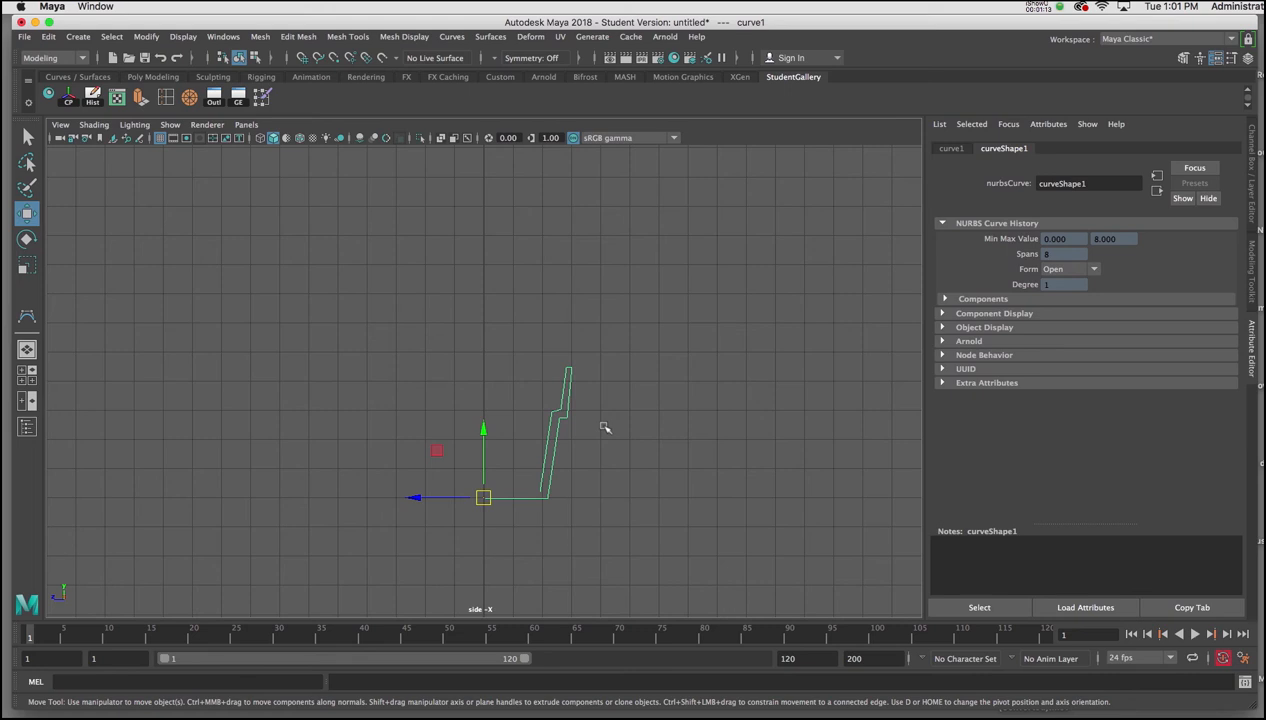
# Revolve the profile curve around the Y axis into a full pot surface using the reset Revolve settings.
pyautogui.press('space')
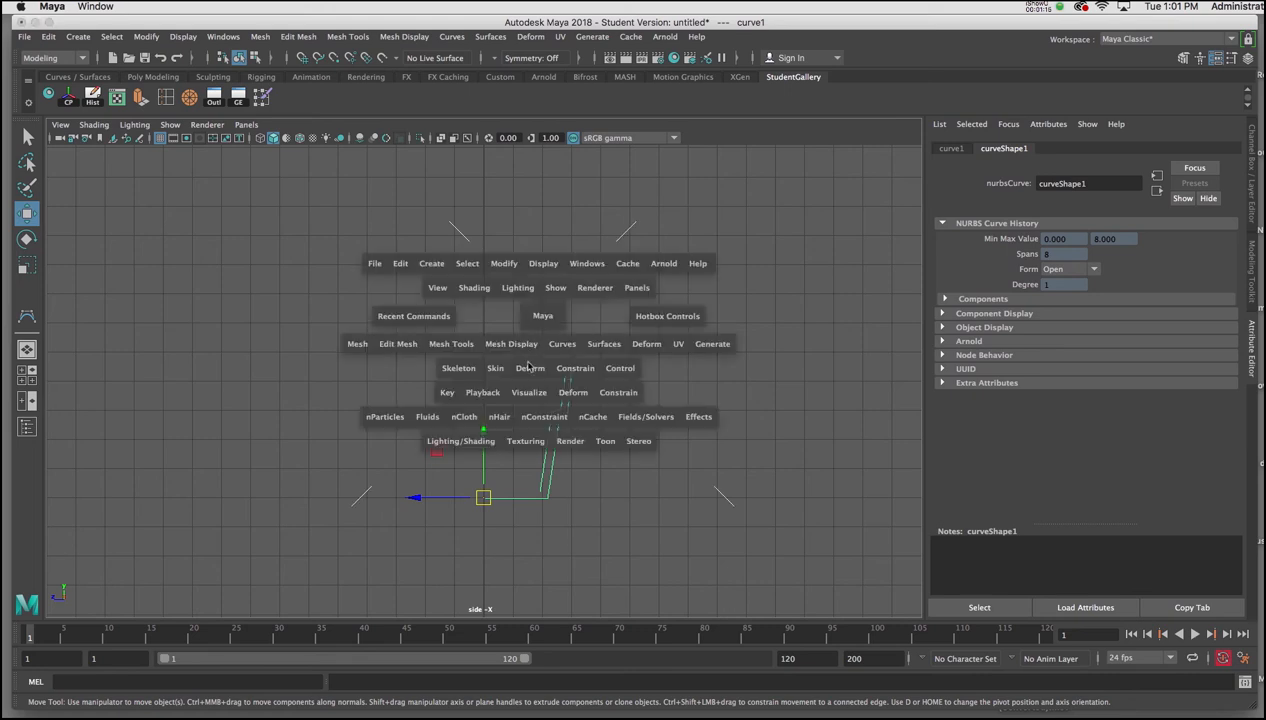
pyautogui.click(606, 345)
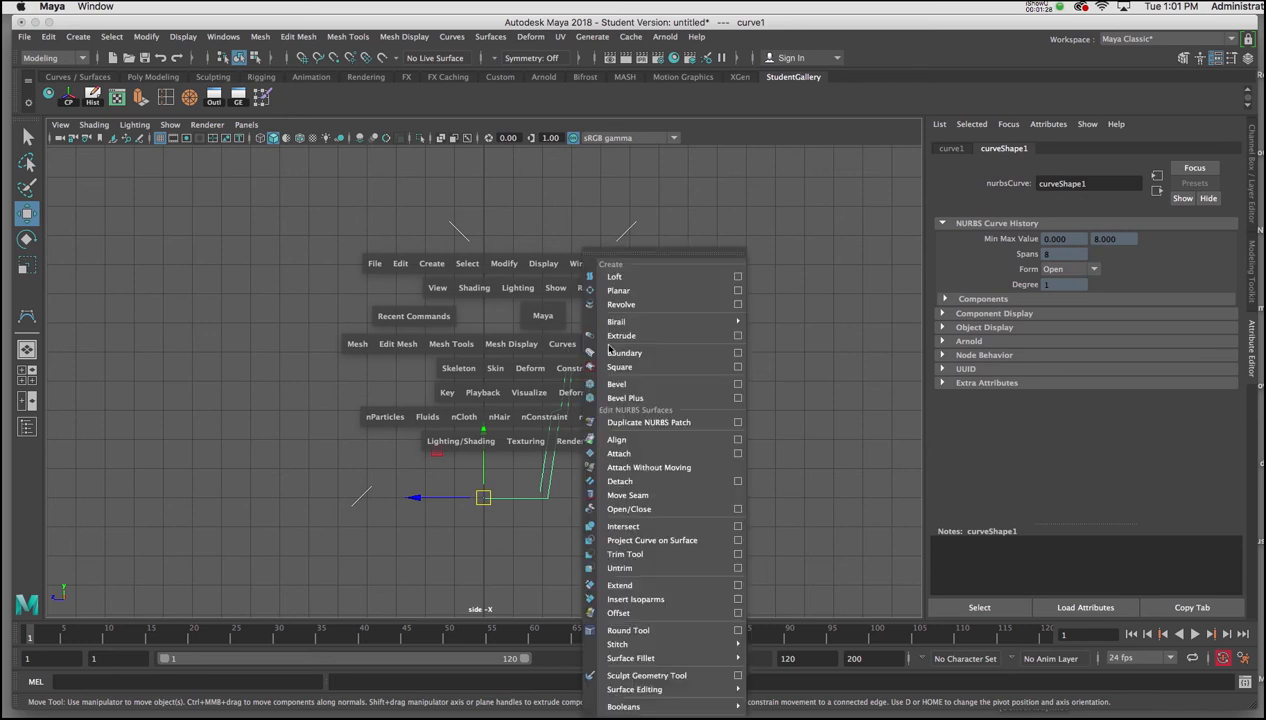
pyautogui.click(737, 304)
pyautogui.moveTo(715, 503); pyautogui.dragTo(758, 247)
pyautogui.click(678, 252)
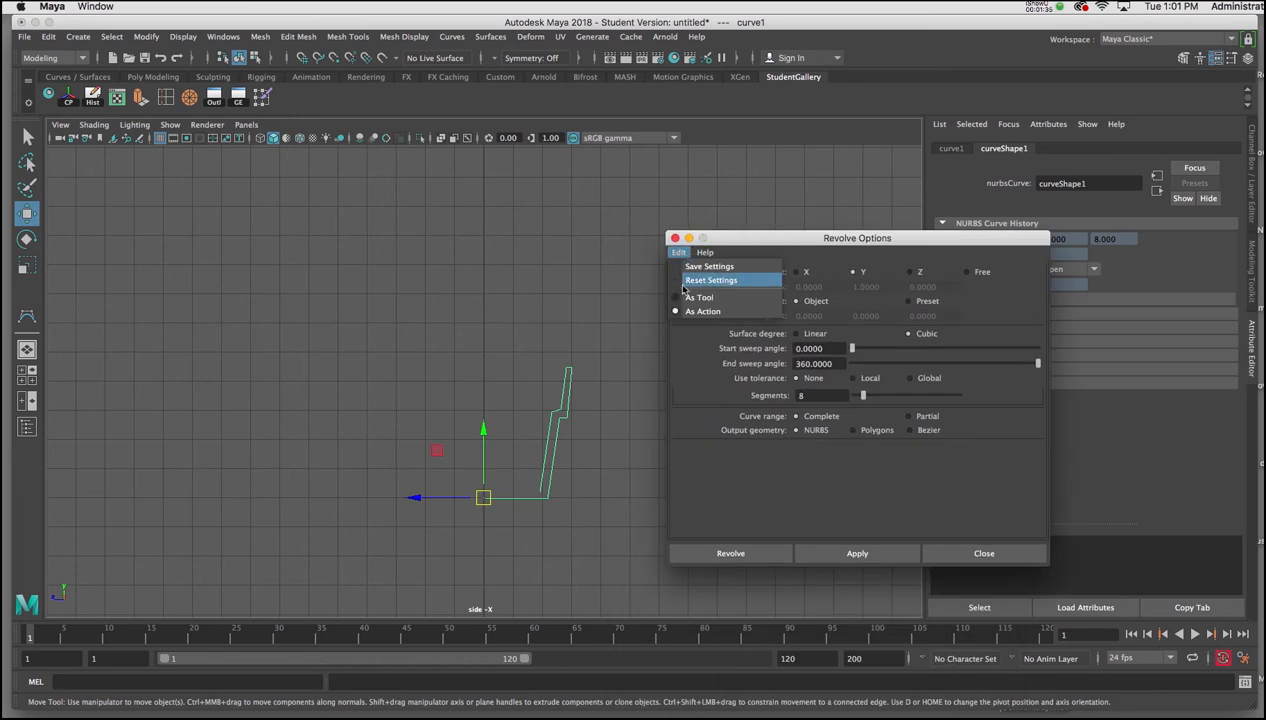
pyautogui.click(690, 281)
pyautogui.click(823, 551)
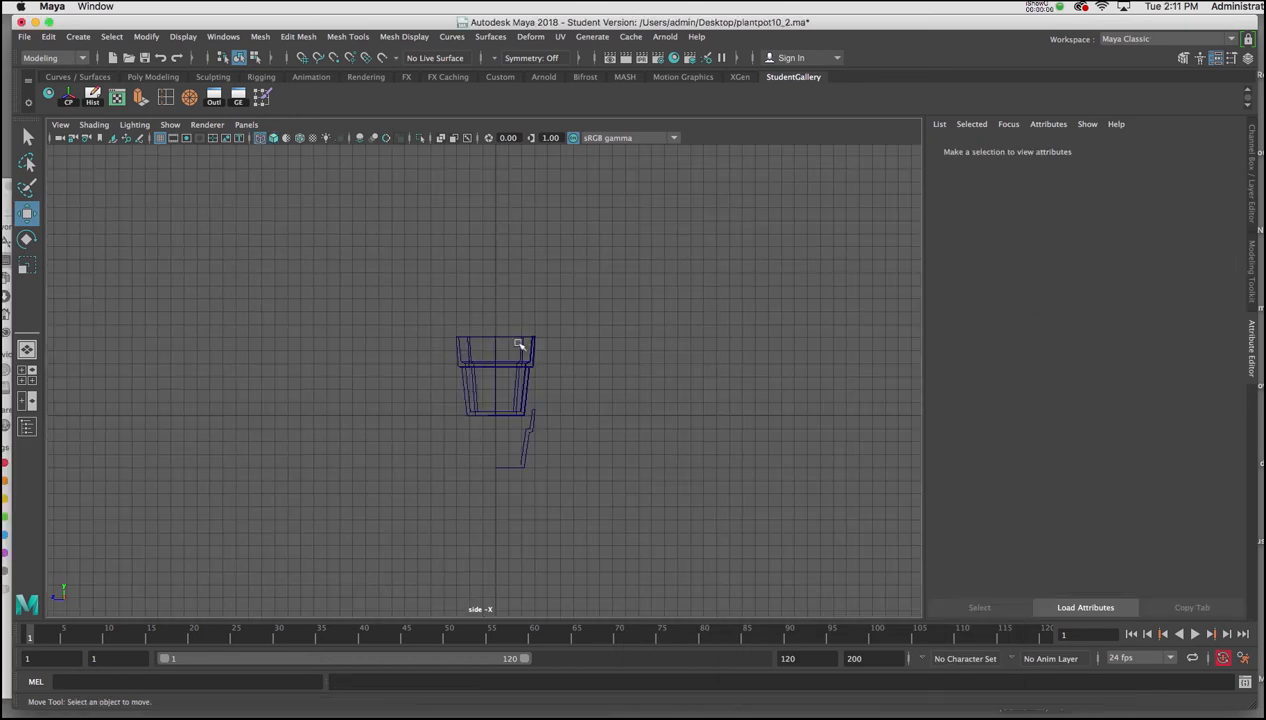
# In a wireframe top view, draw a polygon cube base about 1.83 by 1.71 units around the pot's centre.
pyautogui.click(512, 340)
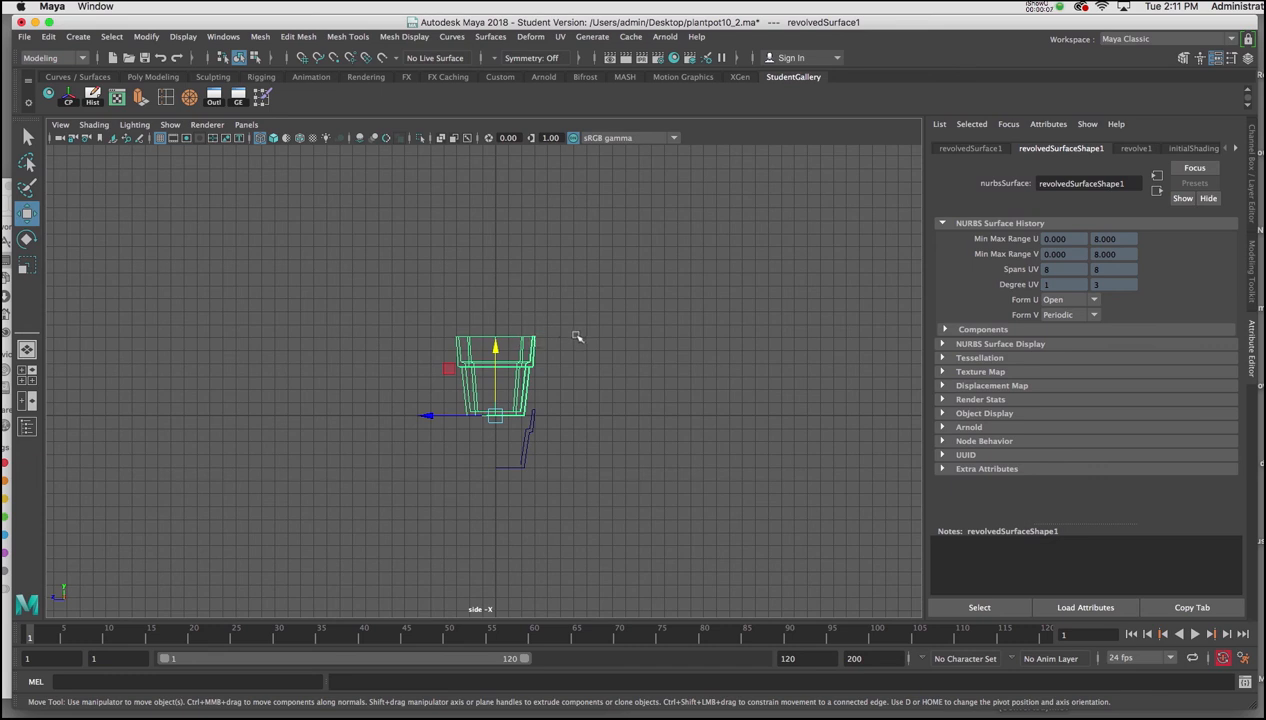
pyautogui.press('space')
pyautogui.press('space')
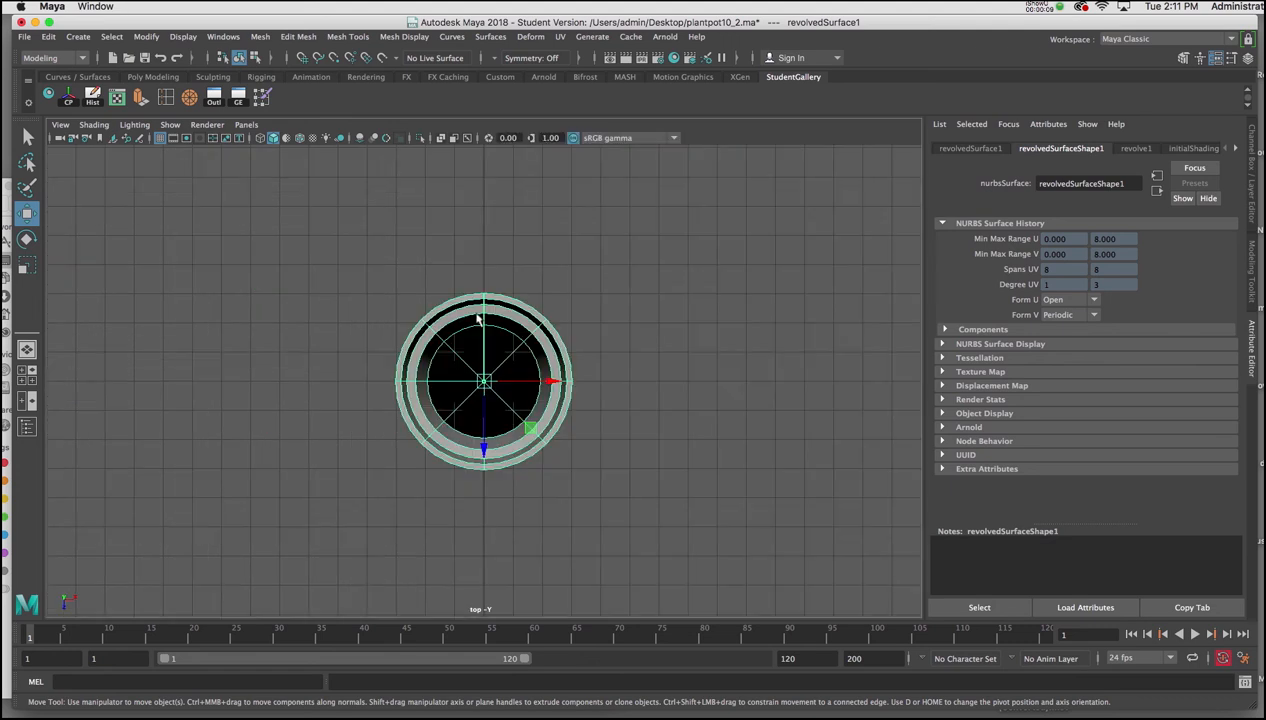
pyautogui.press('4')
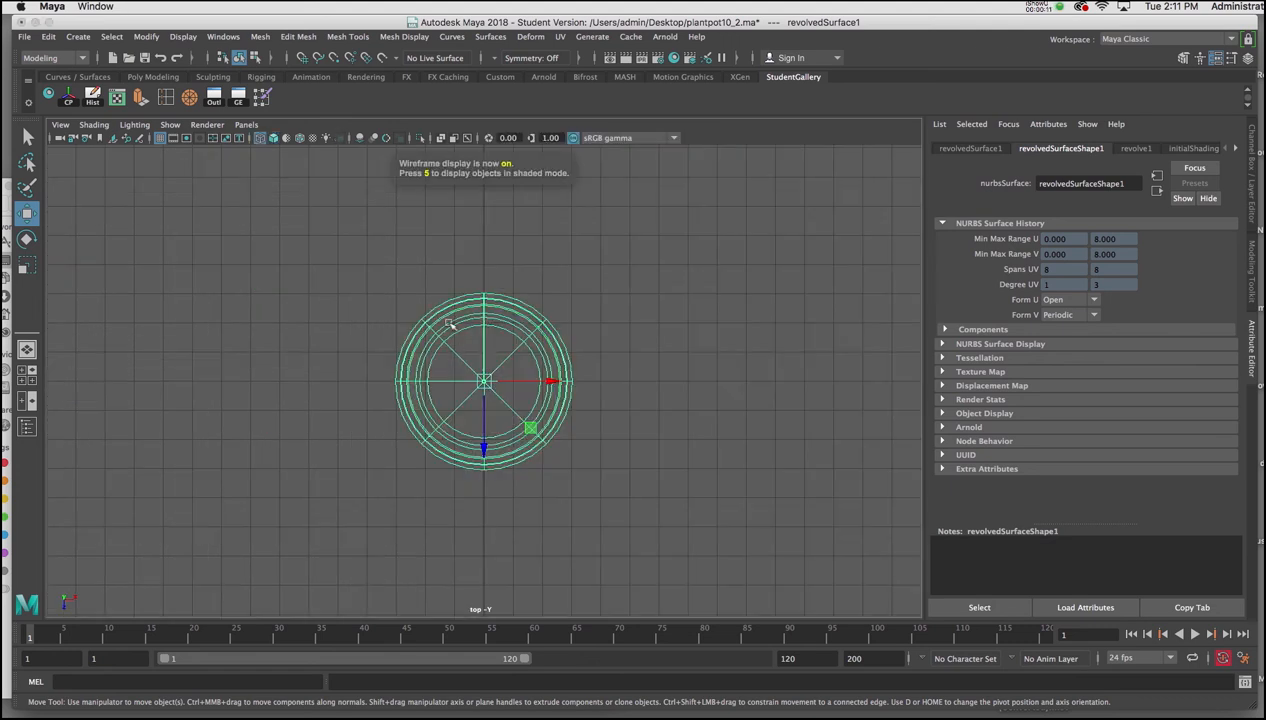
pyautogui.scroll(2, 475, 488)
pyautogui.scroll(1, 475, 488)
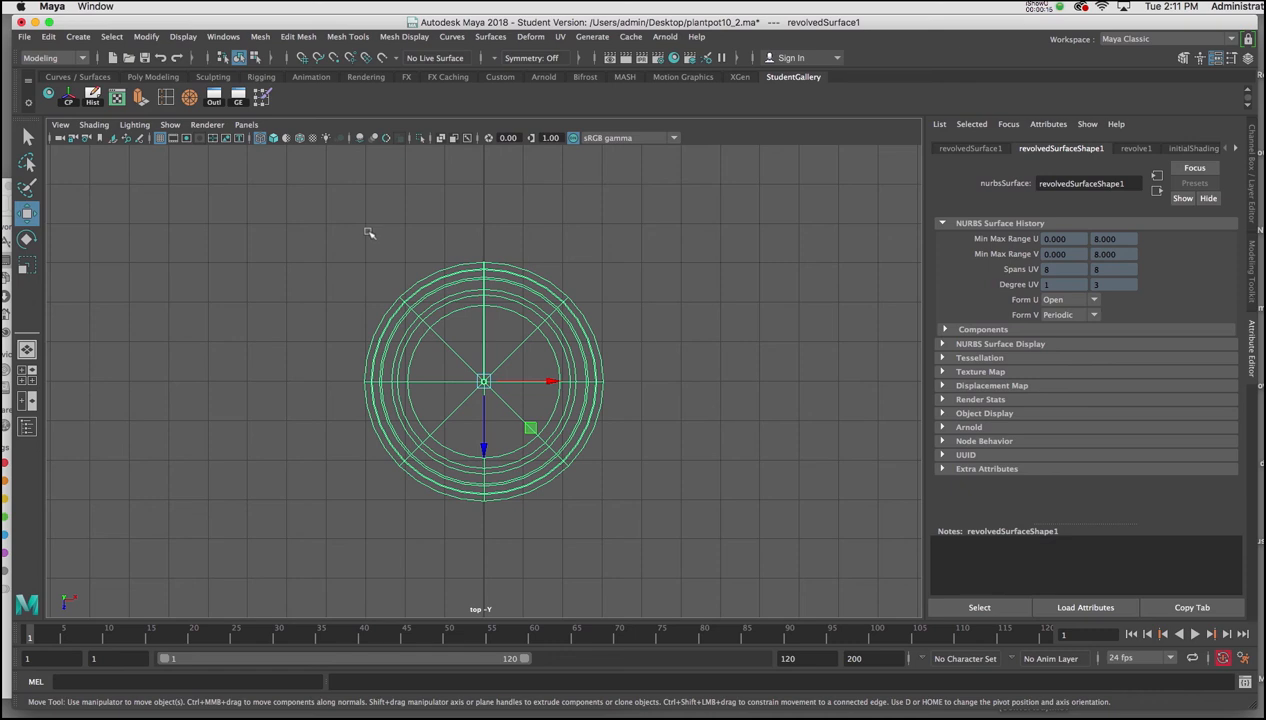
pyautogui.press('space')
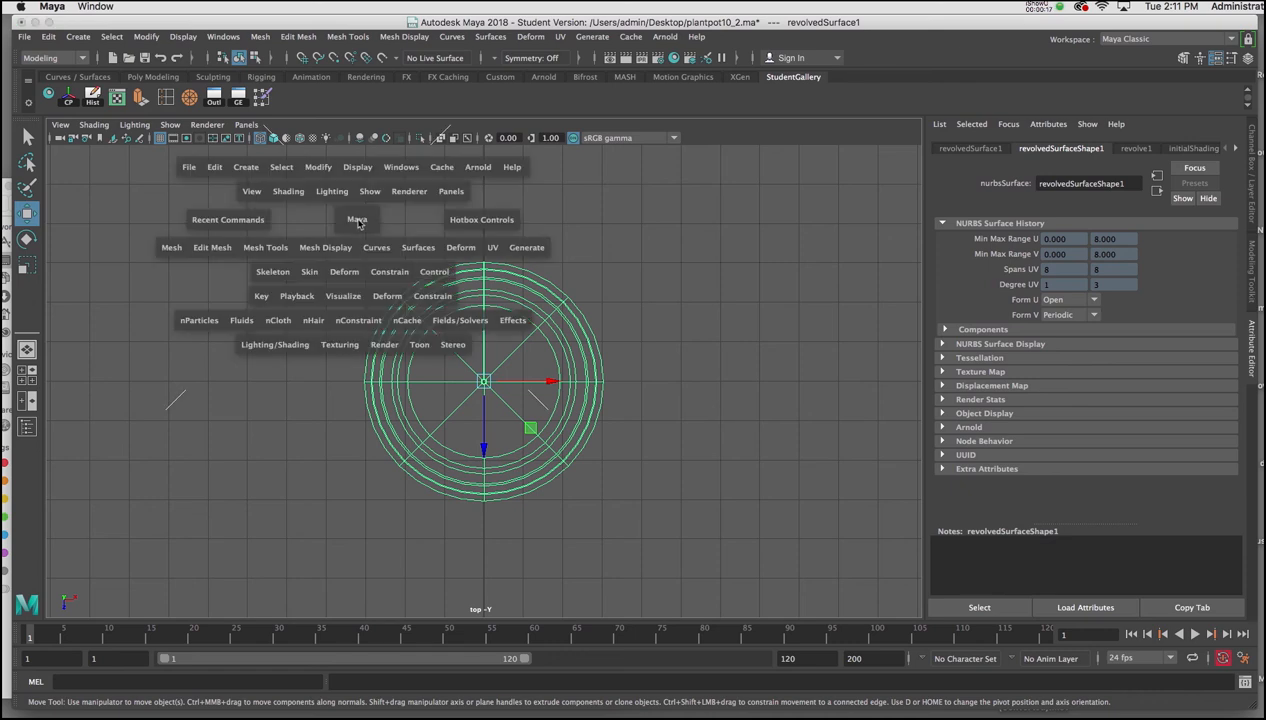
pyautogui.click(247, 170)
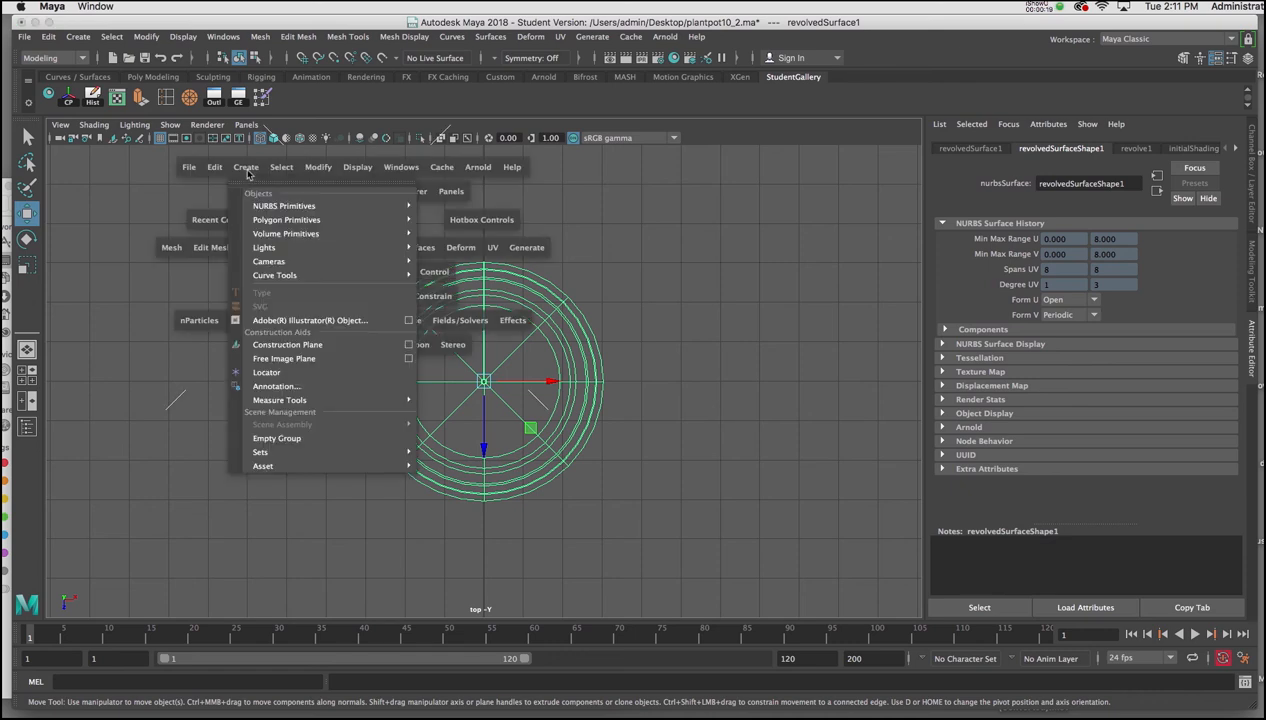
pyautogui.moveTo(300, 219)
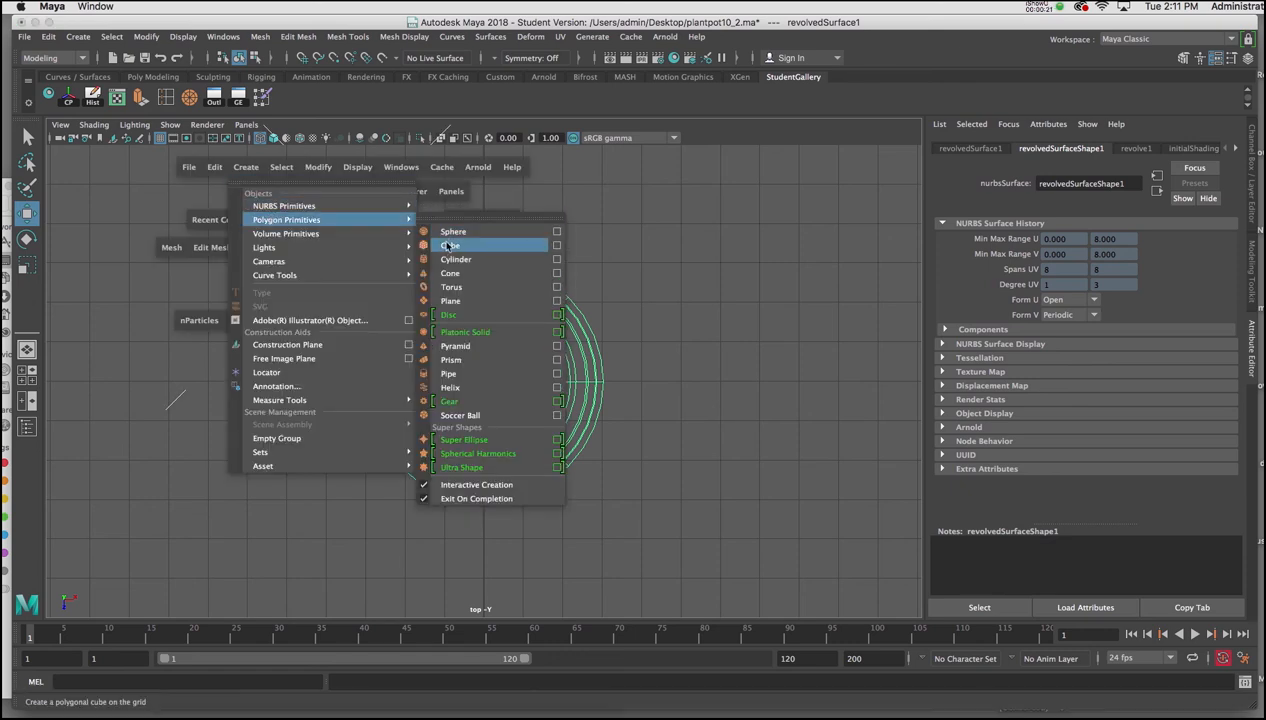
pyautogui.click(449, 245)
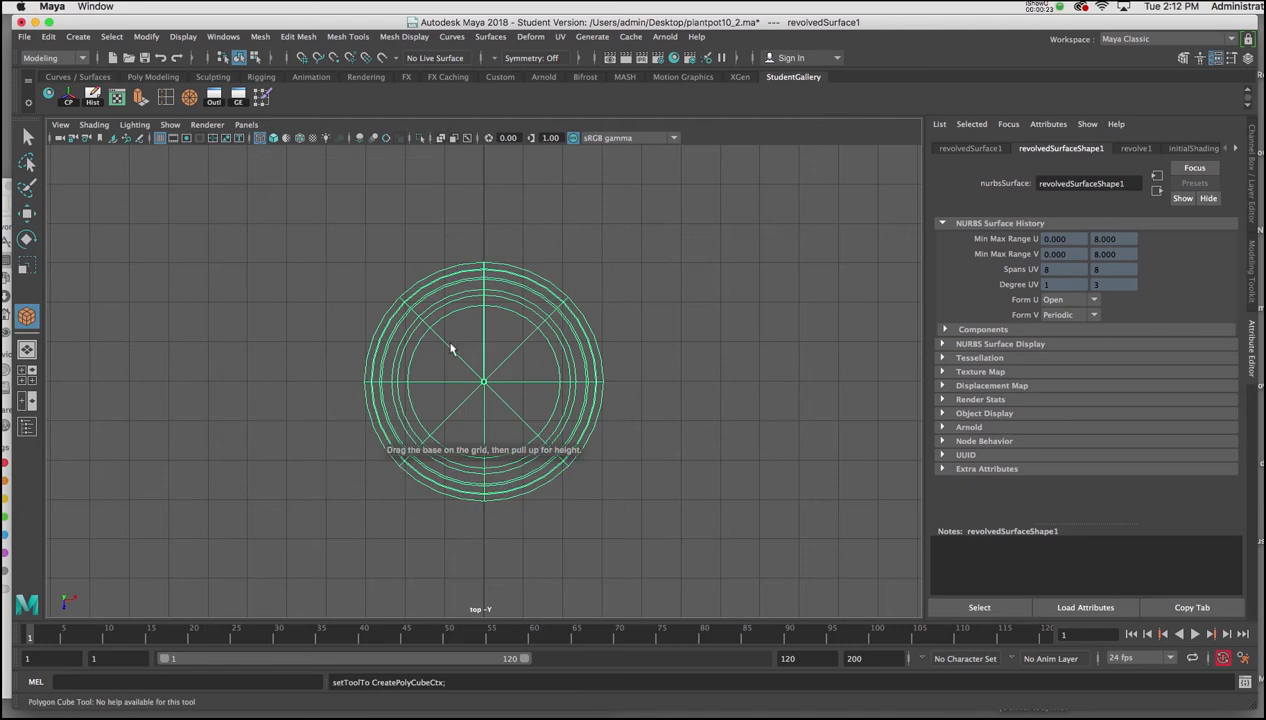
pyautogui.moveTo(450, 344); pyautogui.dragTo(522, 412)
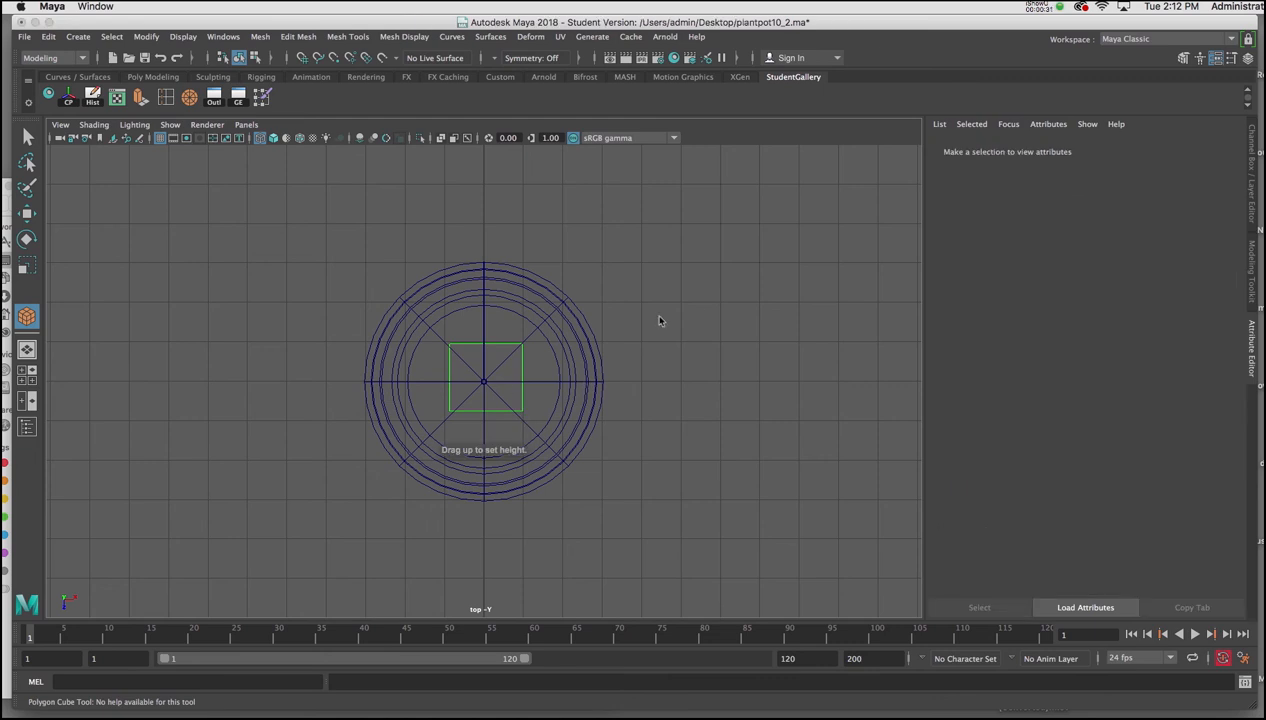
# Pull the cube up to a height of about 16.17 units in the wireframe perspective view.
pyautogui.press('space')
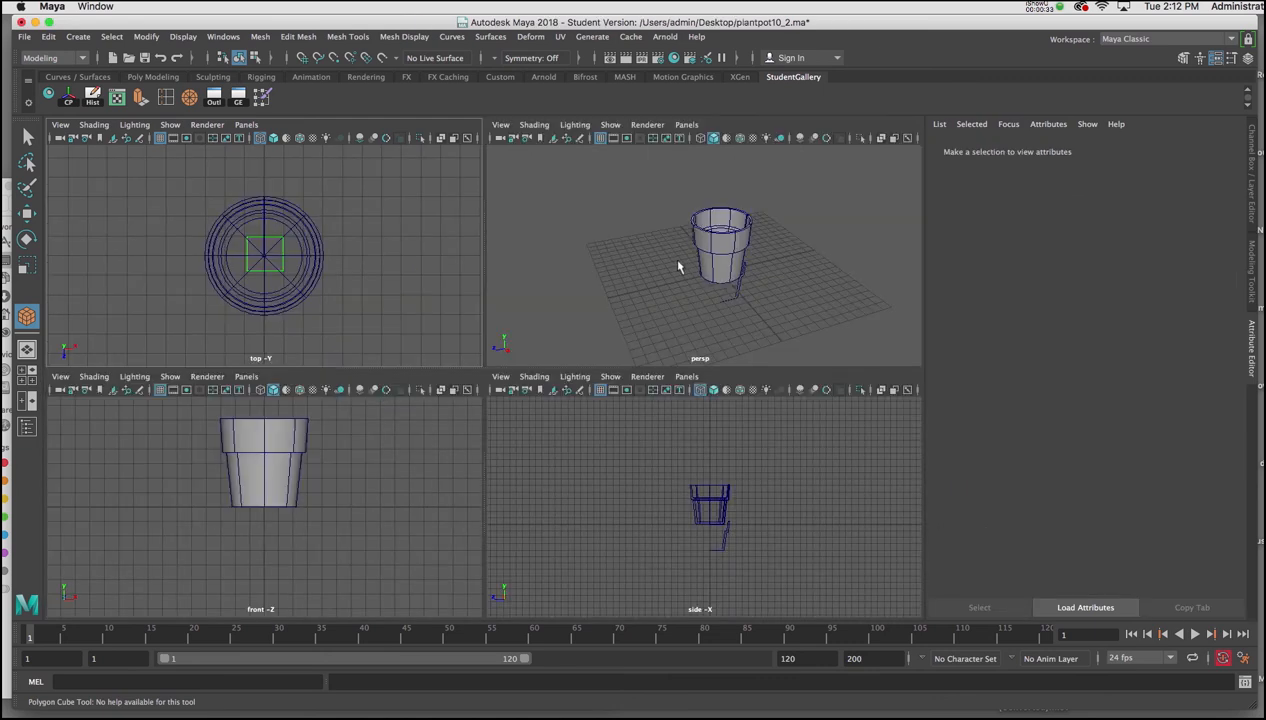
pyautogui.press('space')
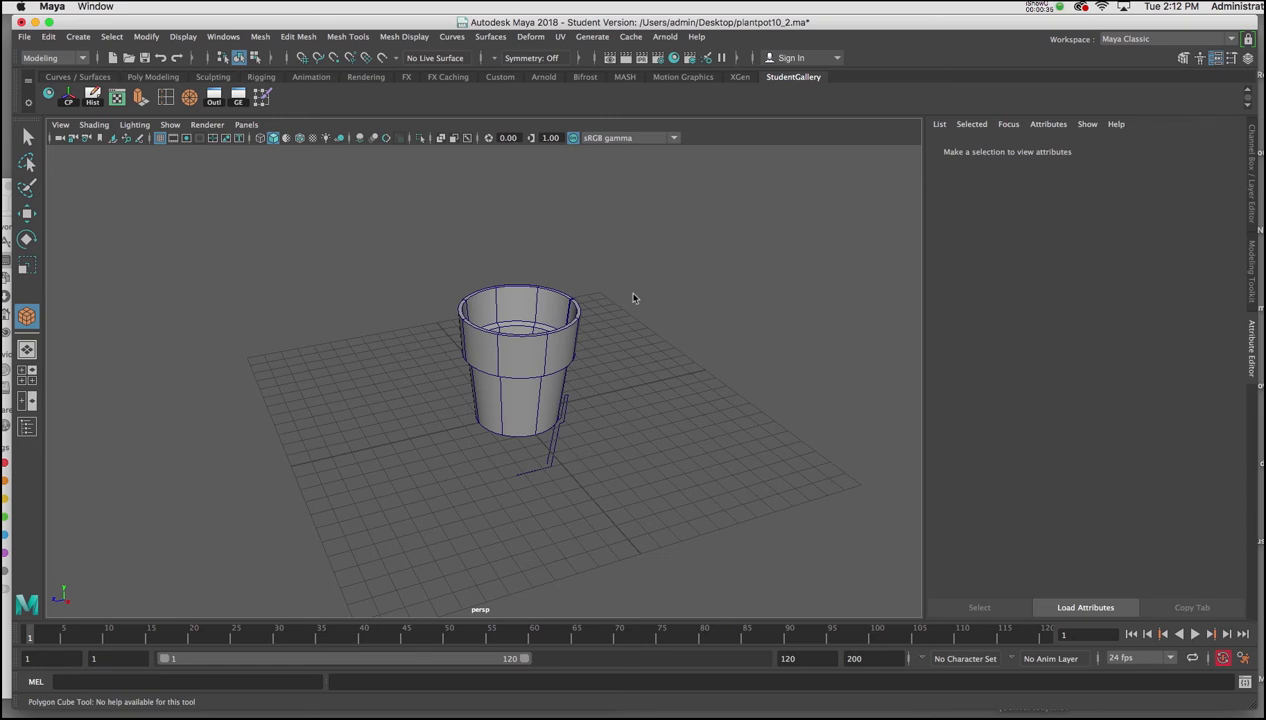
pyautogui.press('4')
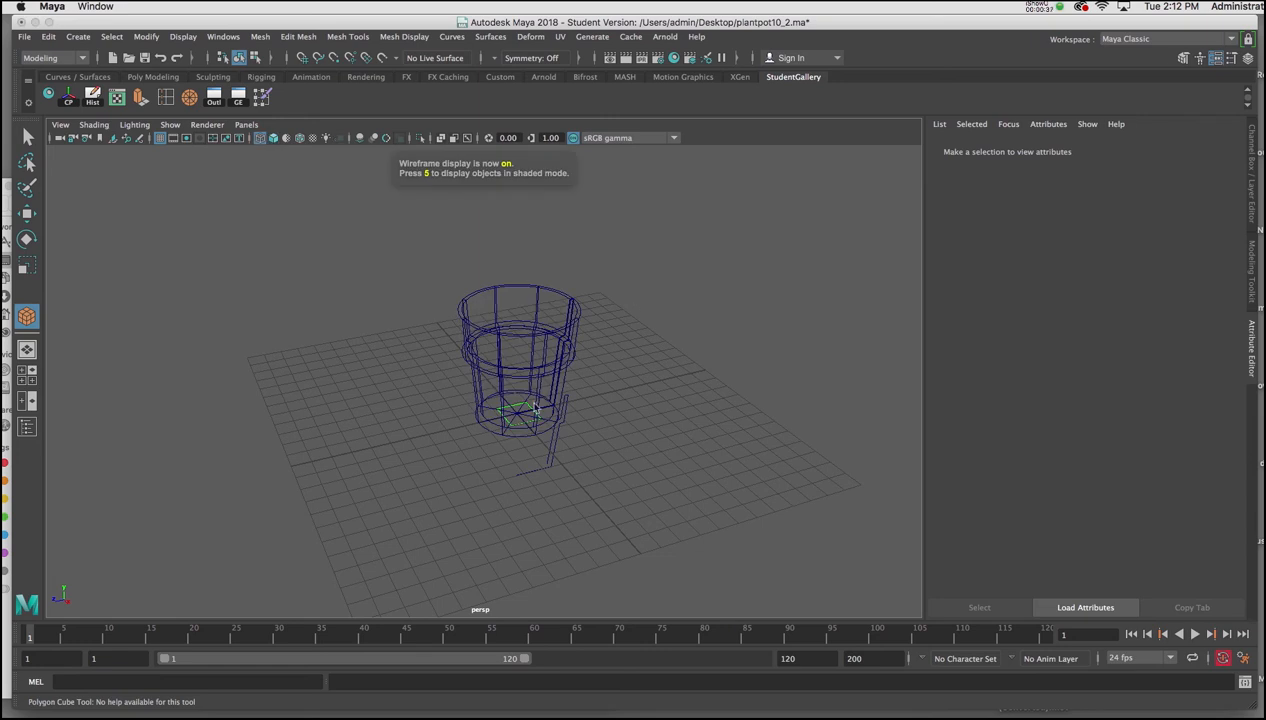
pyautogui.moveTo(535, 408); pyautogui.dragTo(544, 97)
# Stretch the cube vertically to a Y scale of about 1.33.
pyautogui.keyDown('alt'); pyautogui.moveTo(667, 285); pyautogui.dragTo(630, 387); pyautogui.keyUp('alt')
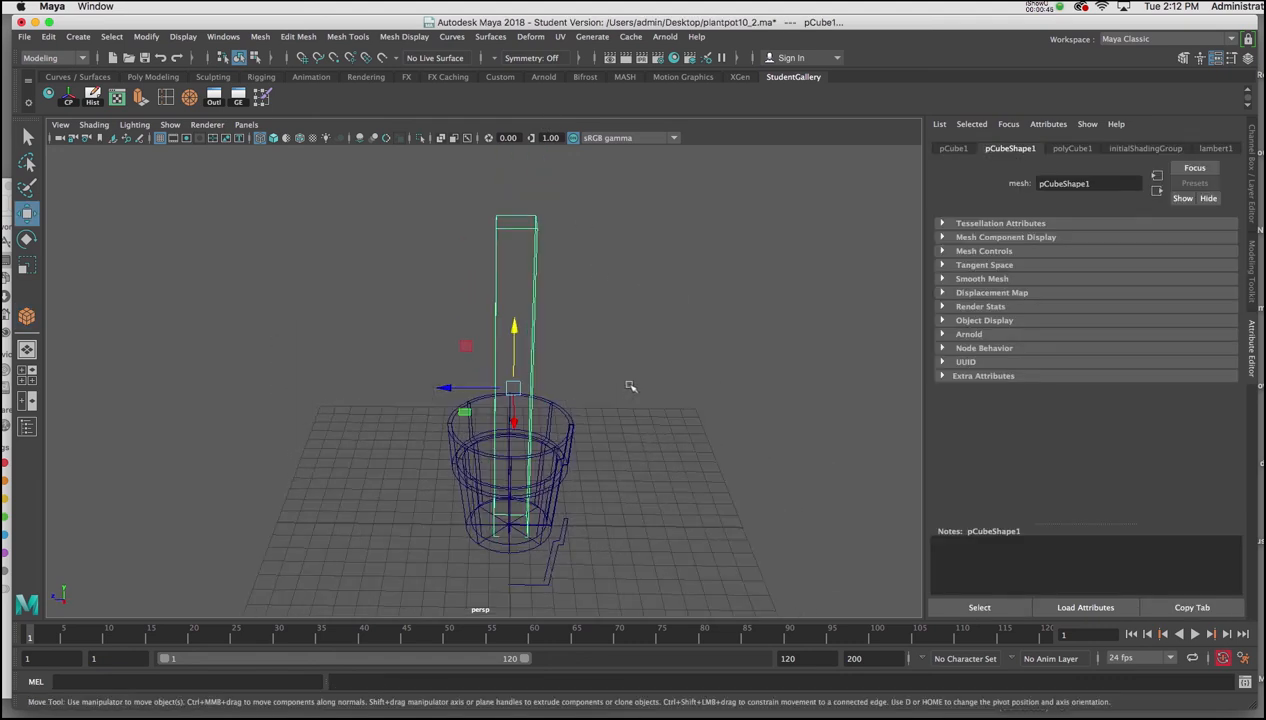
pyautogui.press('r')
pyautogui.moveTo(513, 331); pyautogui.dragTo(517, 290)
pyautogui.press('w')
# Set the cube's height subdivisions to 10 in its construction inputs.
pyautogui.keyDown('alt'); pyautogui.moveTo(558, 373); pyautogui.dragTo(627, 424); pyautogui.keyUp('alt')
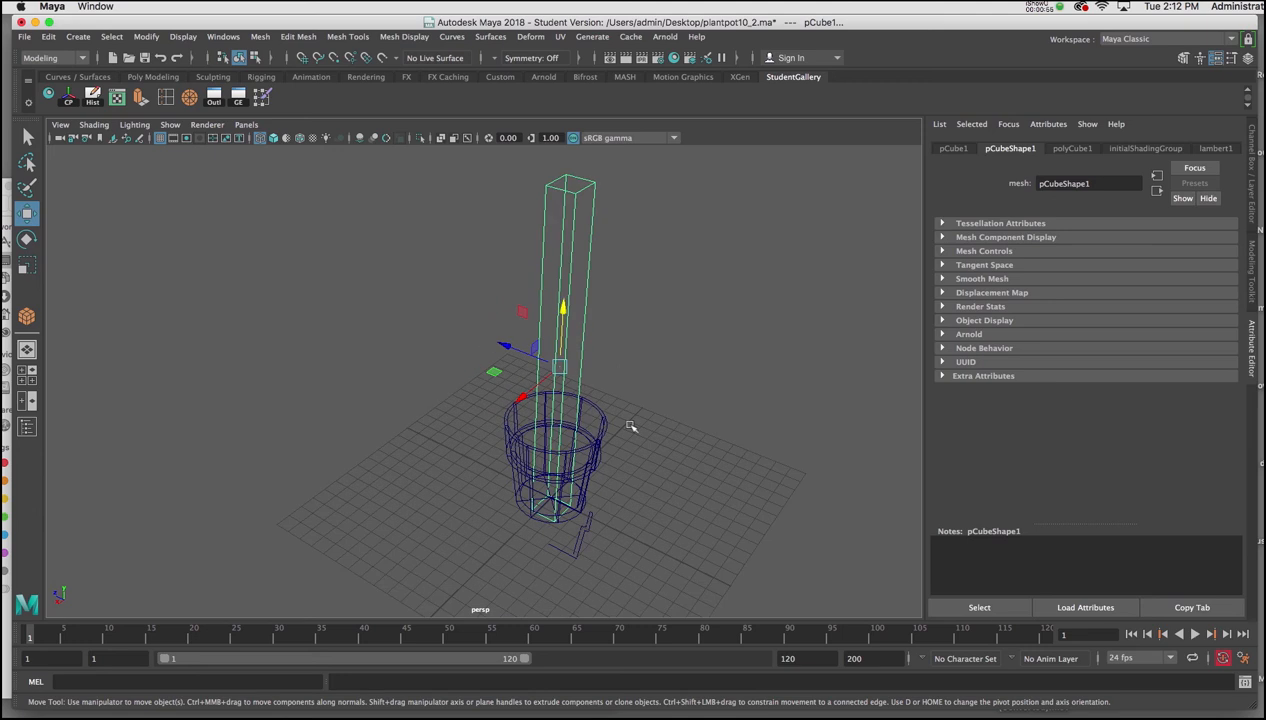
pyautogui.click(1247, 58)
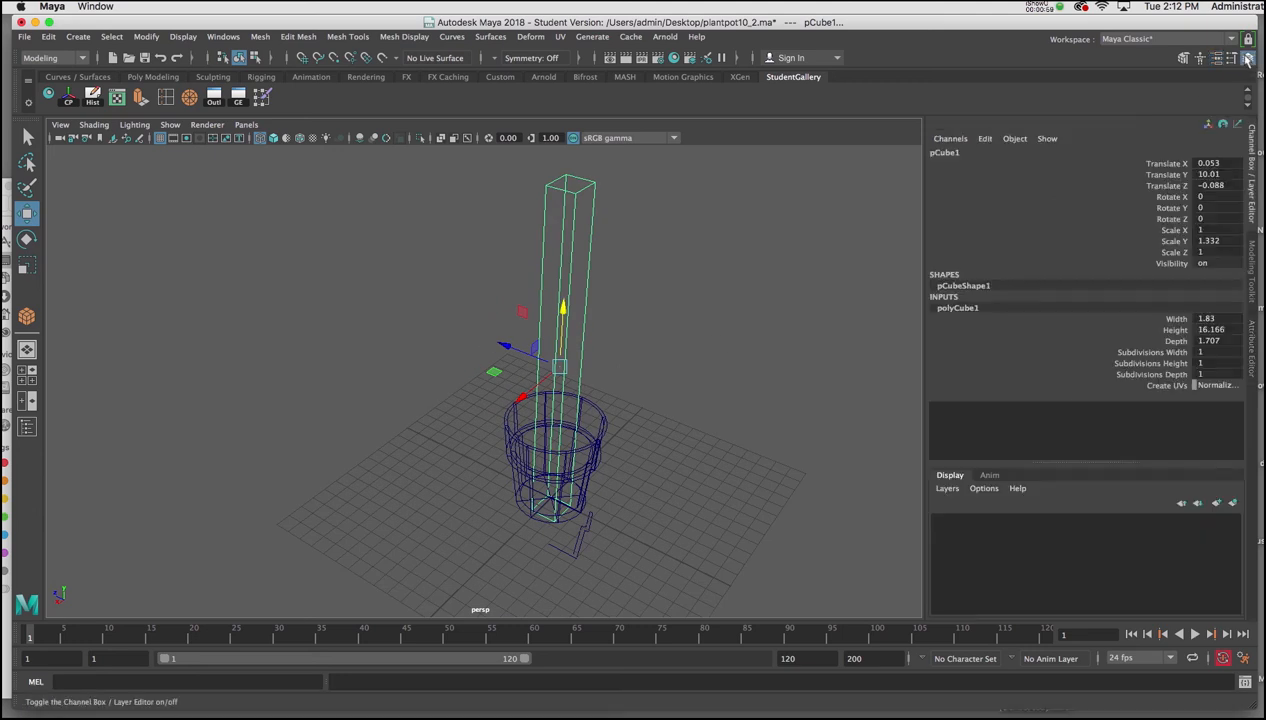
pyautogui.doubleClick(957, 309)
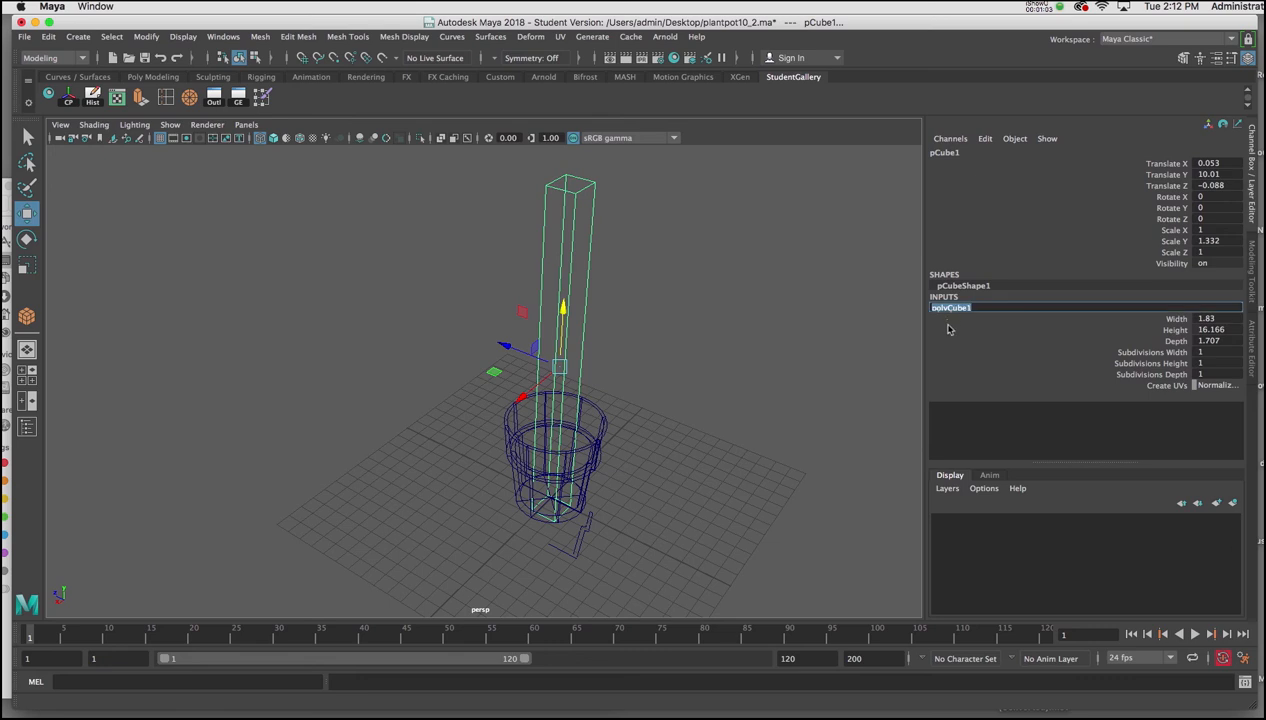
pyautogui.click(949, 330)
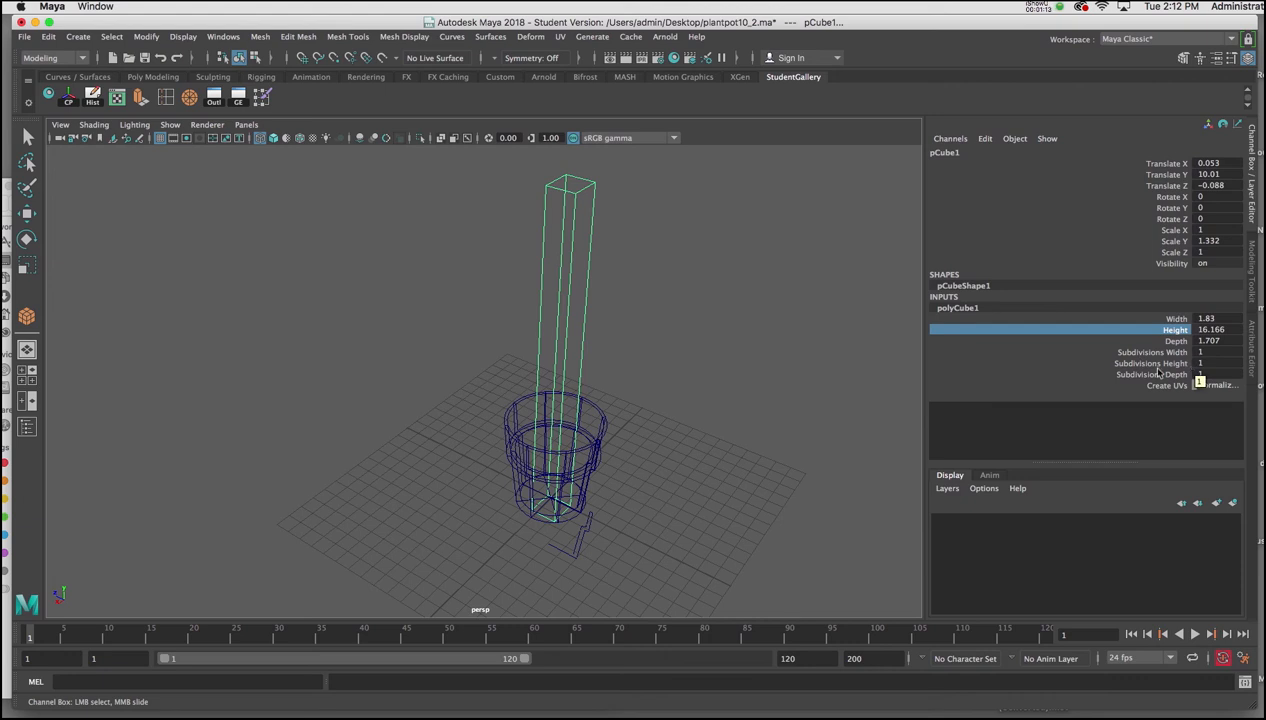
pyautogui.doubleClick(1200, 363)
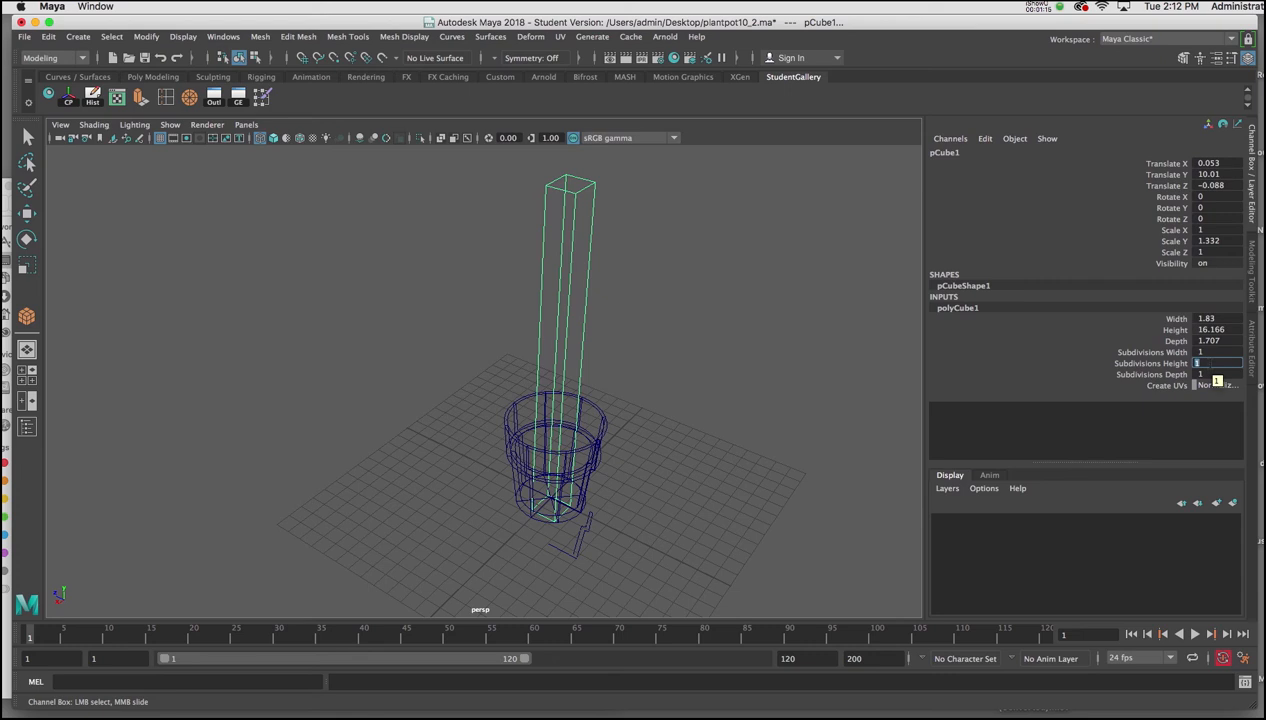
pyautogui.write('10')
pyautogui.press('Return')
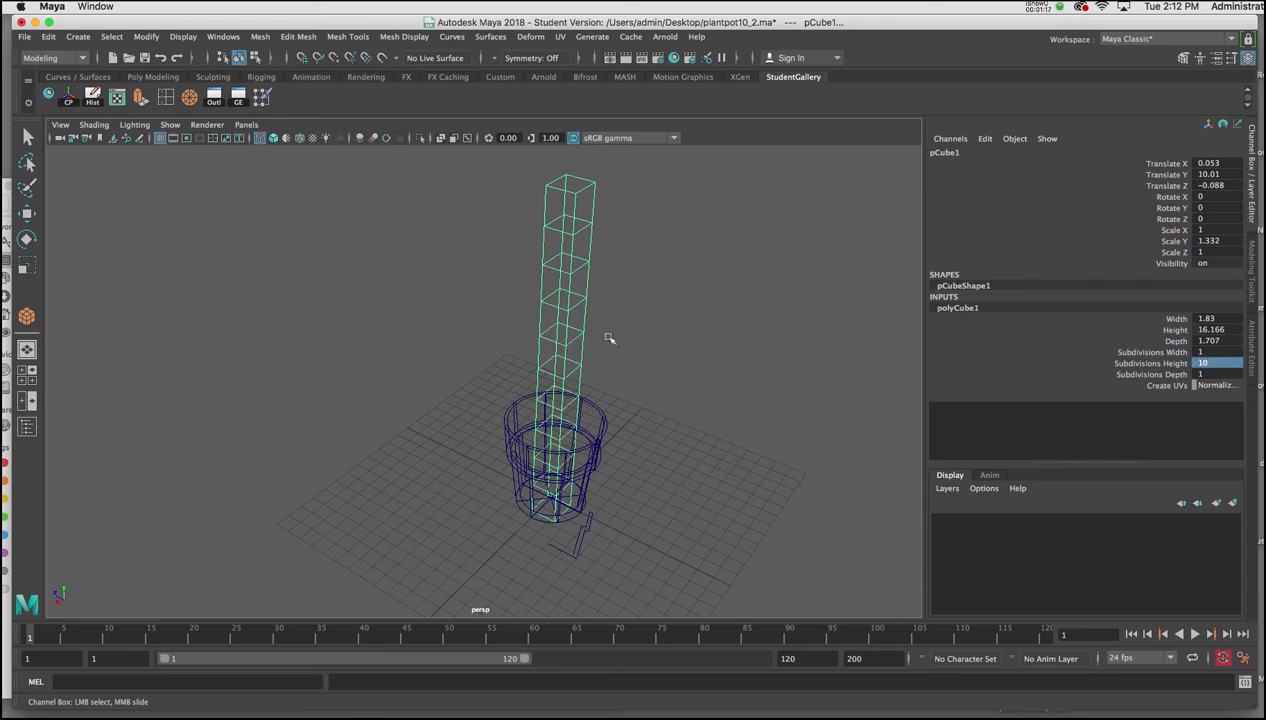
pyautogui.keyDown('alt'); pyautogui.moveTo(575, 337); pyautogui.dragTo(566, 314); pyautogui.keyUp('alt')
pyautogui.keyDown('alt'); pyautogui.moveTo(566, 315); pyautogui.dragTo(566, 371, button='middle'); pyautogui.keyUp('alt')
pyautogui.keyDown('alt'); pyautogui.moveTo(566, 372); pyautogui.dragTo(615, 417, button='right'); pyautogui.keyUp('alt')
pyautogui.keyDown('alt'); pyautogui.moveTo(633, 357); pyautogui.dragTo(579, 367); pyautogui.keyUp('alt')
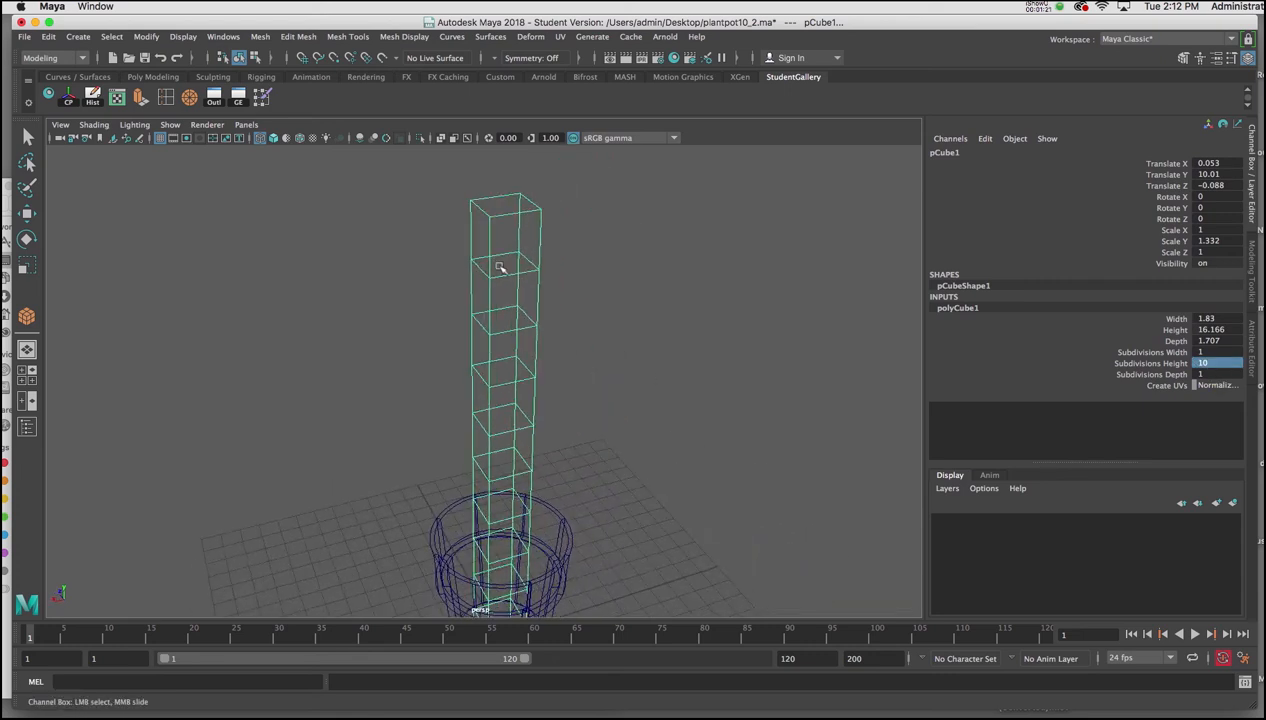
# Switch the perspective view from wireframe to shaded display with the whole pot and column in view.
pyautogui.keyDown('alt'); pyautogui.moveTo(515, 291); pyautogui.dragTo(548, 295); pyautogui.keyUp('alt')
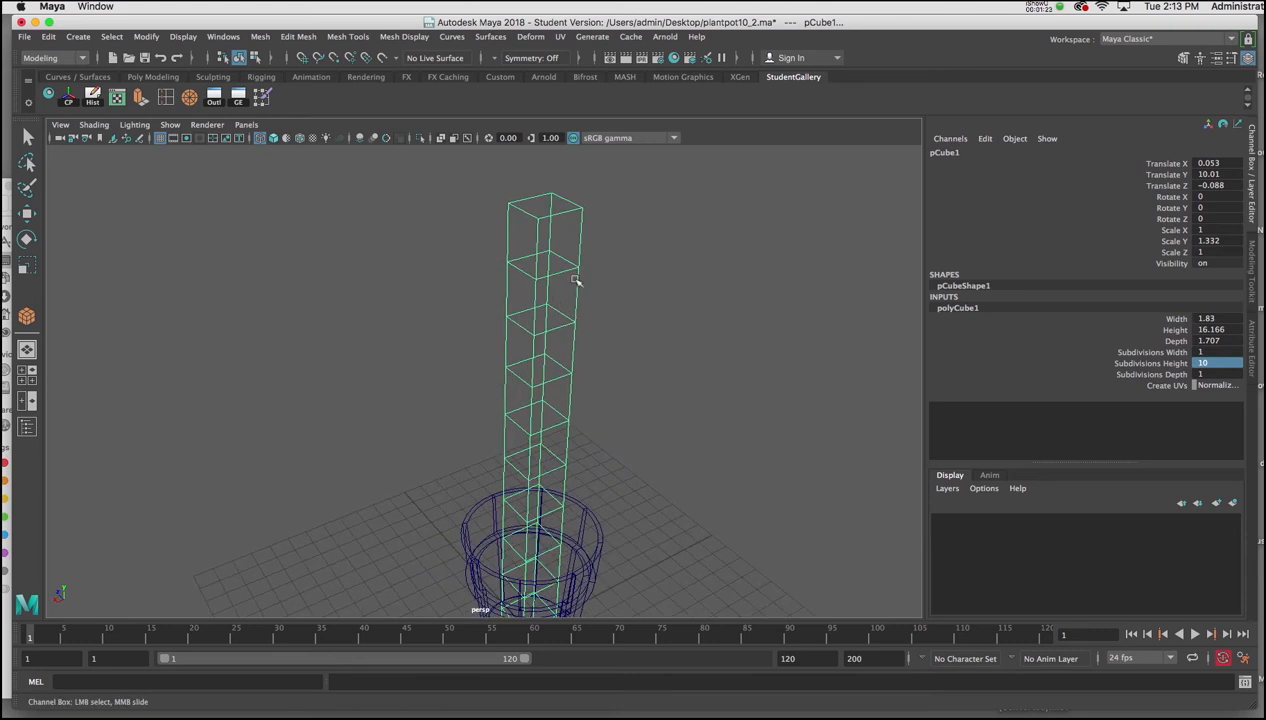
pyautogui.keyDown('alt'); pyautogui.moveTo(615, 299); pyautogui.dragTo(580, 300, button='right'); pyautogui.keyUp('alt')
pyautogui.moveTo(639, 305)
pyautogui.keyDown('alt'); pyautogui.mouseDown()
pyautogui.moveTo(588, 311)
pyautogui.moveTo(650, 283)
pyautogui.moveTo(636, 294)
pyautogui.mouseUp(); pyautogui.keyUp('alt')
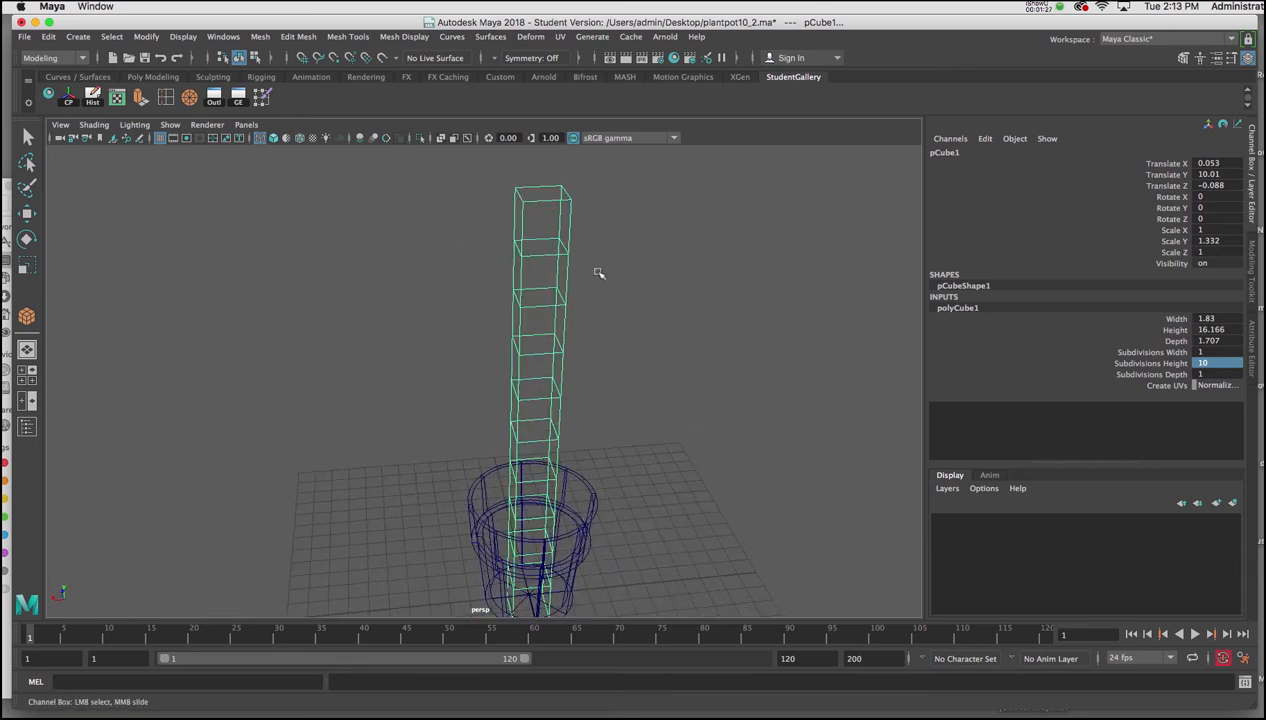
pyautogui.keyDown('alt'); pyautogui.moveTo(622, 438); pyautogui.dragTo(610, 350); pyautogui.keyUp('alt')
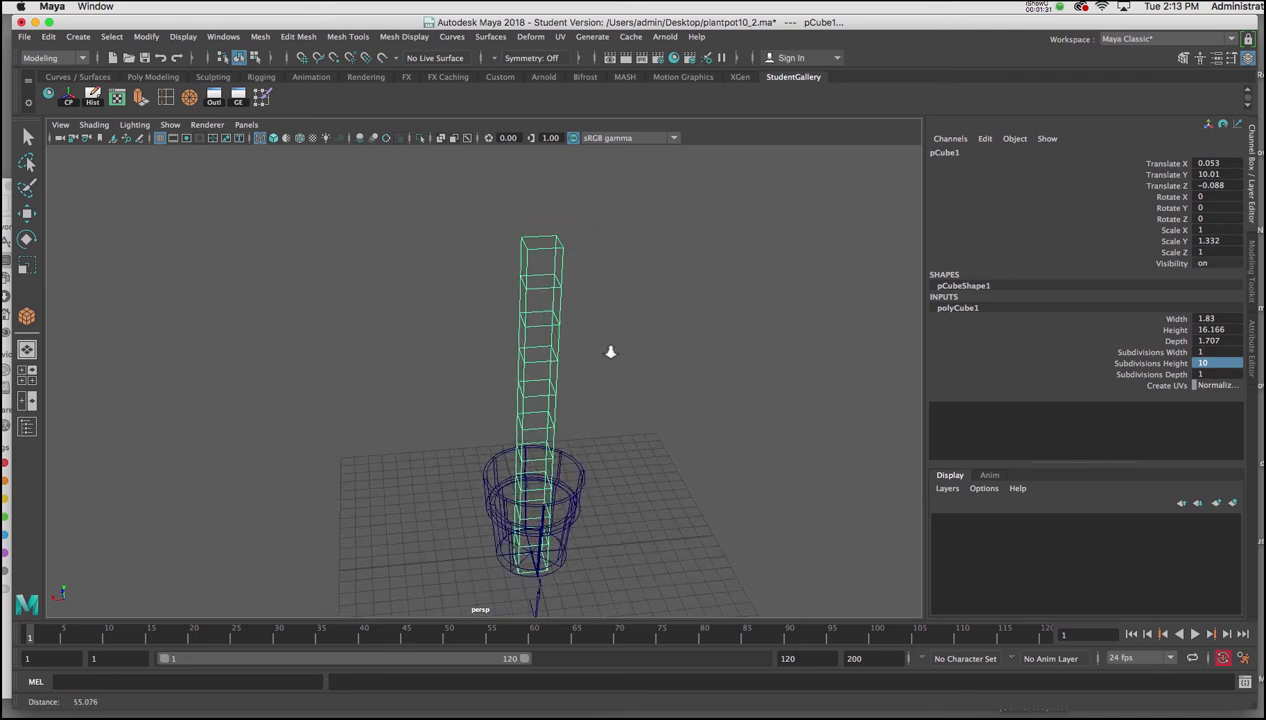
pyautogui.press('5')
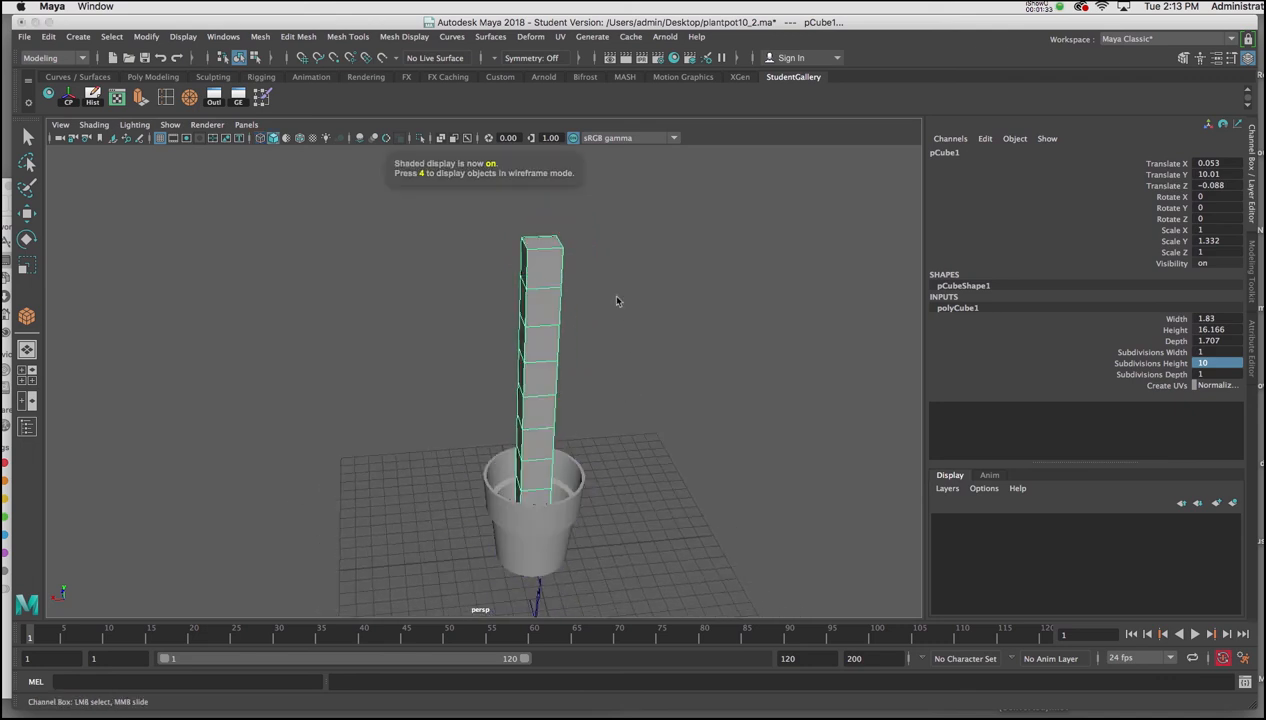
# Preview the subdivided column with smooth mesh display, and return it to its unsmoothed display.
pyautogui.press('3')
pyautogui.keyDown('alt'); pyautogui.moveTo(633, 313); pyautogui.dragTo(565, 406); pyautogui.keyUp('alt')
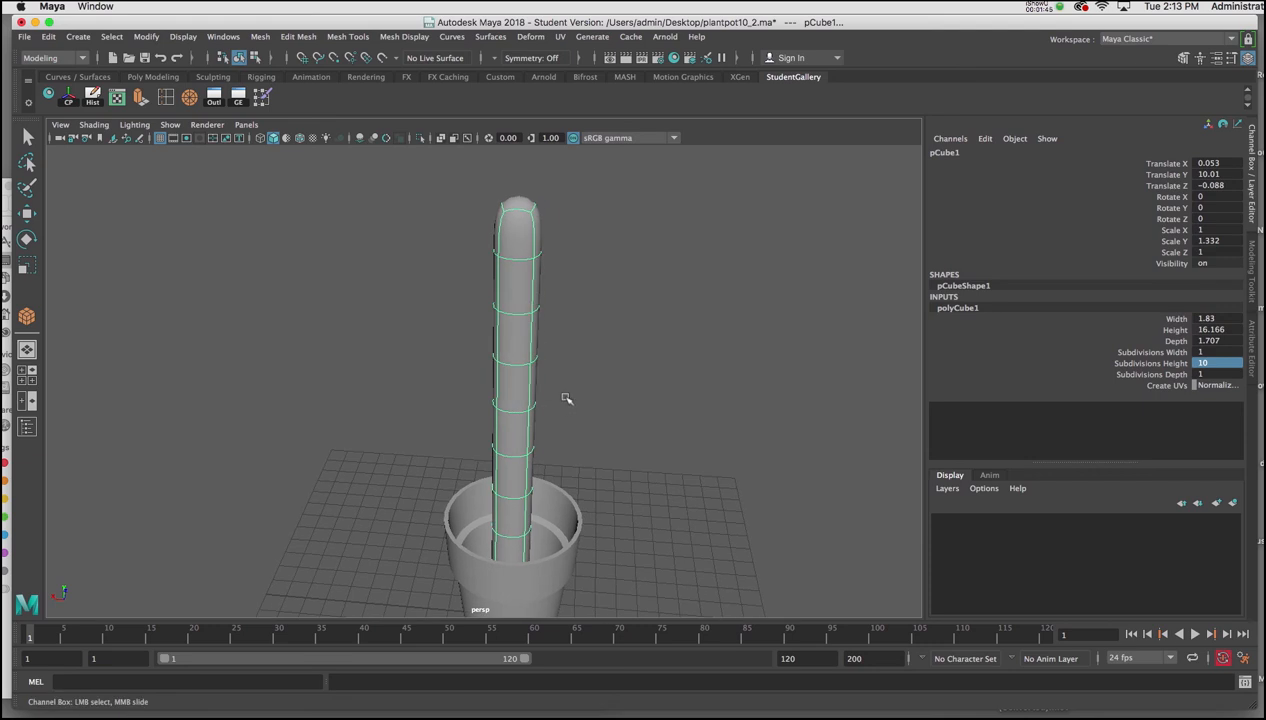
pyautogui.press('1')
pyautogui.keyDown('alt'); pyautogui.moveTo(580, 335); pyautogui.dragTo(599, 367); pyautogui.keyUp('alt')
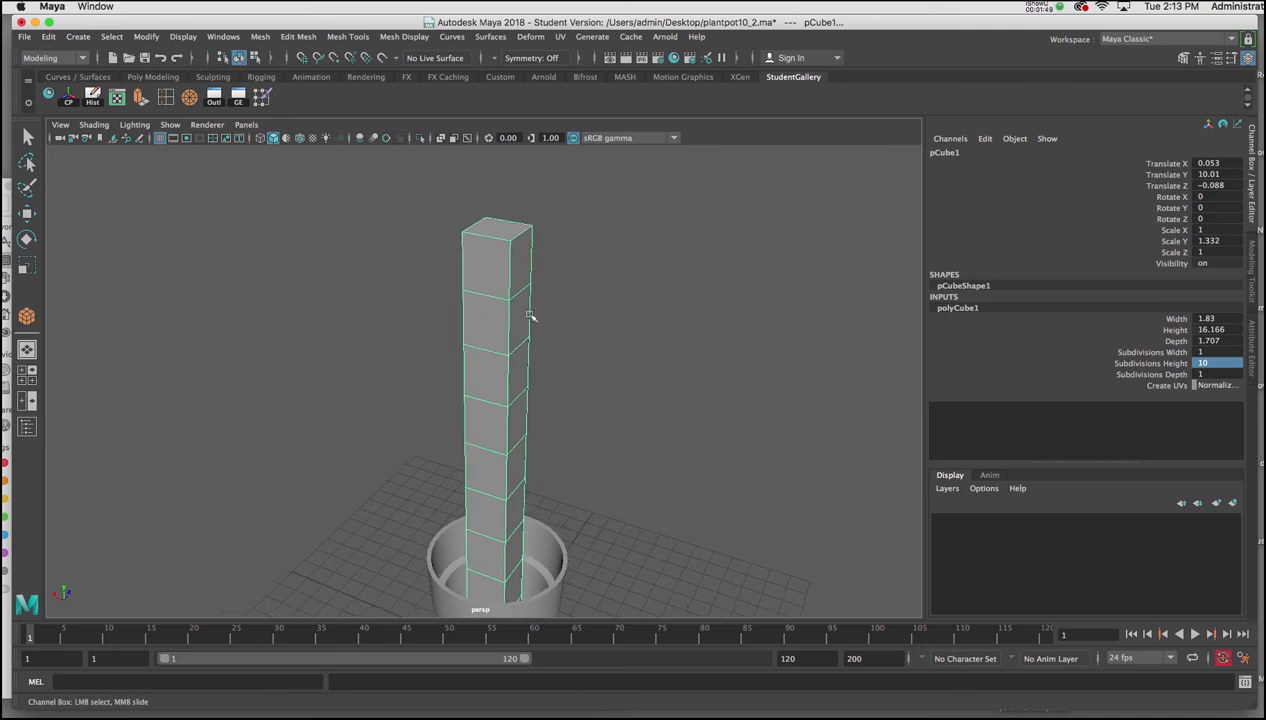
# Enter vertex mode on the column and select the four vertices of its top end.
pyautogui.keyDown('alt'); pyautogui.moveTo(503, 294); pyautogui.dragTo(515, 285); pyautogui.keyUp('alt')
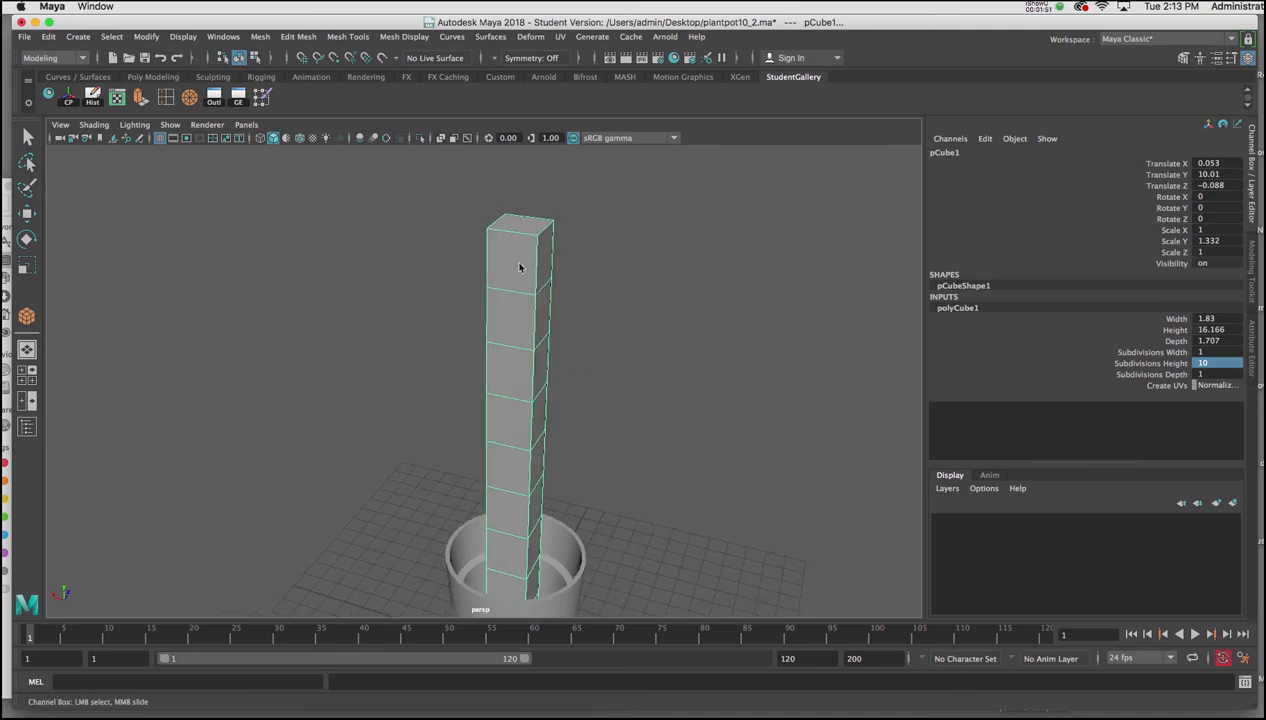
pyautogui.rightClick(519, 266)
pyautogui.click(490, 266)
pyautogui.press('w')
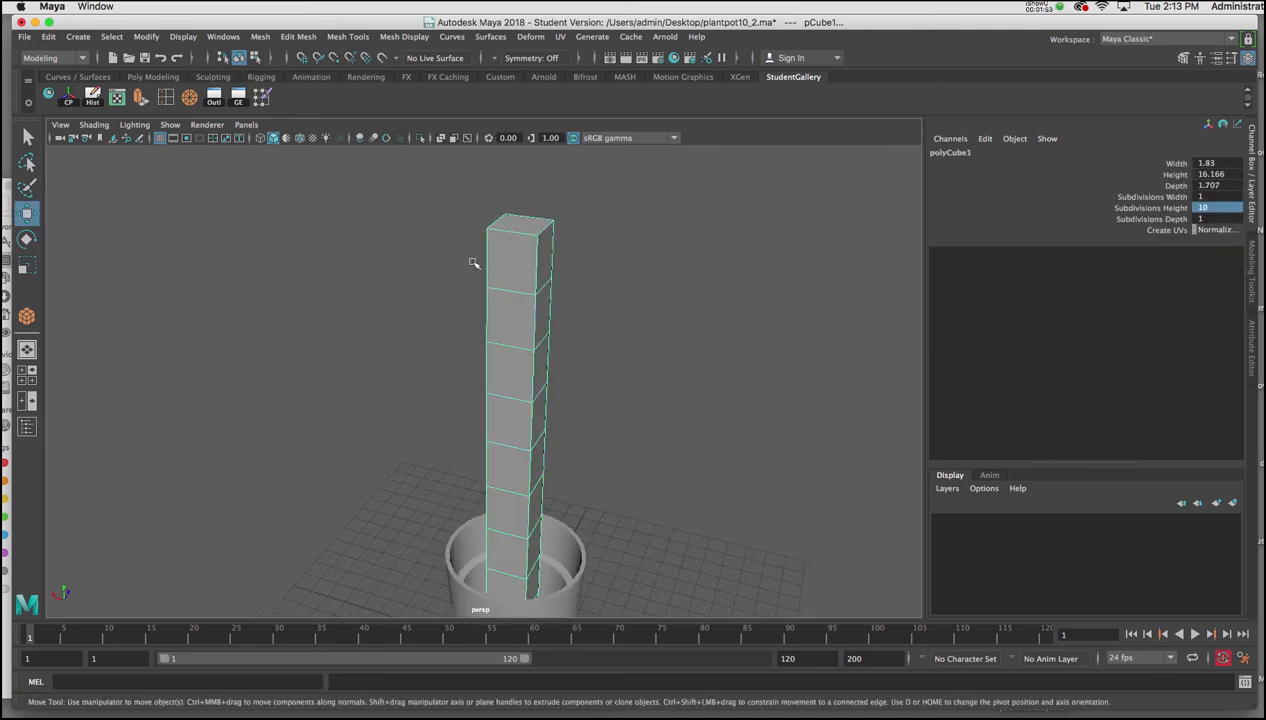
pyautogui.keyDown('alt'); pyautogui.moveTo(496, 311); pyautogui.dragTo(596, 293); pyautogui.keyUp('alt')
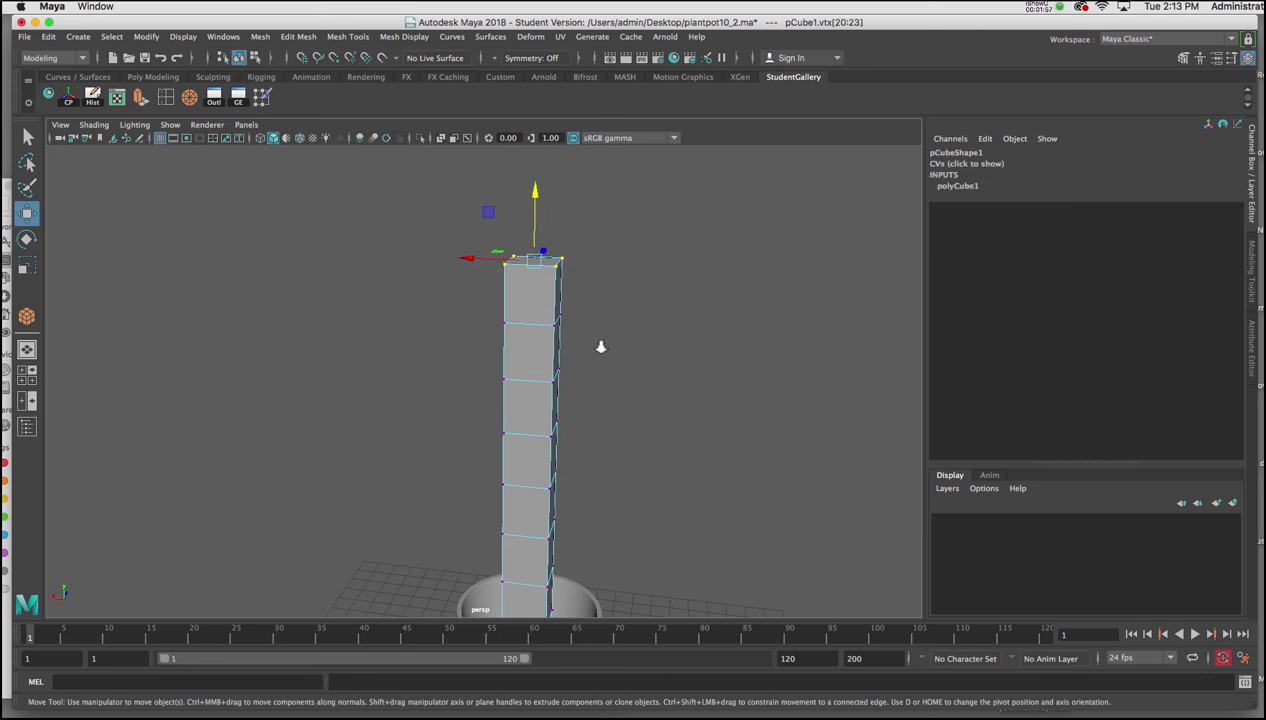
pyautogui.keyDown('alt'); pyautogui.moveTo(605, 355); pyautogui.dragTo(574, 308, button='right'); pyautogui.keyUp('alt')
pyautogui.keyDown('alt'); pyautogui.moveTo(590, 322); pyautogui.dragTo(567, 340); pyautogui.keyUp('alt')
pyautogui.keyDown('alt'); pyautogui.moveTo(571, 339); pyautogui.dragTo(585, 316, button='middle'); pyautogui.keyUp('alt')
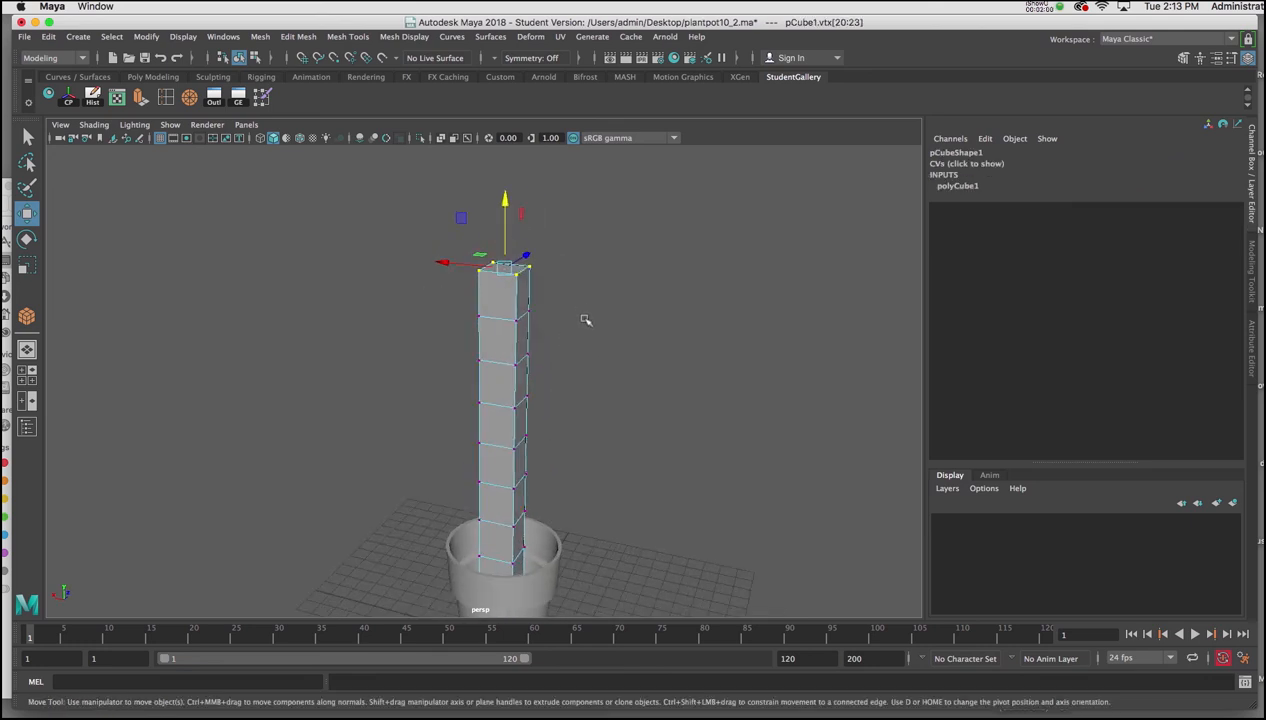
# Enable soft selection for the top vertices and set its falloff radius to 10 in the Scale Tool settings, keeping Volume falloff.
pyautogui.press('b')
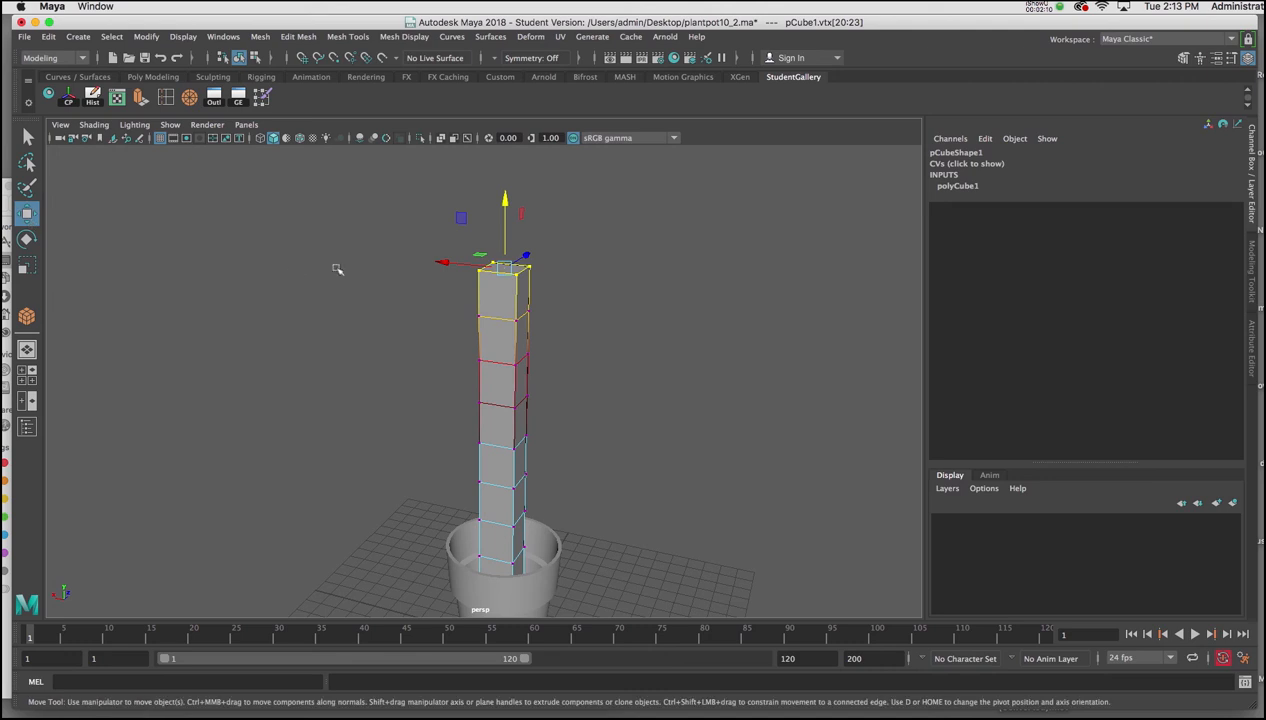
pyautogui.press('r')
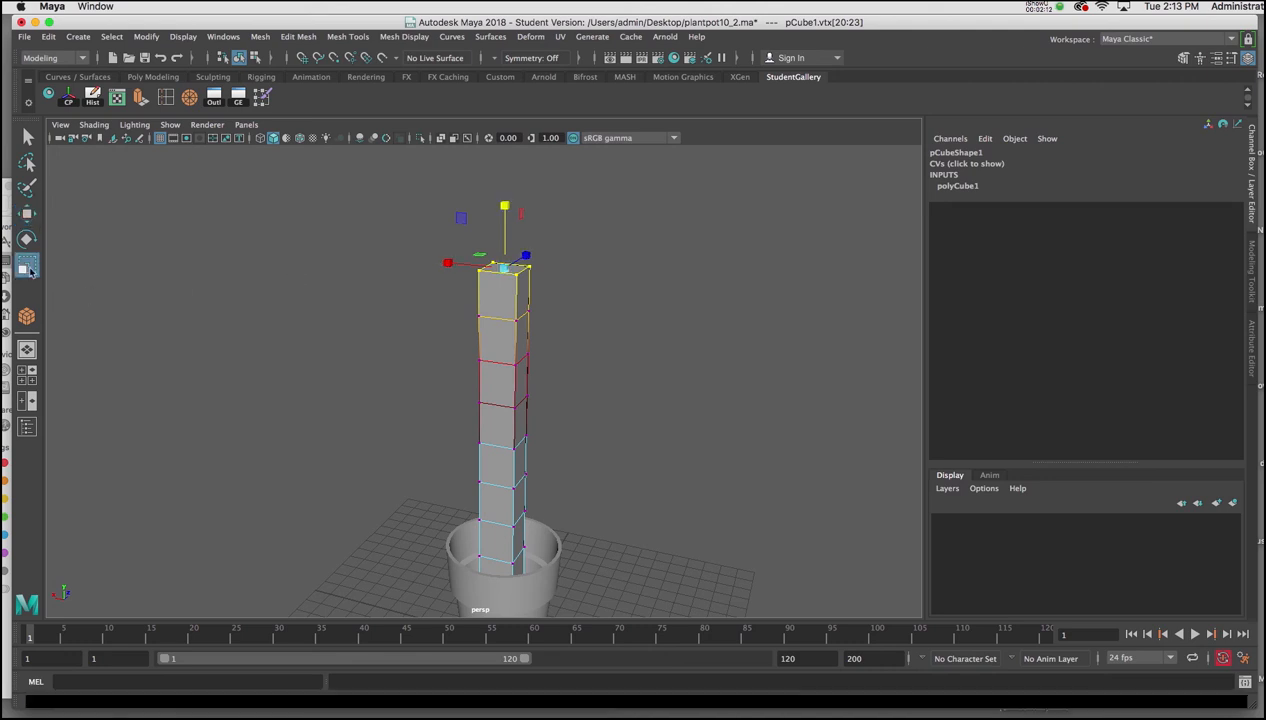
pyautogui.doubleClick(29, 269)
pyautogui.moveTo(915, 188); pyautogui.dragTo(830, 125)
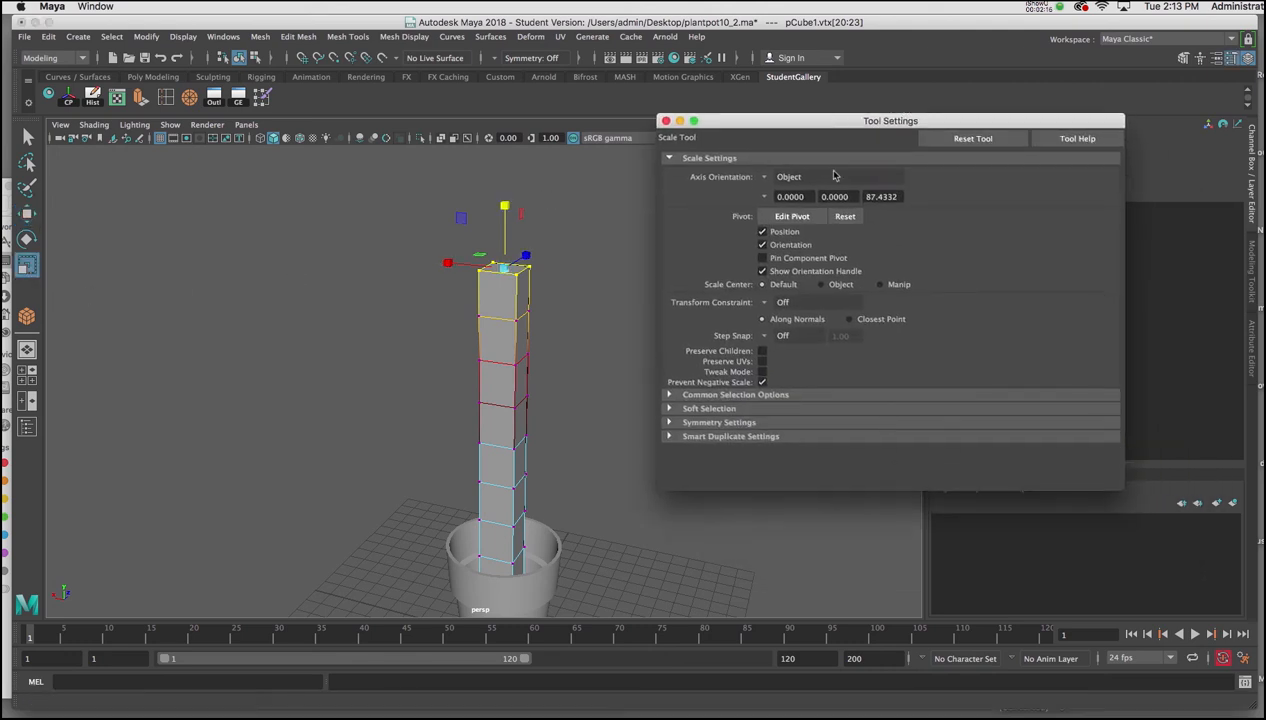
pyautogui.click(670, 409)
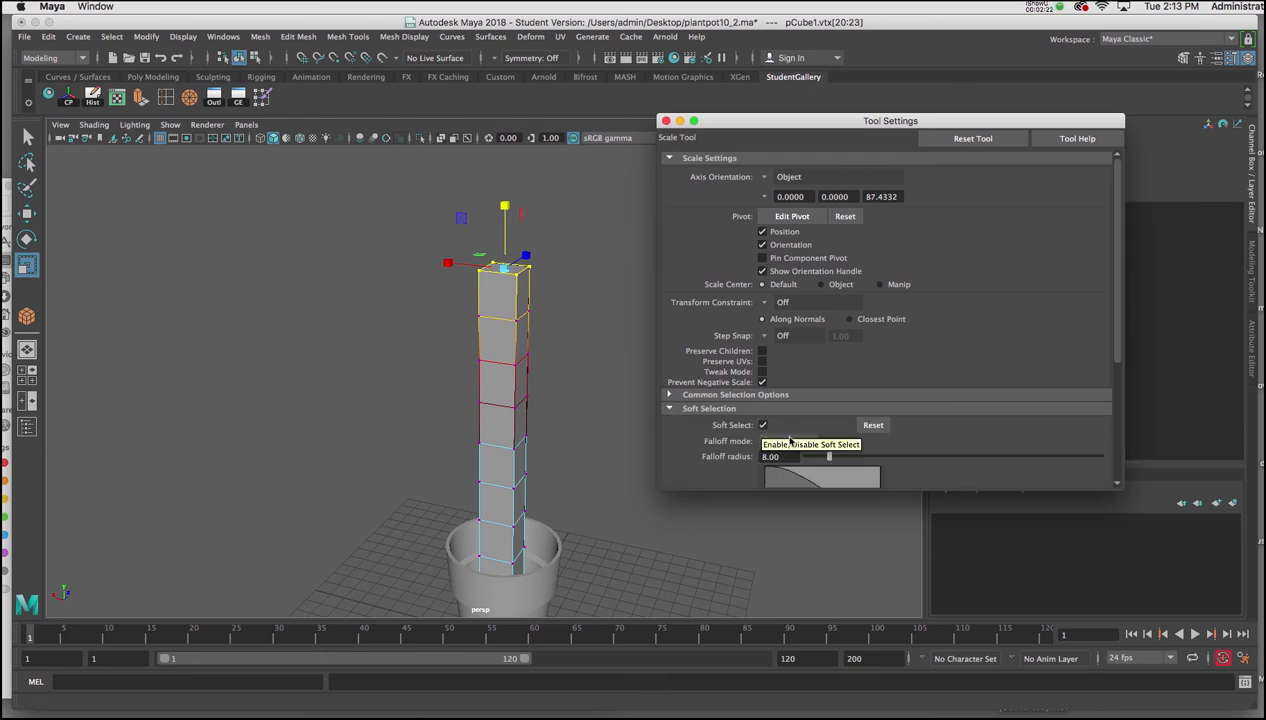
pyautogui.click(762, 426)
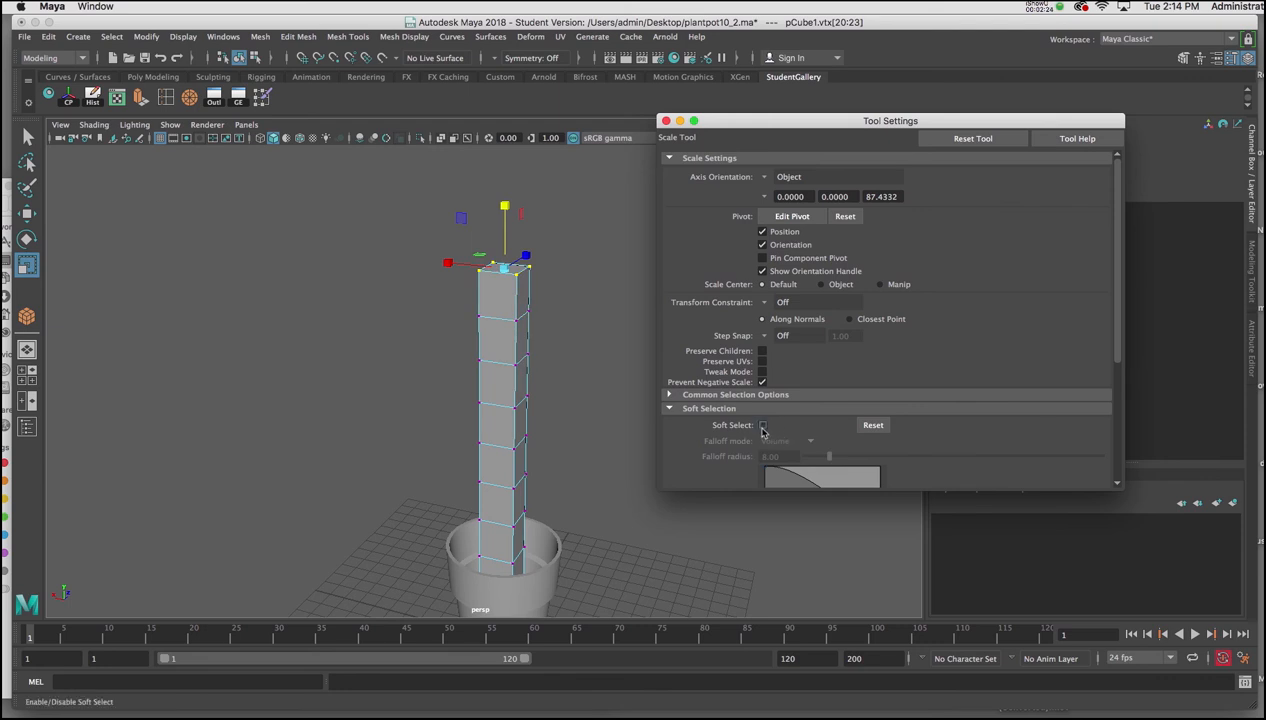
pyautogui.click(763, 426)
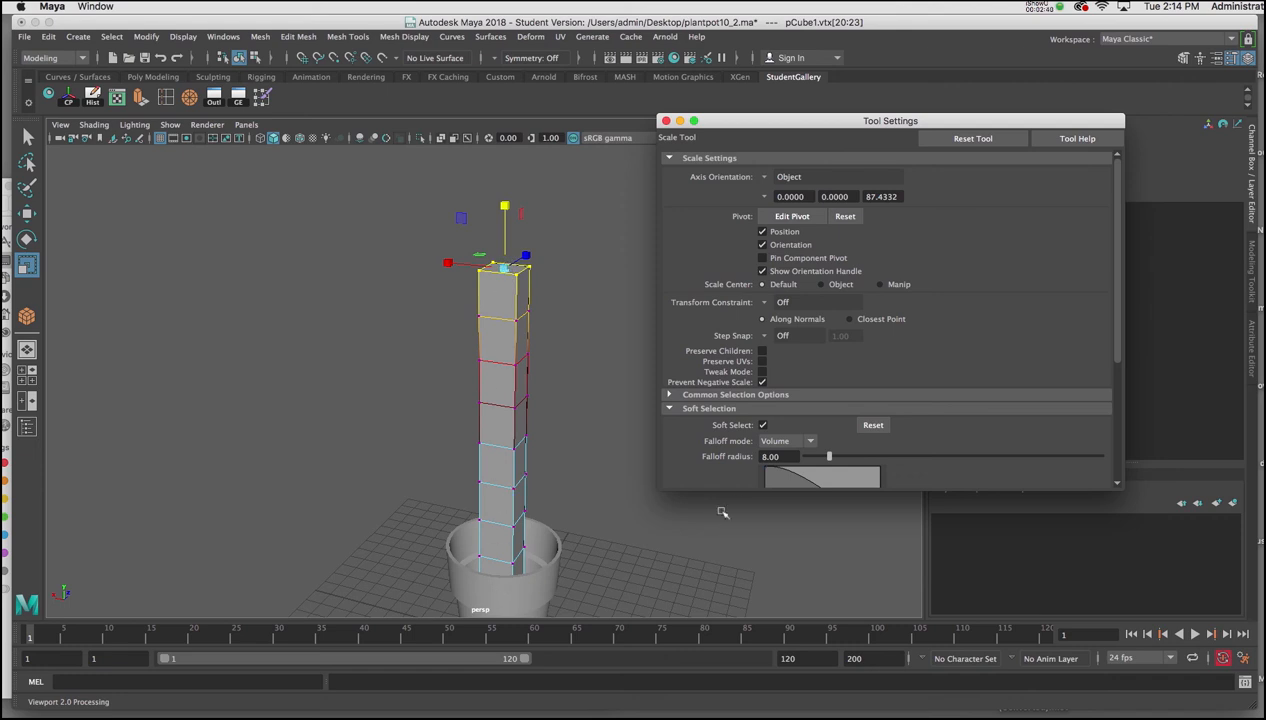
pyautogui.click(780, 456)
pyautogui.write('10')
pyautogui.press('Return')
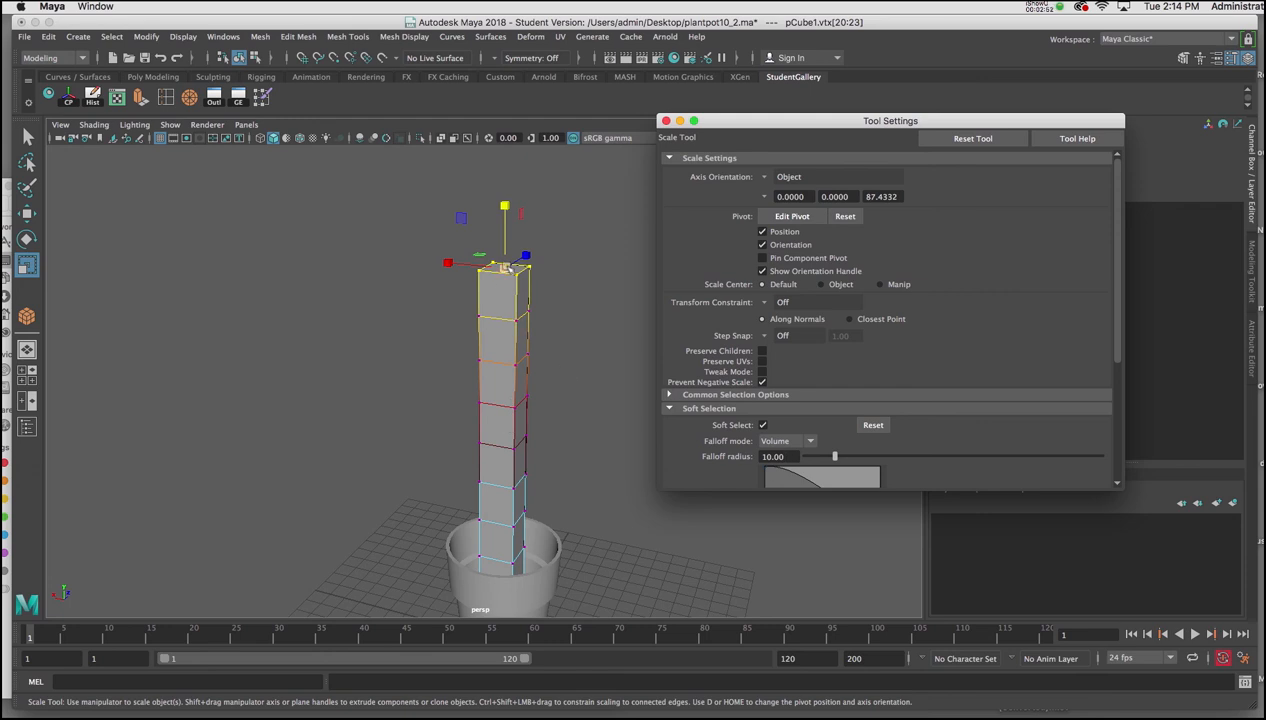
# Scale the soft-selected top vertices inward uniformly so the column tapers to a narrow tip.
pyautogui.moveTo(507, 270); pyautogui.dragTo(490, 272)
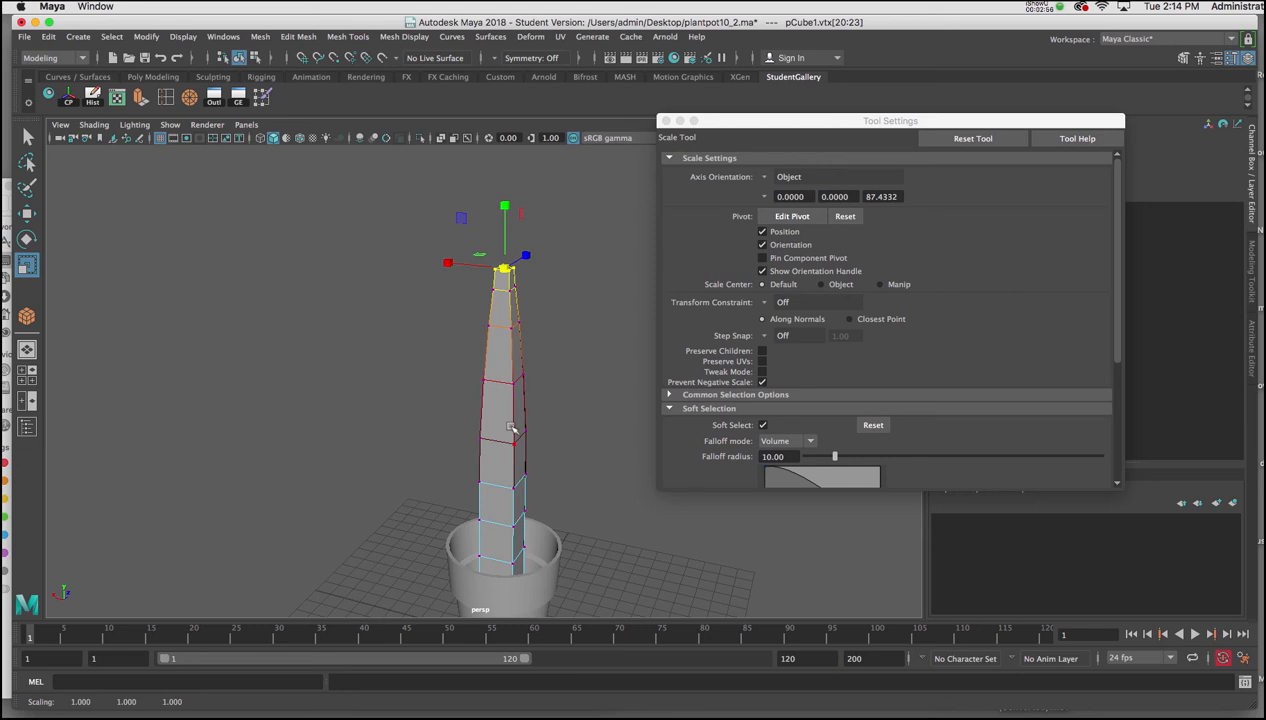
pyautogui.keyDown('alt'); pyautogui.moveTo(539, 376); pyautogui.dragTo(557, 438, button='right'); pyautogui.keyUp('alt')
pyautogui.keyDown('alt'); pyautogui.moveTo(557, 438); pyautogui.dragTo(540, 452); pyautogui.keyUp('alt')
pyautogui.keyDown('alt'); pyautogui.moveTo(540, 452); pyautogui.dragTo(552, 411, button='middle'); pyautogui.keyUp('alt')
# Preview the tapered stem smoothed, and return it to object mode with unsmoothed display.
pyautogui.press('3')
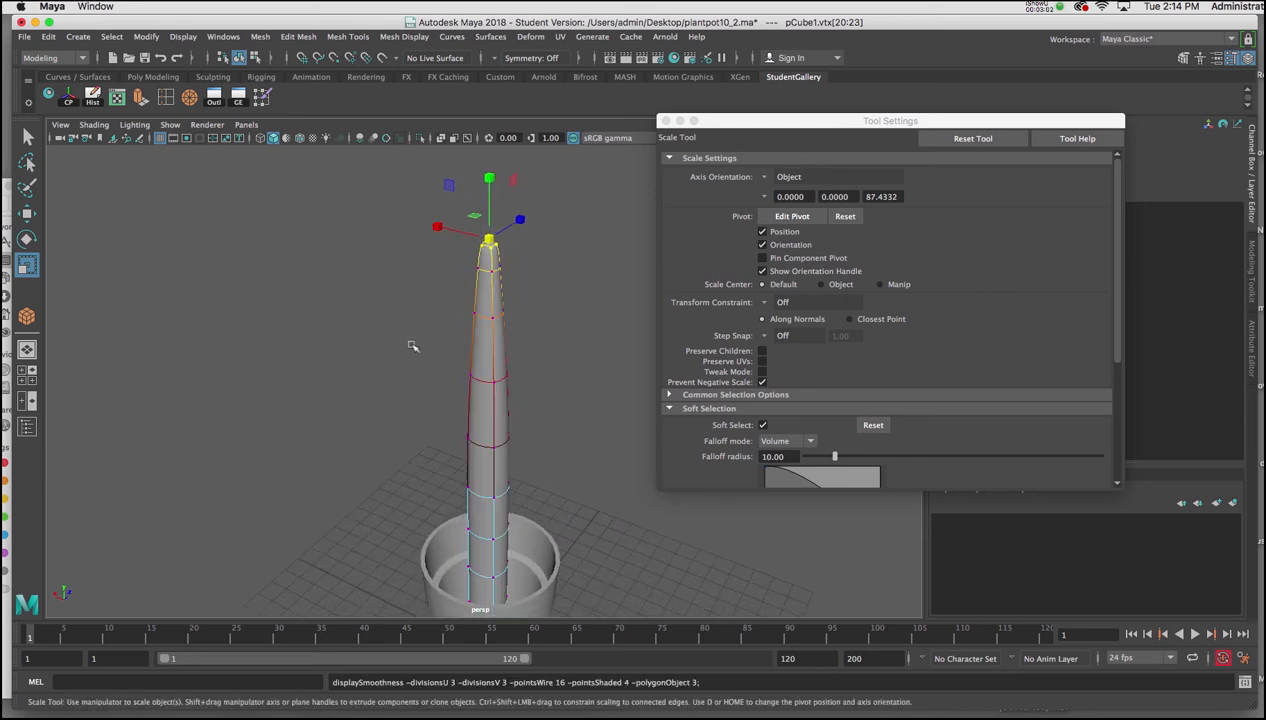
pyautogui.click(409, 342)
pyautogui.moveTo(426, 387)
pyautogui.keyDown('alt'); pyautogui.mouseDown()
pyautogui.moveTo(452, 367)
pyautogui.moveTo(443, 384)
pyautogui.mouseUp(); pyautogui.keyUp('alt')
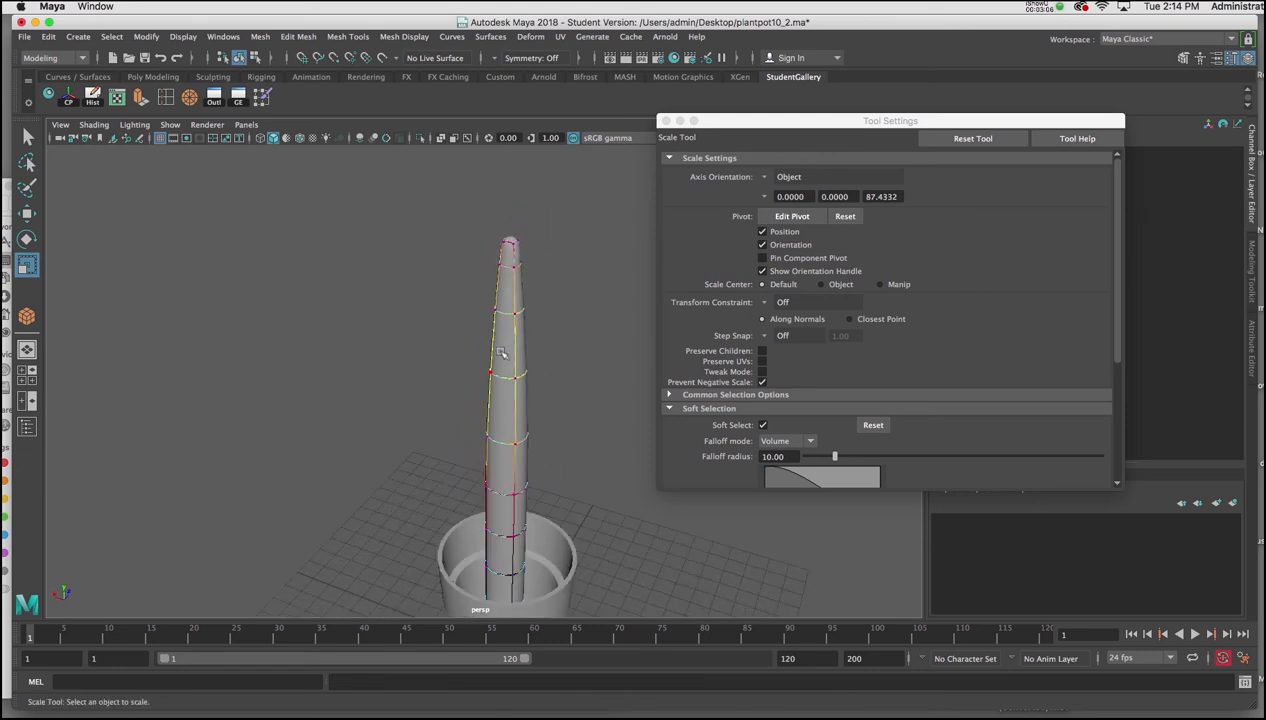
pyautogui.moveTo(505, 350); pyautogui.dragTo(545, 330, button='right')
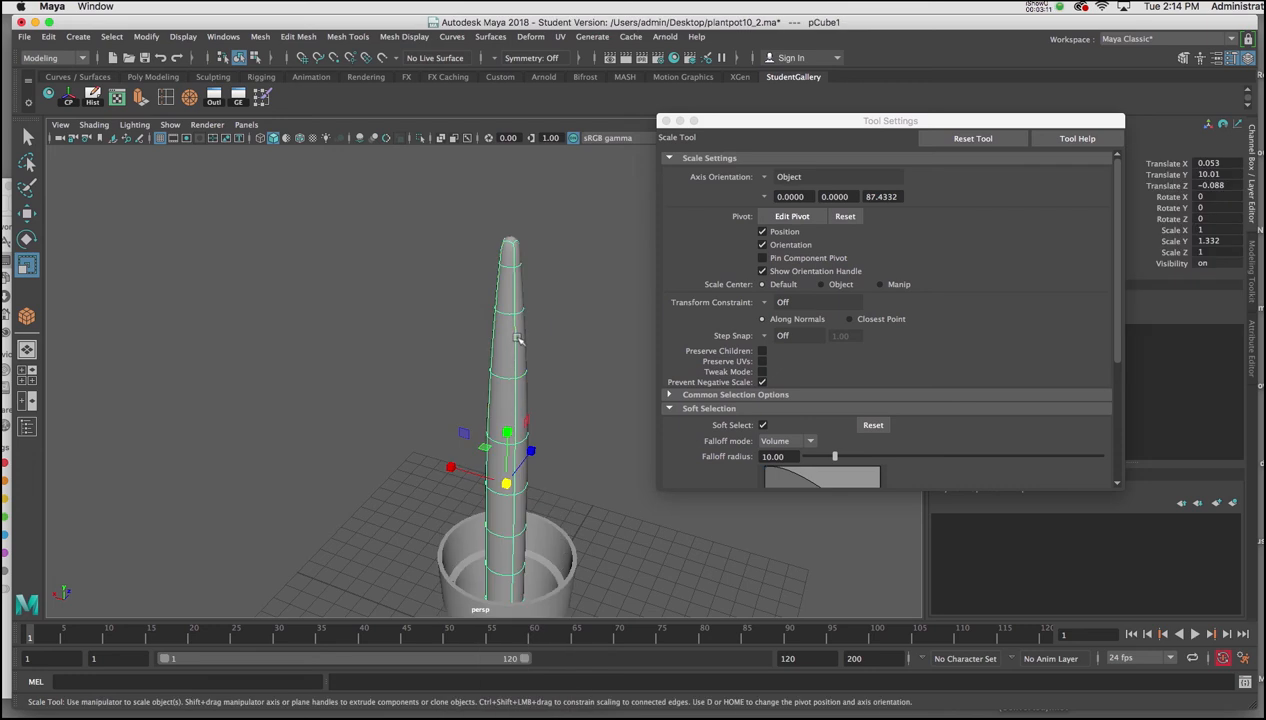
pyautogui.press('1')
# Select the stem's four tip vertices and move them sideways along the X axis with soft selection to bend the upper part.
pyautogui.keyDown('alt'); pyautogui.moveTo(500, 345); pyautogui.dragTo(538, 322); pyautogui.keyUp('alt')
pyautogui.keyDown('alt'); pyautogui.moveTo(538, 322); pyautogui.dragTo(503, 386, button='middle'); pyautogui.keyUp('alt')
pyautogui.keyDown('alt'); pyautogui.moveTo(503, 386); pyautogui.dragTo(520, 325); pyautogui.keyUp('alt')
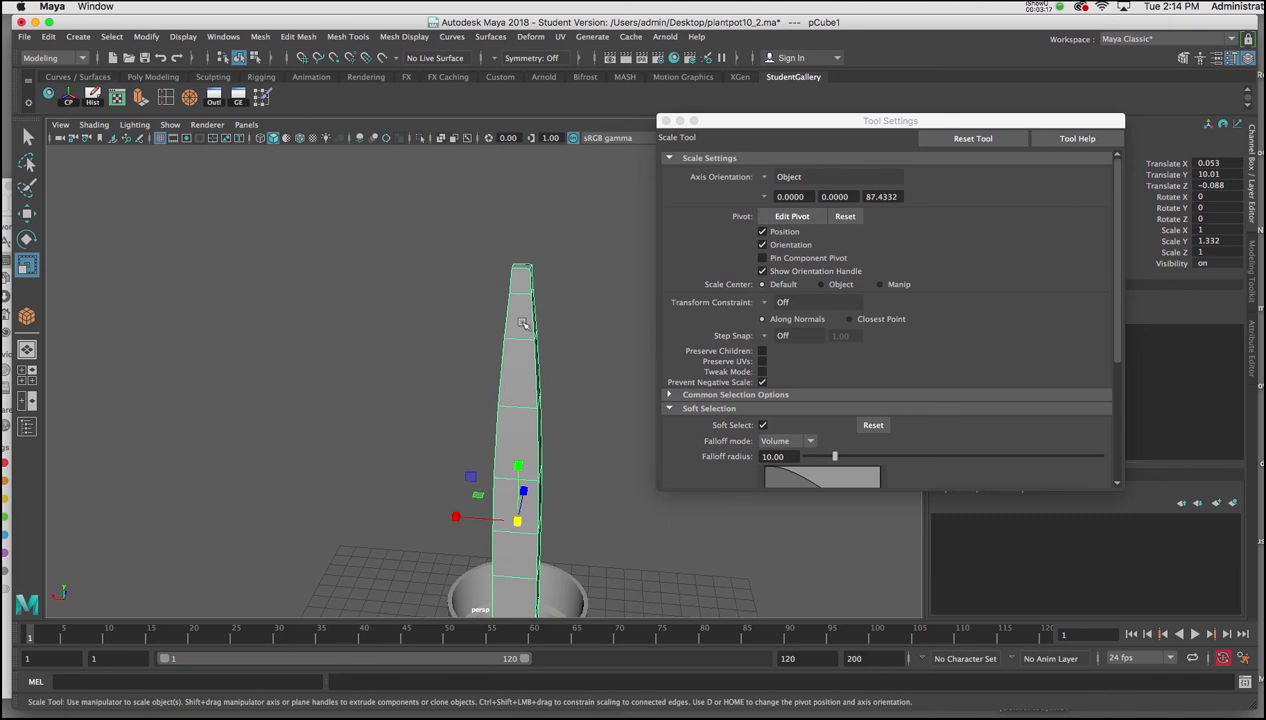
pyautogui.rightClick(522, 323)
pyautogui.click(470, 323)
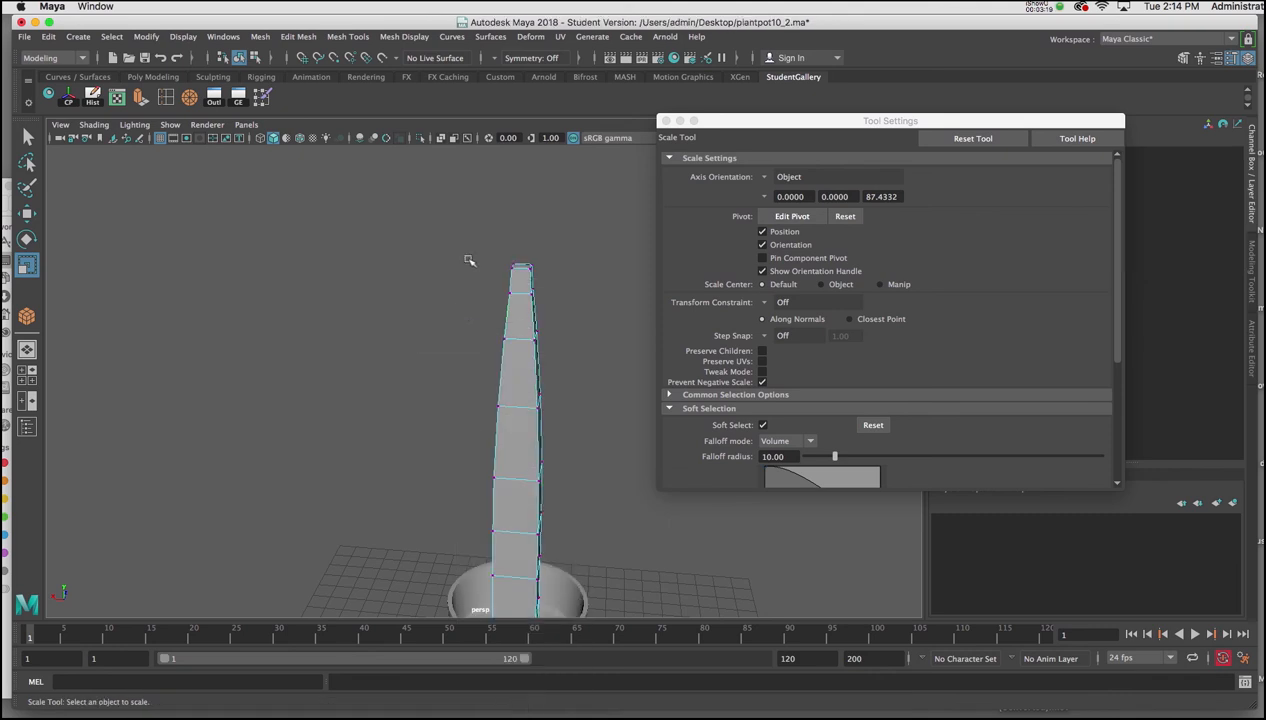
pyautogui.moveTo(465, 230); pyautogui.dragTo(545, 276)
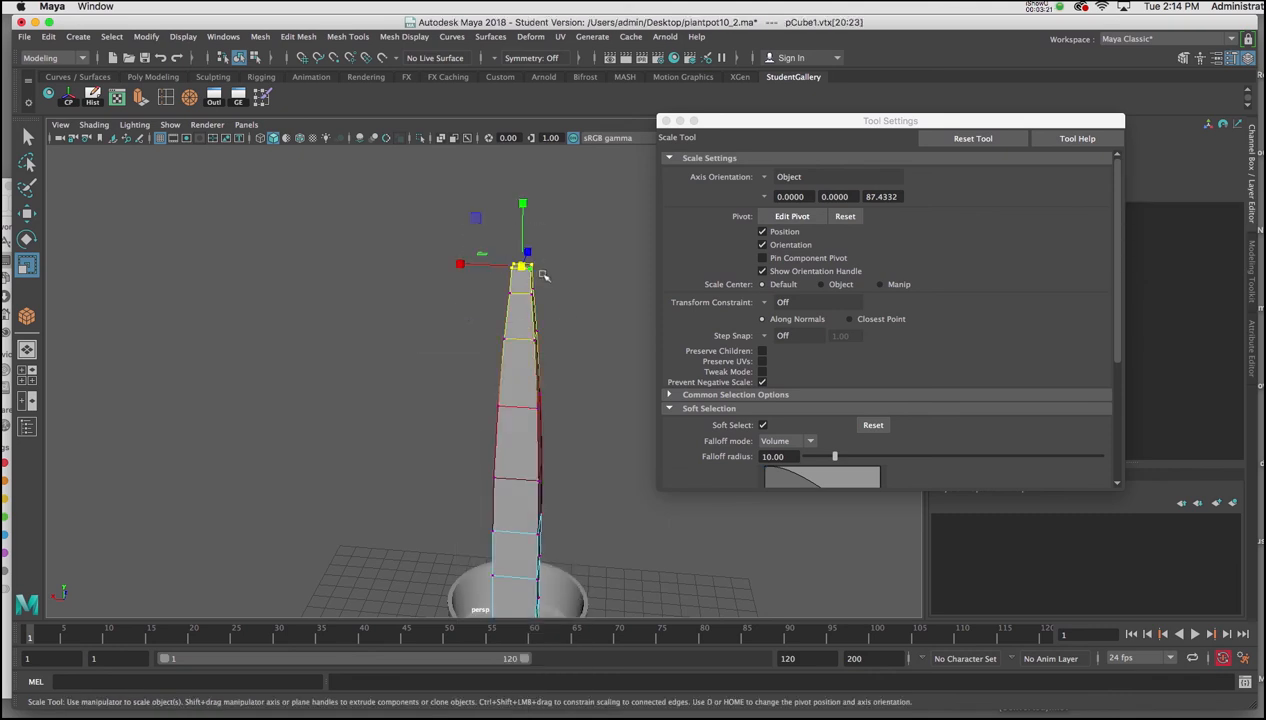
pyautogui.press('w')
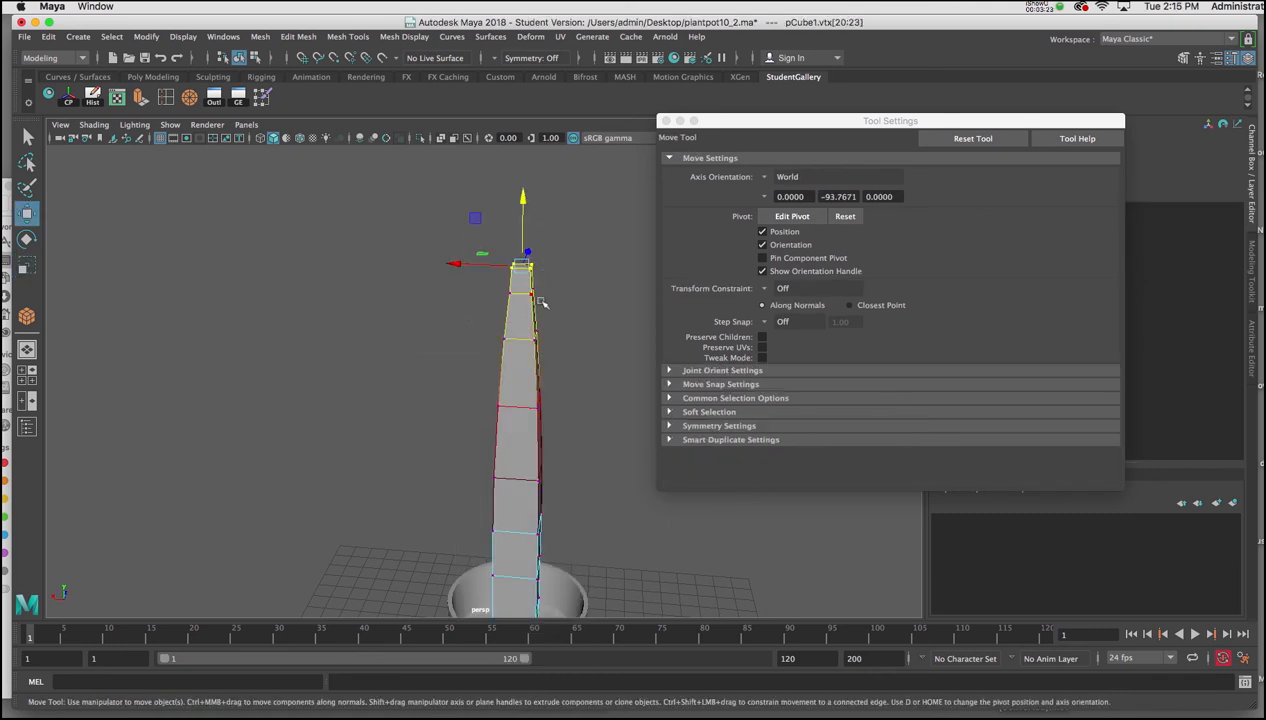
pyautogui.moveTo(462, 265); pyautogui.dragTo(421, 265)
pyautogui.scroll(-2, 462, 336)
pyautogui.keyDown('alt'); pyautogui.moveTo(462, 336); pyautogui.dragTo(466, 331); pyautogui.keyUp('alt')
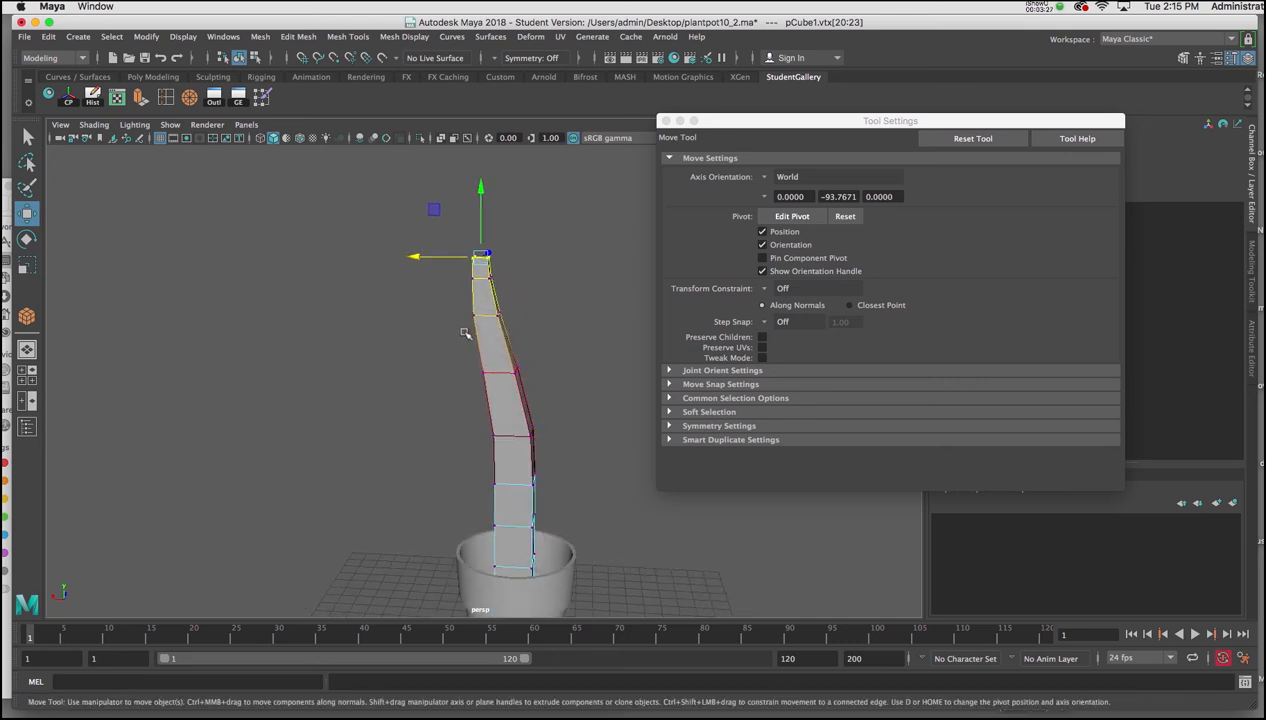
# Select the vertex row around the stem's middle and move it along X opposite to the tip's bend, giving an S-like curve.
pyautogui.scroll(2, 466, 331)
pyautogui.keyDown('alt'); pyautogui.moveTo(466, 331); pyautogui.dragTo(462, 305, button='middle'); pyautogui.keyUp('alt')
pyautogui.scroll(-2, 470, 317)
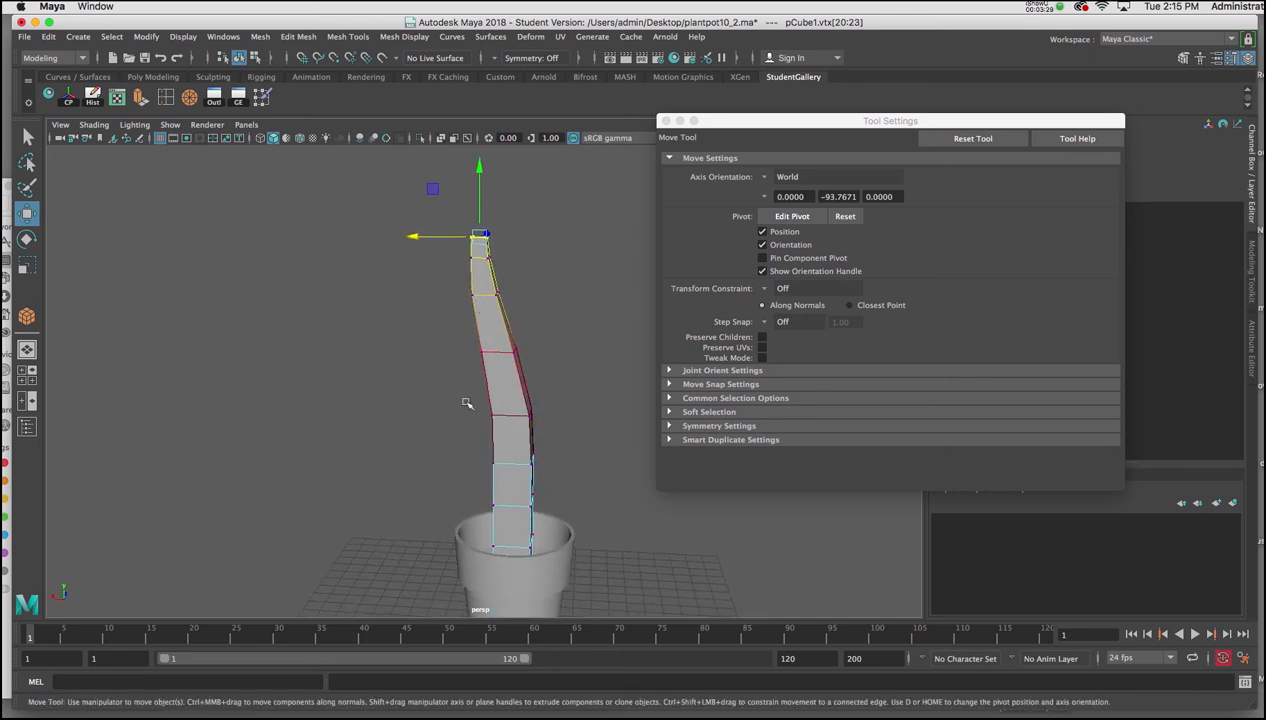
pyautogui.moveTo(465, 394); pyautogui.dragTo(550, 432)
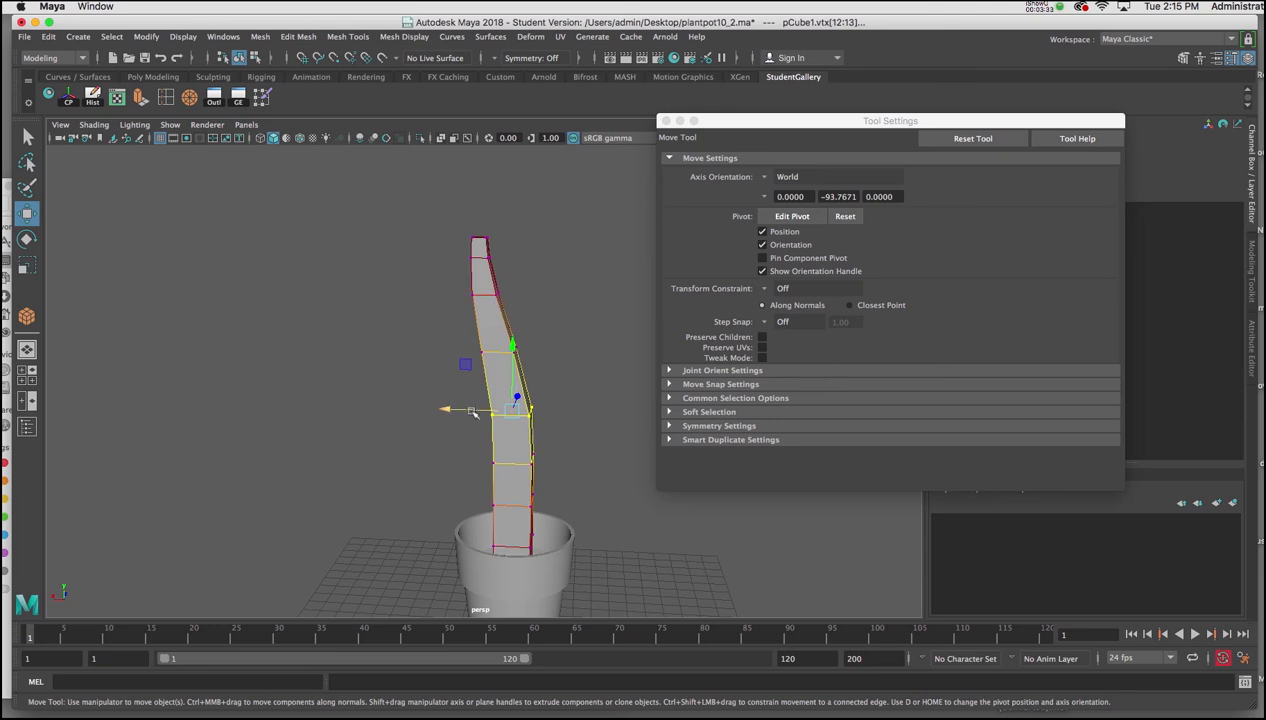
pyautogui.keyDown('alt'); pyautogui.moveTo(520, 430); pyautogui.dragTo(484, 414); pyautogui.keyUp('alt')
pyautogui.scroll(3, 515, 413)
pyautogui.scroll(-3, 498, 428)
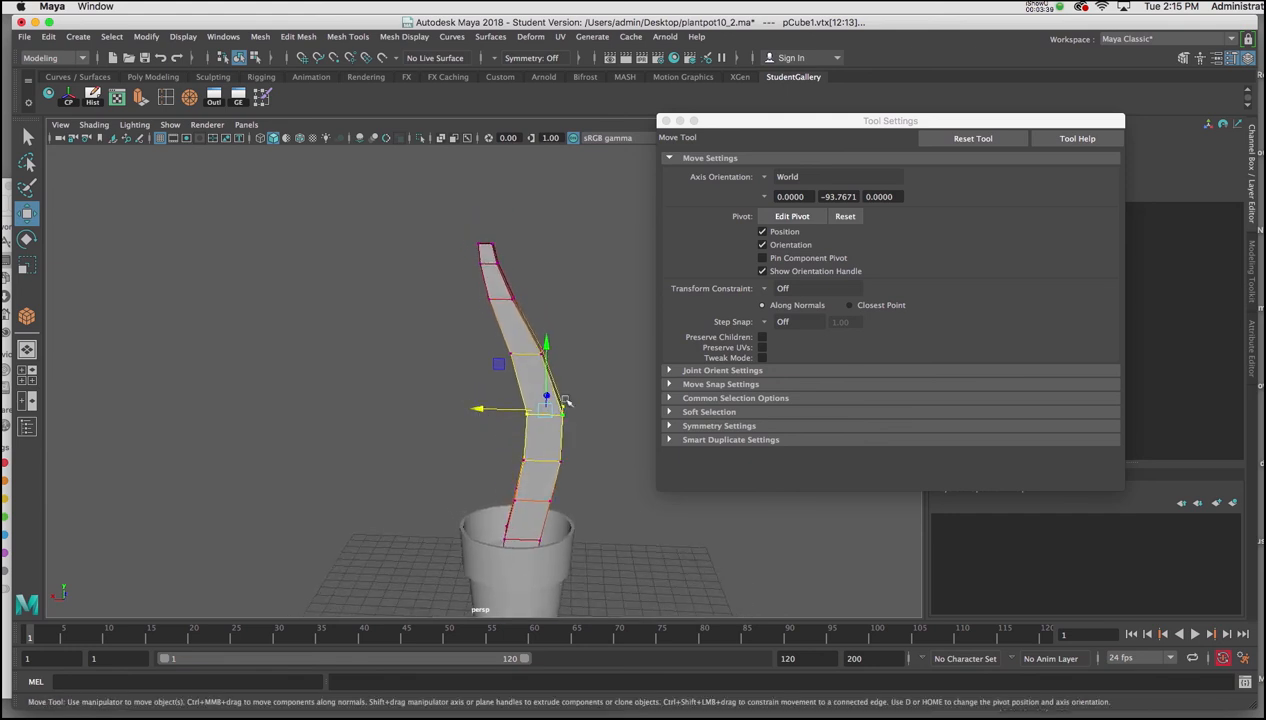
# Return the curved stem to object mode and close the Move Tool settings.
pyautogui.rightClick(515, 325)
pyautogui.moveTo(515, 325); pyautogui.dragTo(522, 316, button='right')
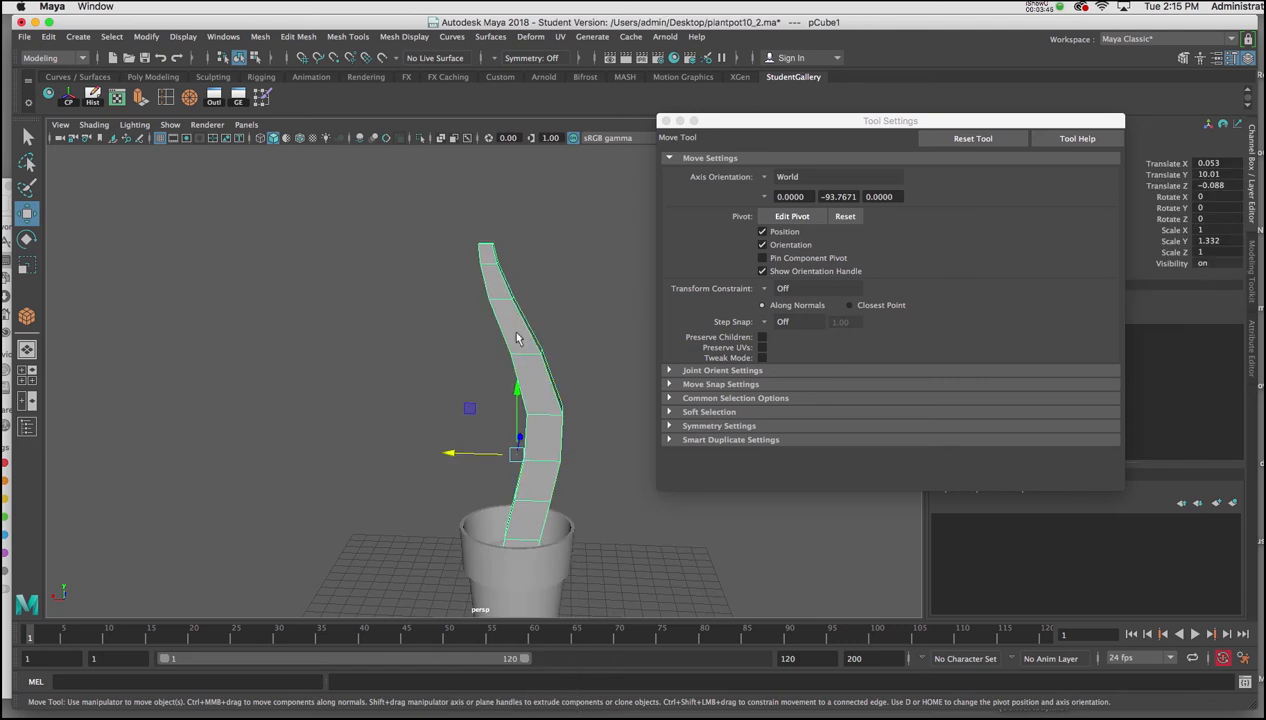
pyautogui.moveTo(742, 126); pyautogui.dragTo(814, 121)
pyautogui.keyDown('alt'); pyautogui.moveTo(520, 330); pyautogui.dragTo(486, 412); pyautogui.keyUp('alt')
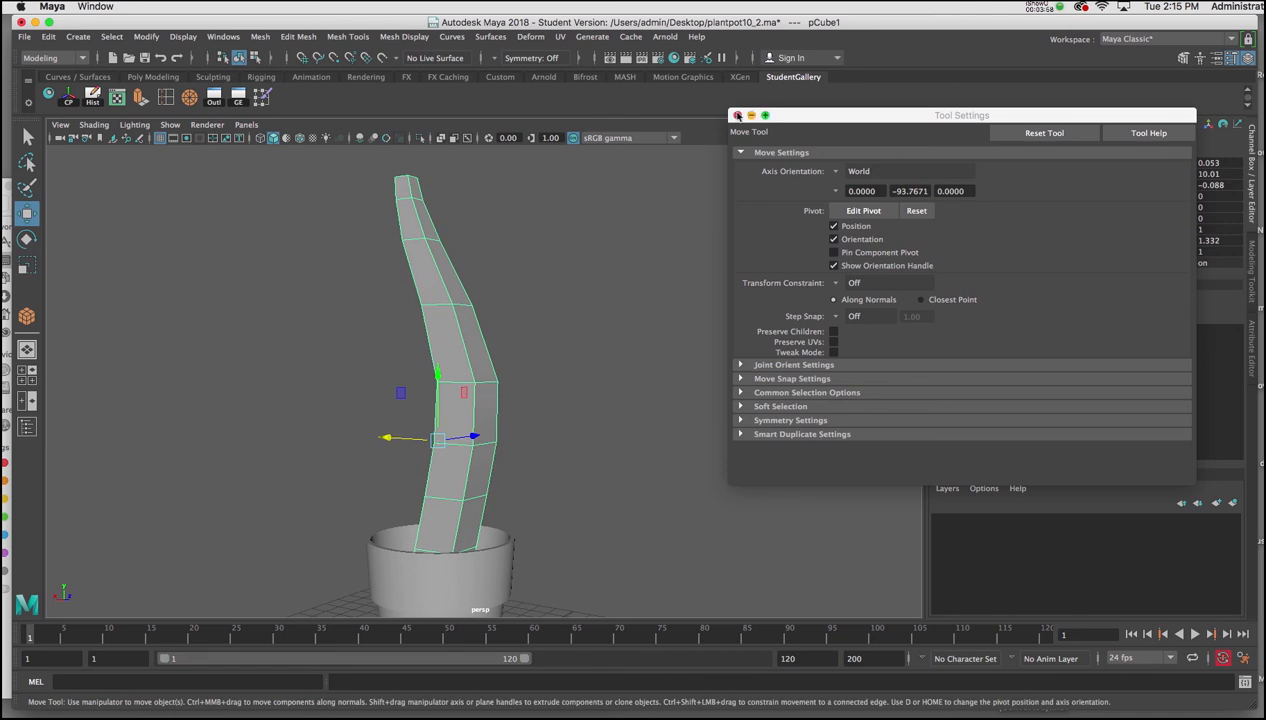
pyautogui.click(737, 116)
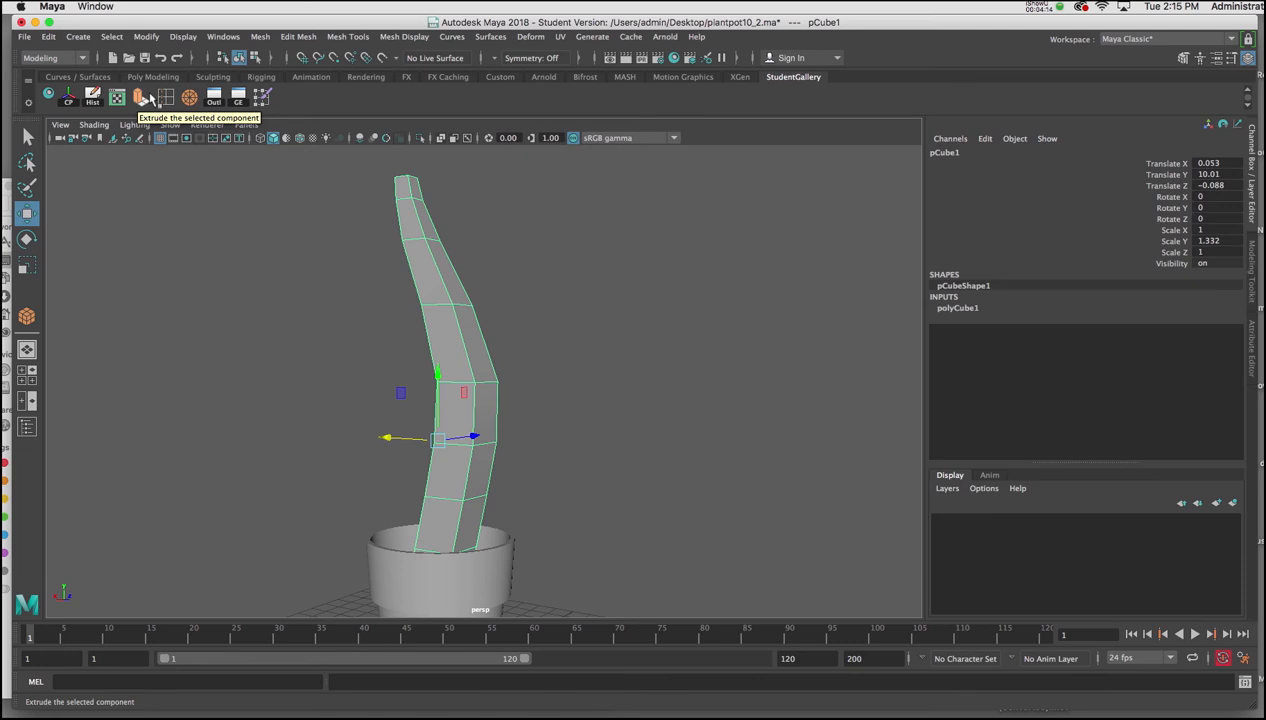
# Add the Edit Mesh Extrude command to the StudentGallery shelf.
pyautogui.click(297, 38)
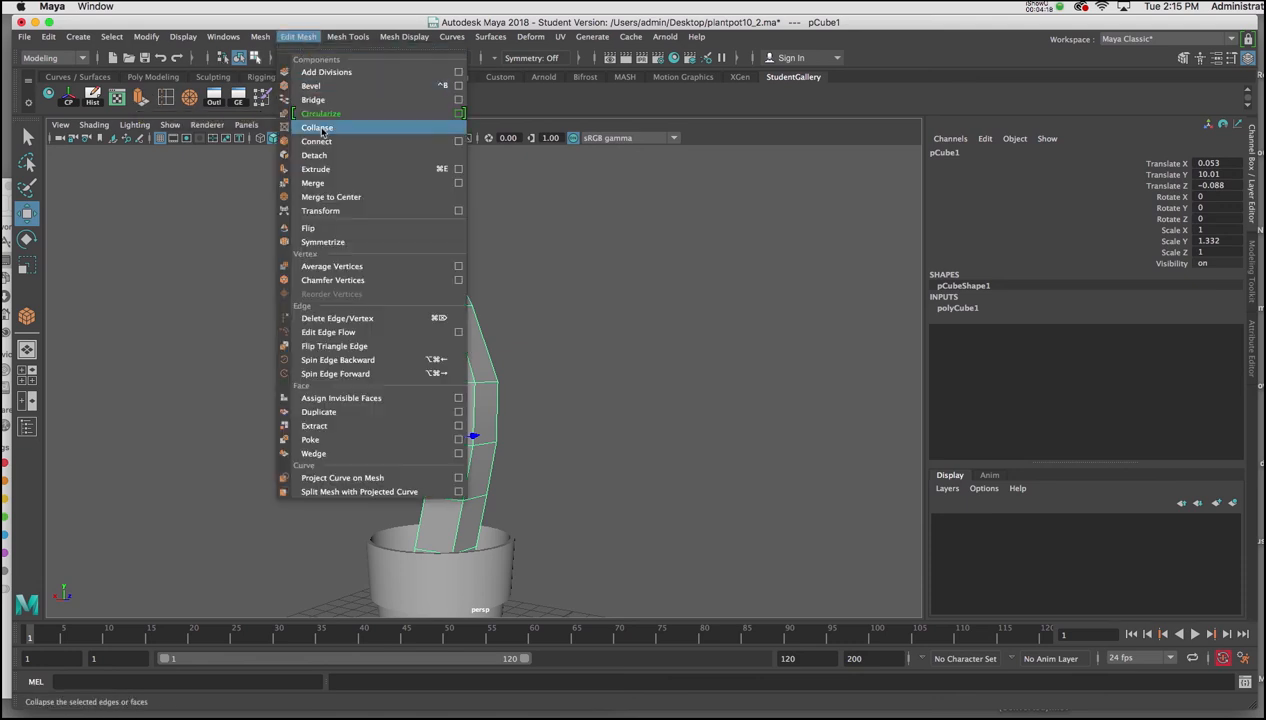
pyautogui.click(314, 175)
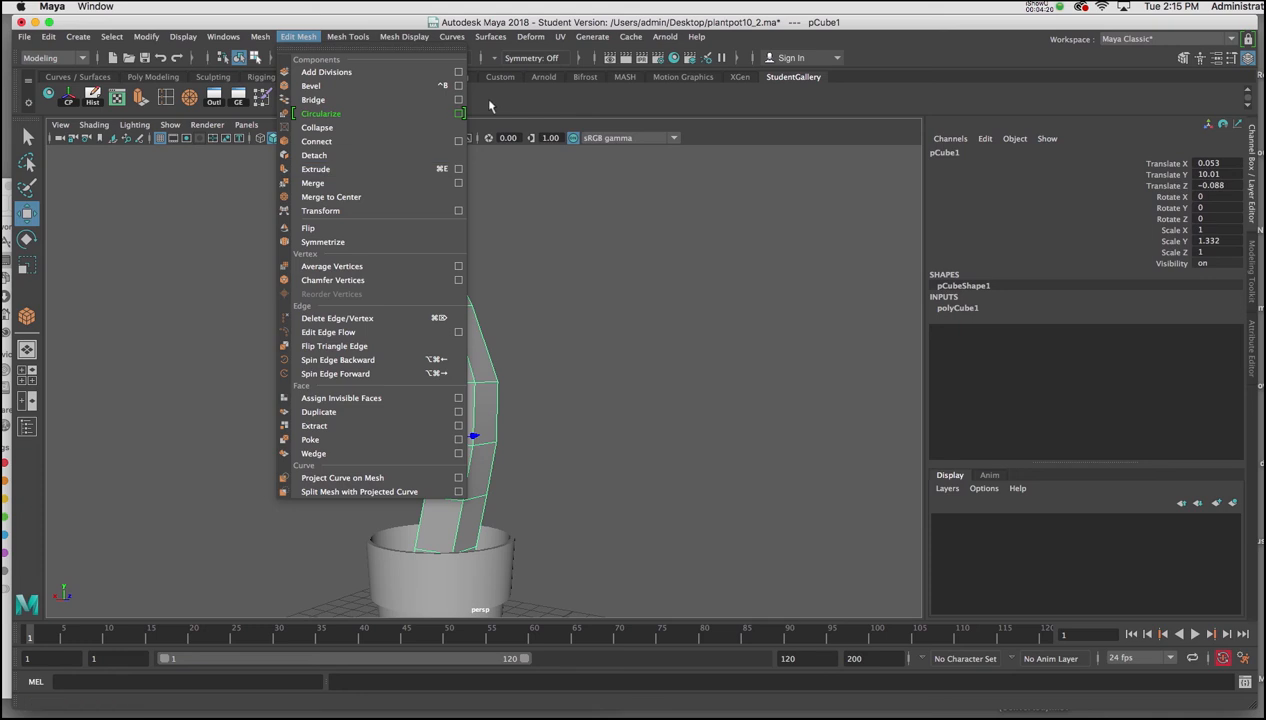
# Switch the stem to face mode and select the side face at its middle bend.
pyautogui.keyDown('alt'); pyautogui.moveTo(438, 212); pyautogui.dragTo(428, 249); pyautogui.keyUp('alt')
pyautogui.rightClick(446, 313)
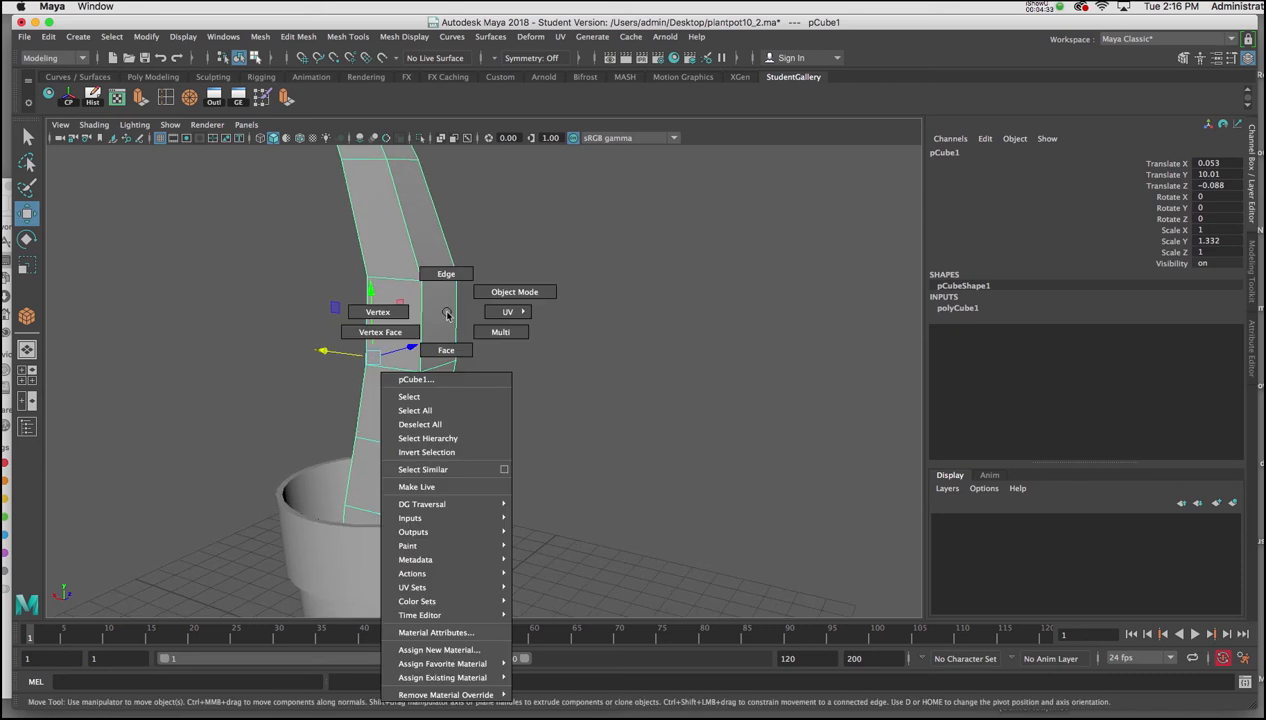
pyautogui.click(447, 350)
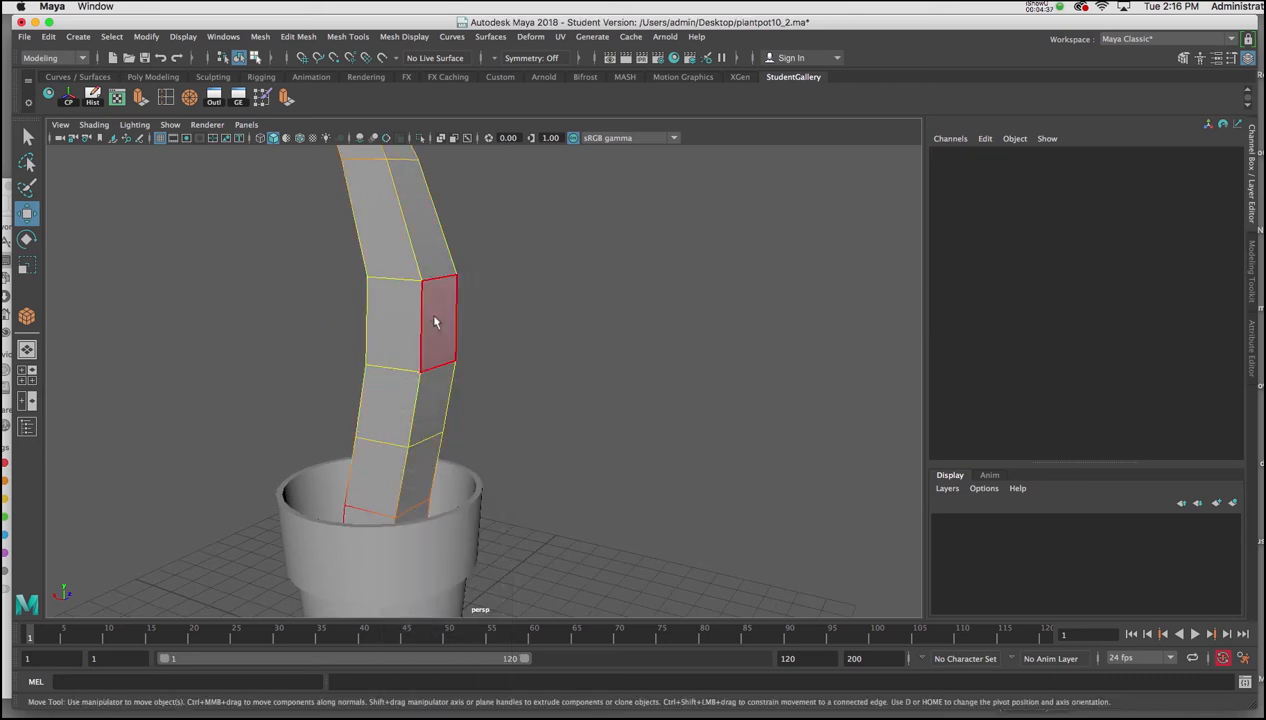
pyautogui.click(435, 318)
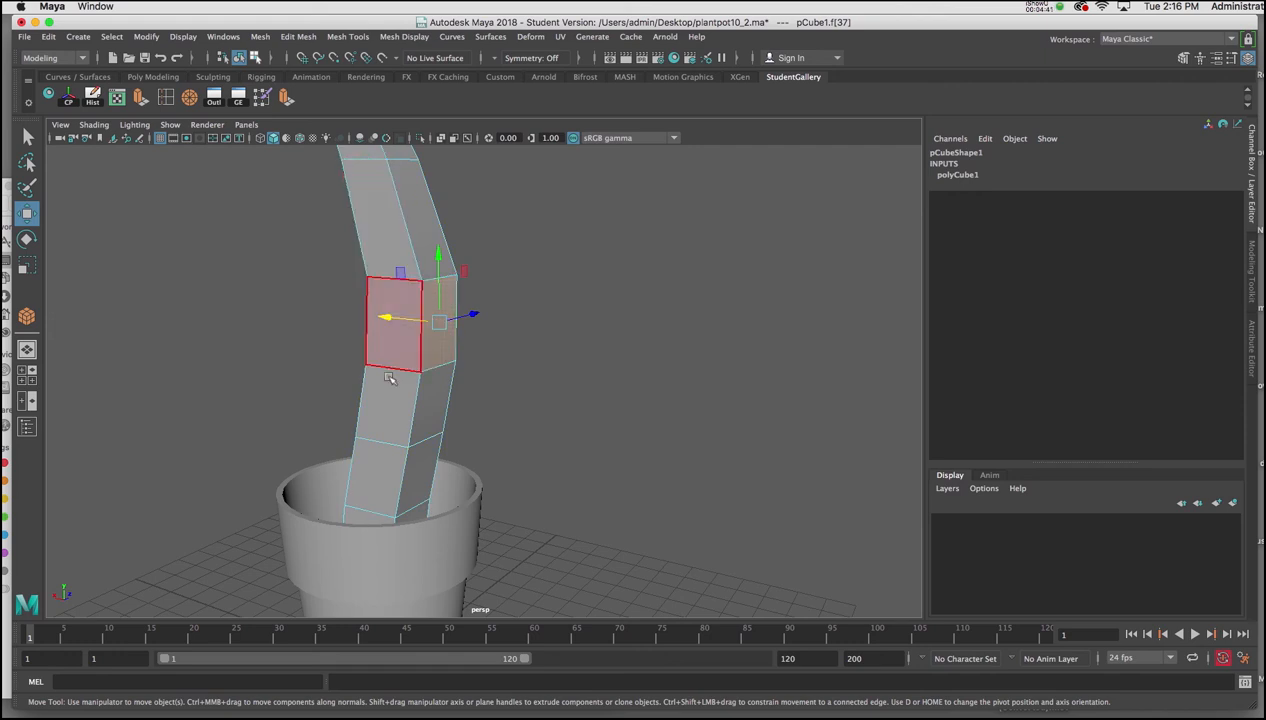
pyautogui.keyDown('alt'); pyautogui.moveTo(434, 318); pyautogui.dragTo(397, 302, button='right'); pyautogui.keyUp('alt')
pyautogui.keyDown('alt'); pyautogui.moveTo(393, 300); pyautogui.dragTo(409, 304); pyautogui.keyUp('alt')
pyautogui.moveTo(409, 304)
pyautogui.keyDown('alt'); pyautogui.mouseDown(button='middle')
pyautogui.moveTo(386, 328)
pyautogui.moveTo(418, 321)
pyautogui.mouseUp(button='middle'); pyautogui.keyUp('alt')
pyautogui.keyDown('alt'); pyautogui.moveTo(418, 321); pyautogui.dragTo(413, 322); pyautogui.keyUp('alt')
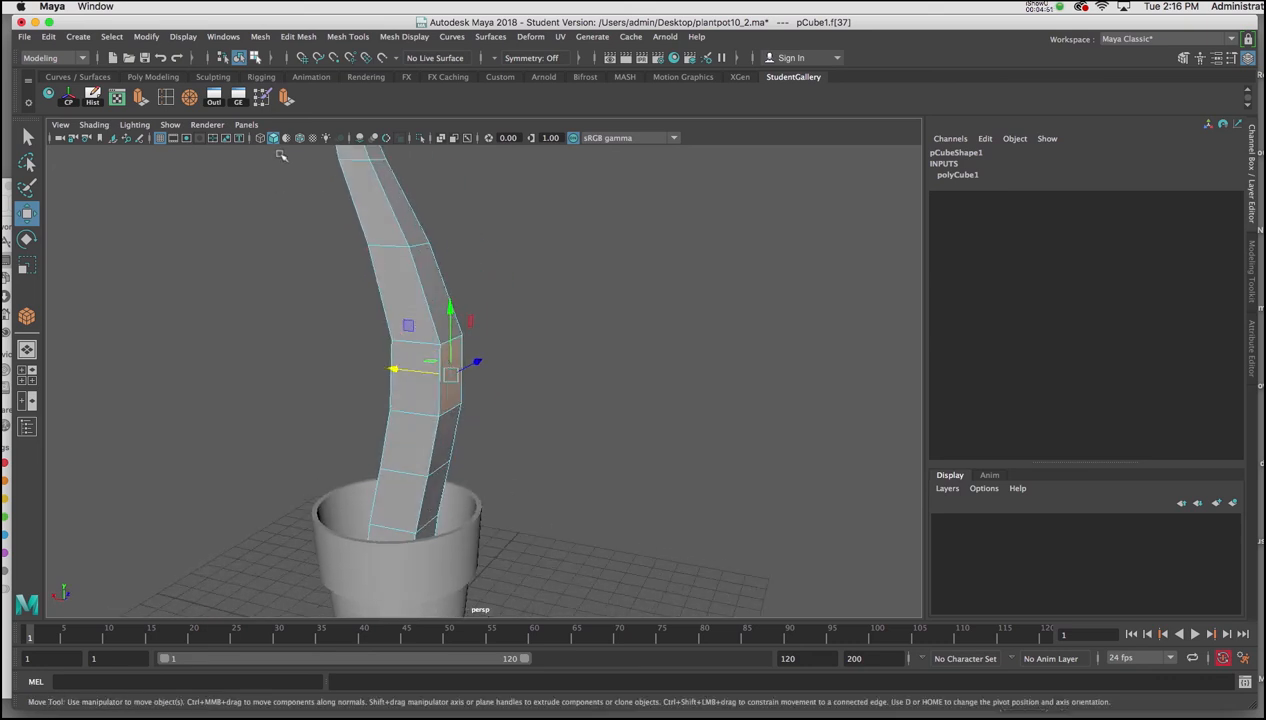
# Extrude the selected side face outward from the stem with a Local Translate Z of about 2.273.
pyautogui.click(286, 99)
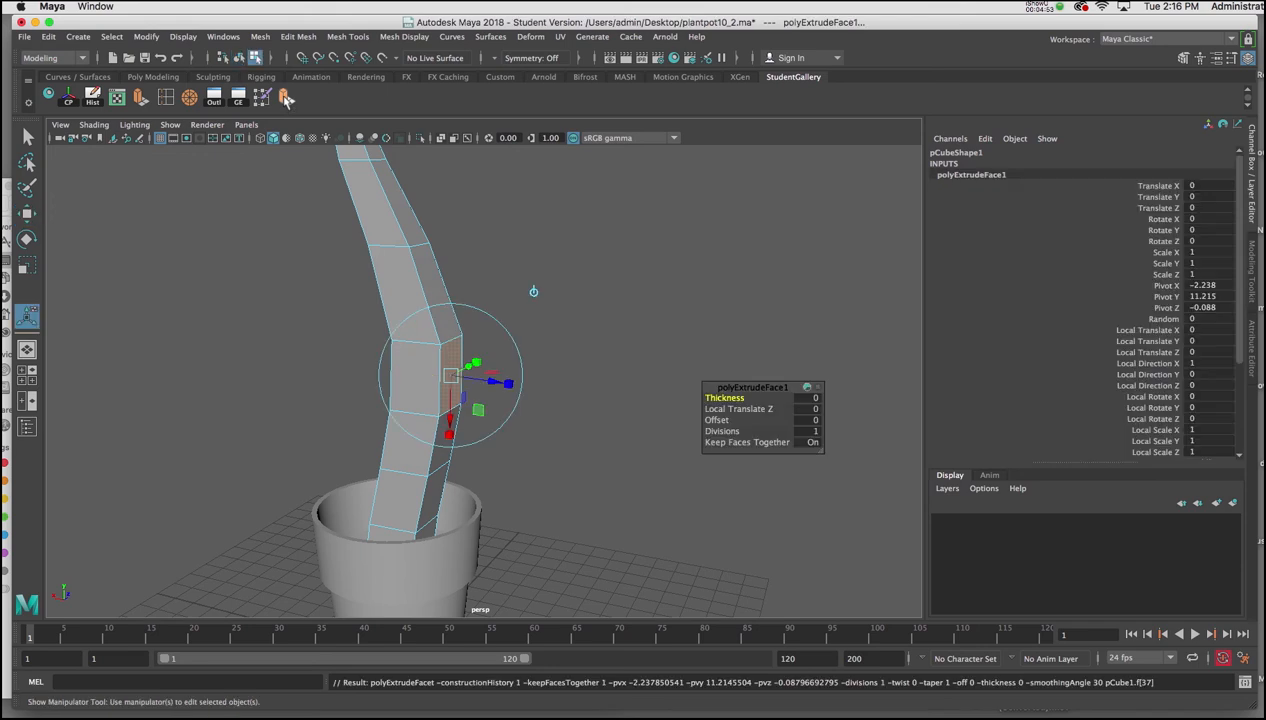
pyautogui.scroll(2, 361, 286)
pyautogui.keyDown('alt'); pyautogui.moveTo(361, 286); pyautogui.dragTo(379, 402, button='right'); pyautogui.keyUp('alt')
pyautogui.keyDown('alt'); pyautogui.moveTo(379, 402); pyautogui.dragTo(394, 390); pyautogui.keyUp('alt')
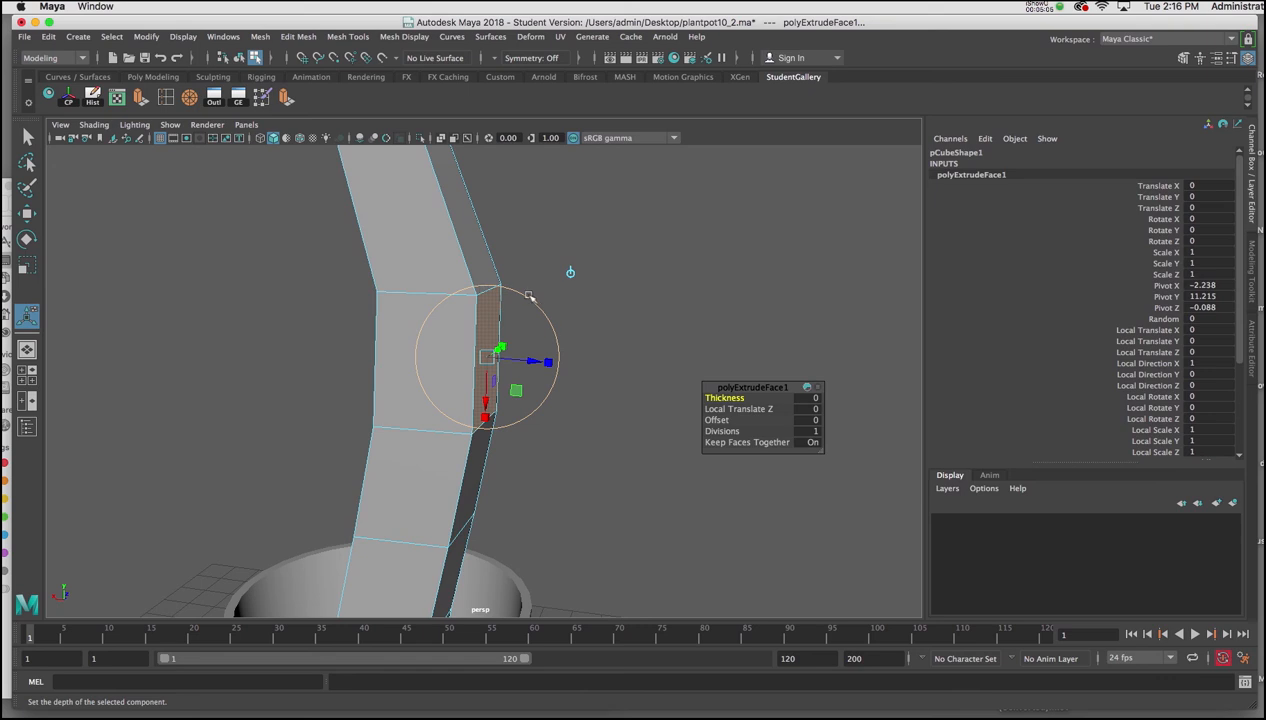
pyautogui.keyDown('alt'); pyautogui.moveTo(514, 350); pyautogui.dragTo(611, 372); pyautogui.keyUp('alt')
pyautogui.keyDown('alt'); pyautogui.moveTo(612, 372); pyautogui.dragTo(644, 390, button='middle'); pyautogui.keyUp('alt')
pyautogui.keyDown('alt'); pyautogui.moveTo(642, 389); pyautogui.dragTo(576, 346, button='right'); pyautogui.keyUp('alt')
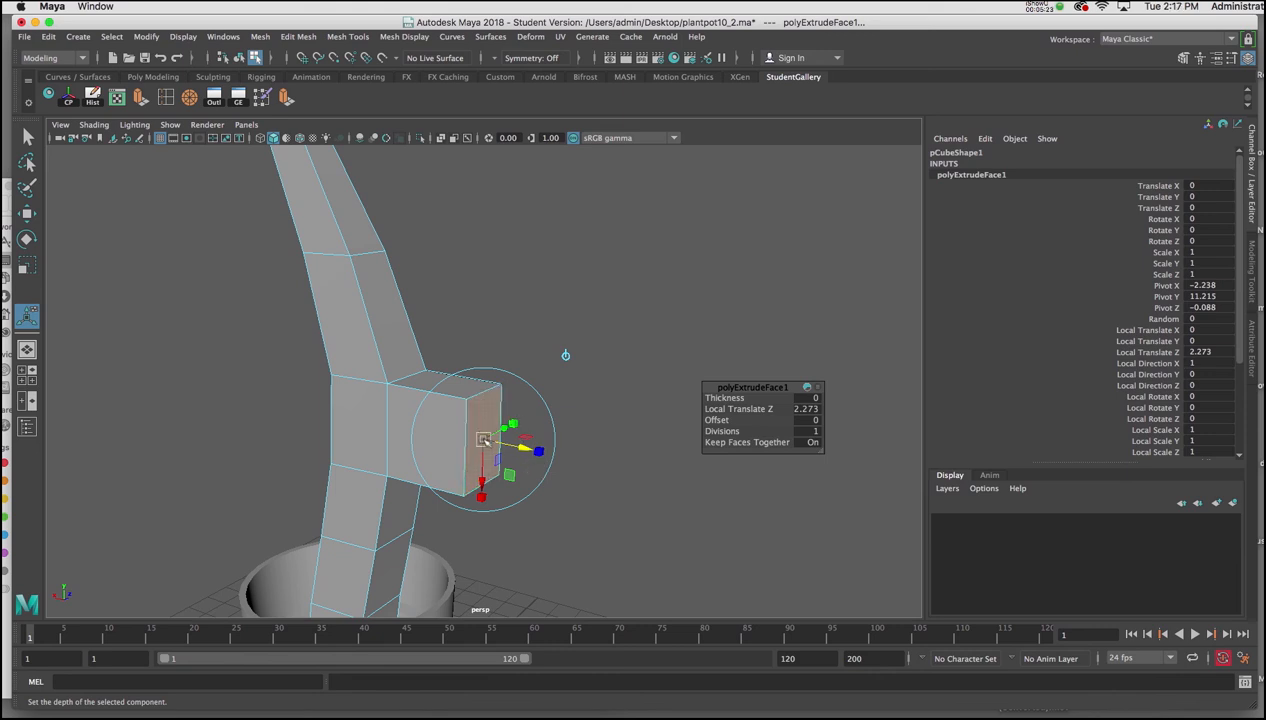
# Scale the extruded branch end to about 0.517 and raise it with a Local Translate X of about -0.945.
pyautogui.keyDown('alt'); pyautogui.moveTo(486, 410); pyautogui.dragTo(520, 531, button='right'); pyautogui.keyUp('alt')
pyautogui.keyDown('alt'); pyautogui.moveTo(520, 525); pyautogui.dragTo(541, 430, button='middle'); pyautogui.keyUp('alt')
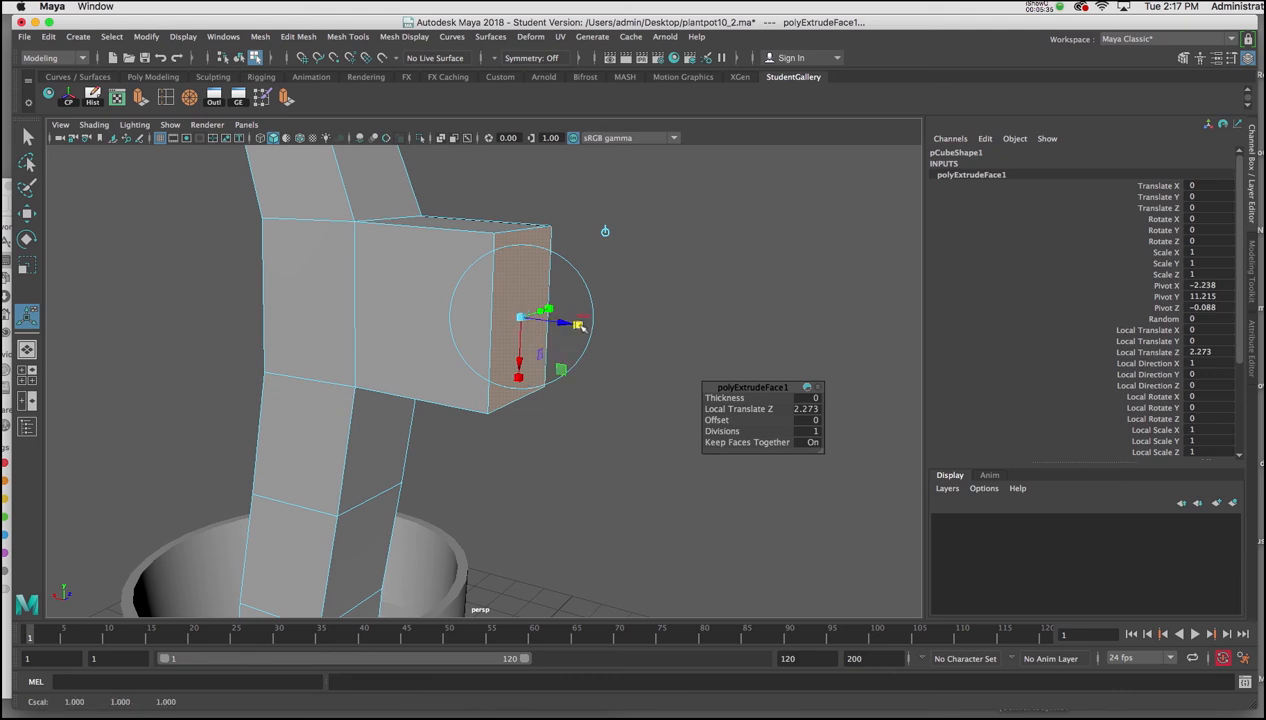
pyautogui.scroll(1, 518, 333)
pyautogui.scroll(4, 518, 333)
pyautogui.keyDown('alt'); pyautogui.moveTo(534, 365); pyautogui.dragTo(520, 412, button='middle'); pyautogui.keyUp('alt')
pyautogui.scroll(-2, 520, 412)
pyautogui.scroll(-3, 510, 405)
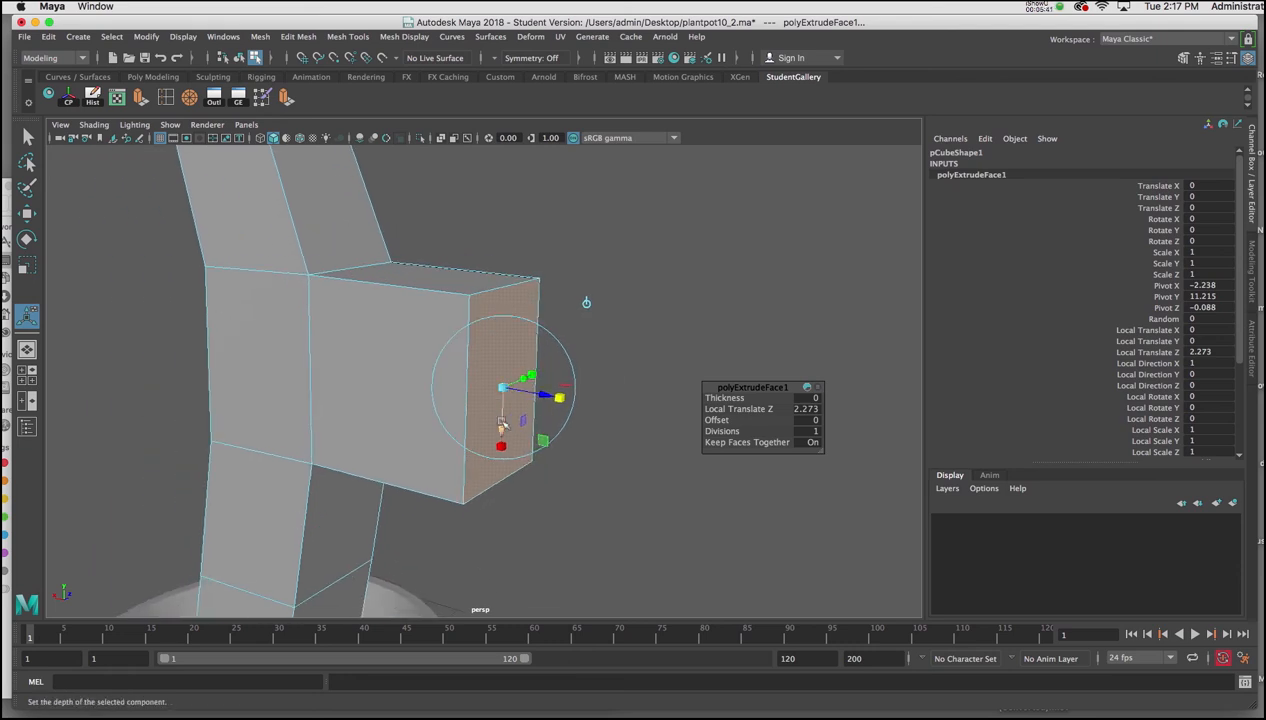
pyautogui.moveTo(502, 387); pyautogui.dragTo(400, 456)
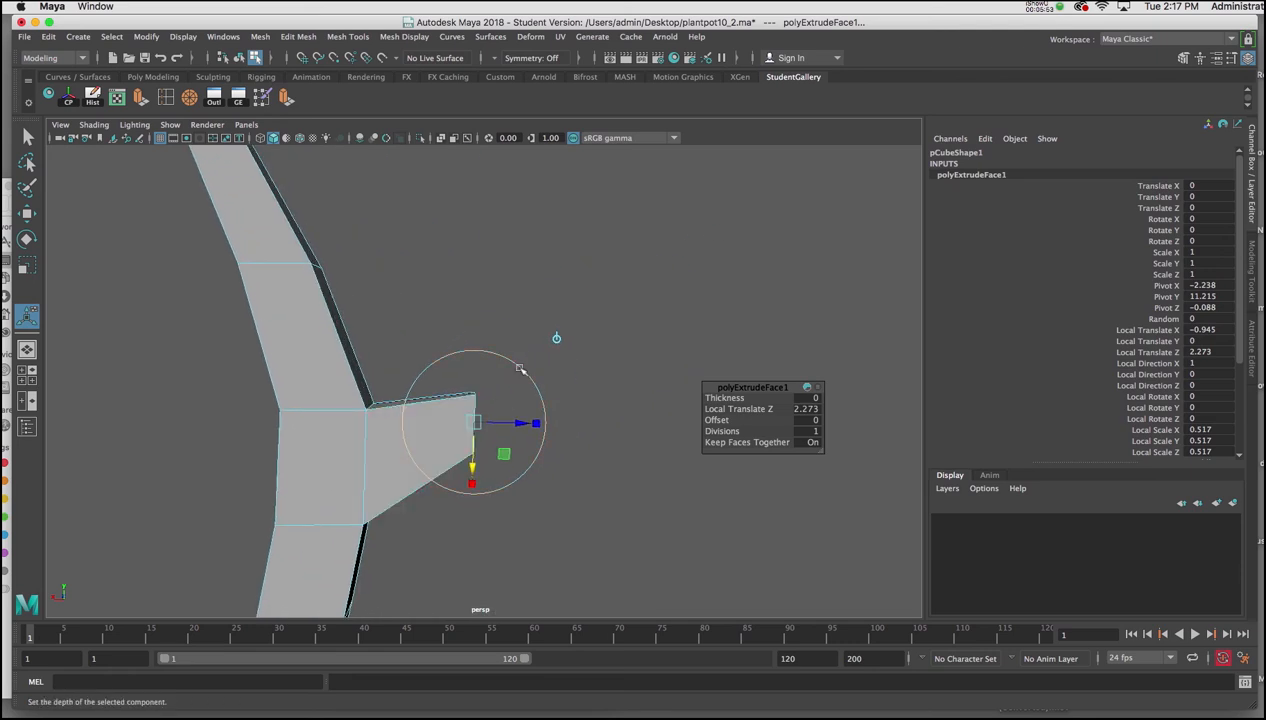
# Rotate the branch's end face about -44.5 degrees in Local Rotate Y so it faces diagonally upward.
pyautogui.click(515, 366)
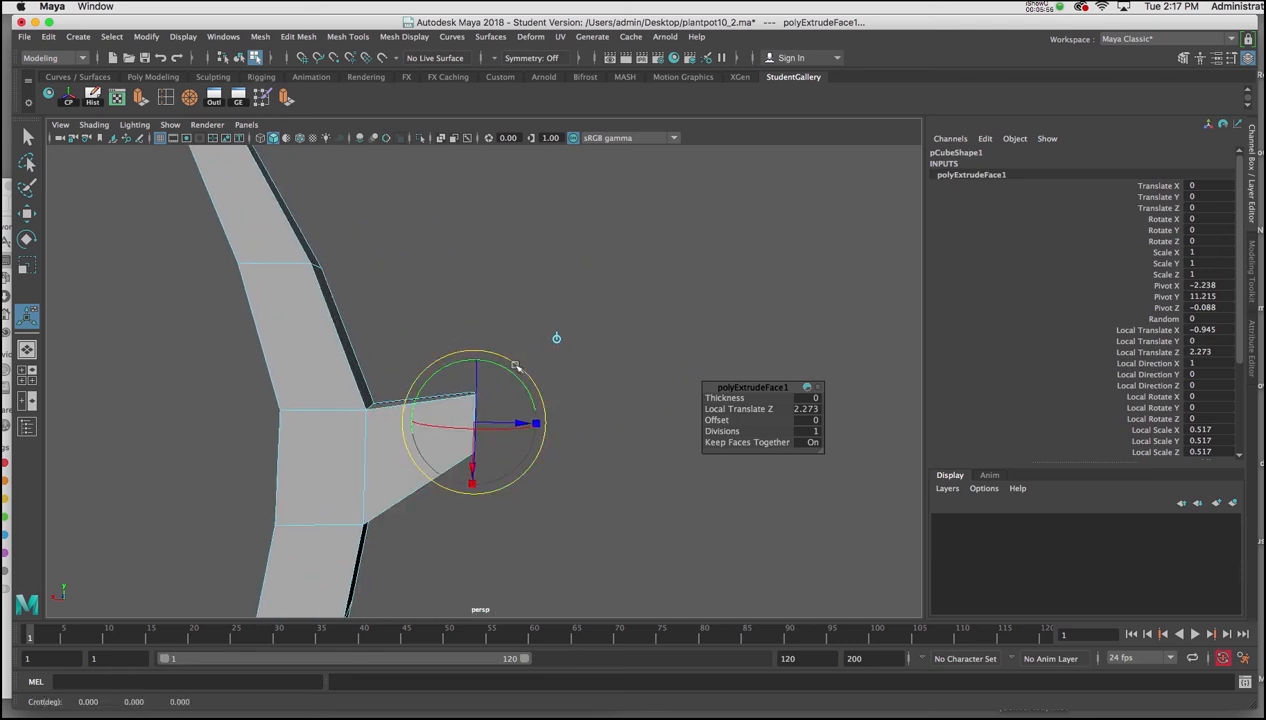
pyautogui.keyDown('alt'); pyautogui.moveTo(517, 362); pyautogui.dragTo(500, 410); pyautogui.keyUp('alt')
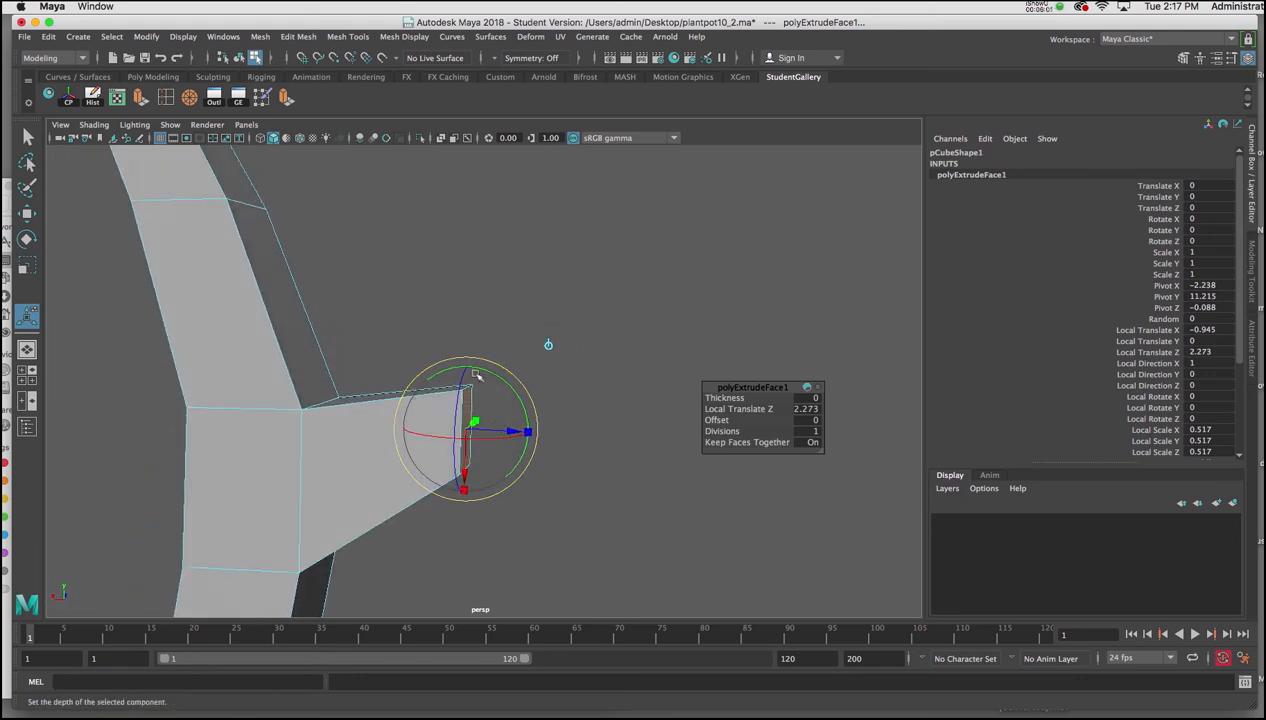
pyautogui.moveTo(498, 378); pyautogui.dragTo(452, 370)
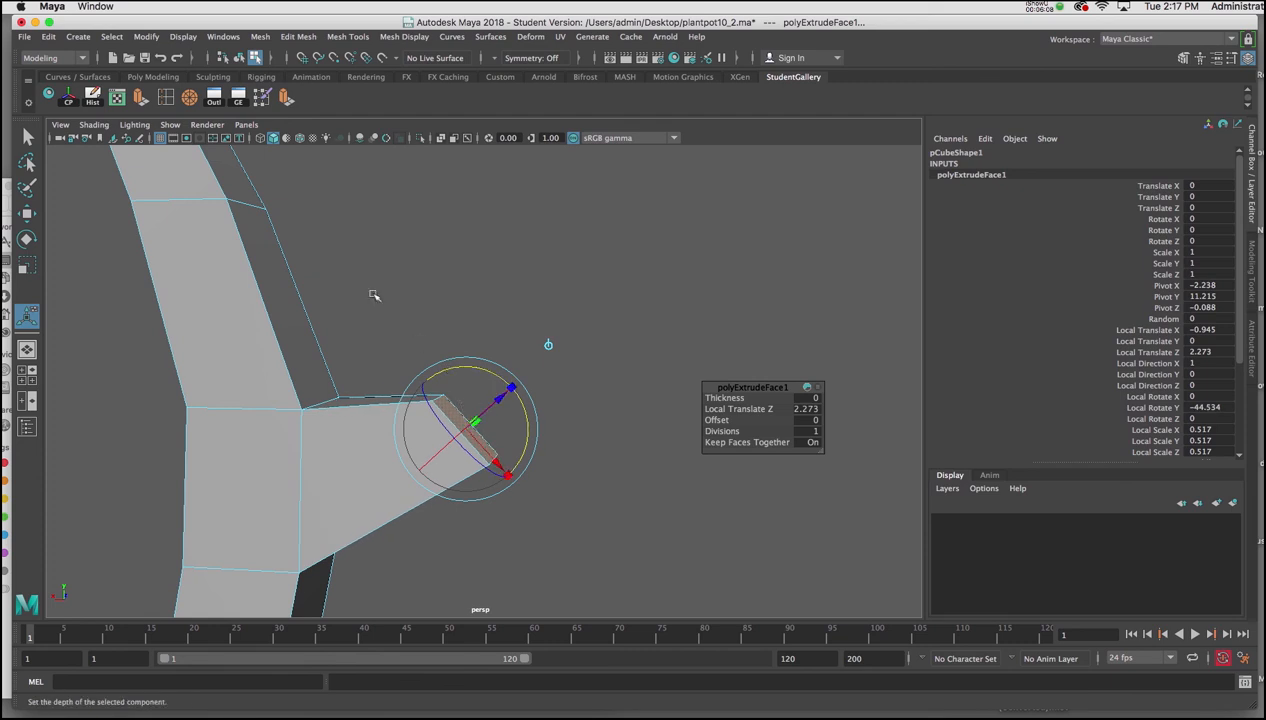
# Extrude the branch's end face again by about 3.435 in Local Translate Z and scale it to about 0.467.
pyautogui.click(285, 97)
pyautogui.moveTo(484, 399); pyautogui.dragTo(670, 240)
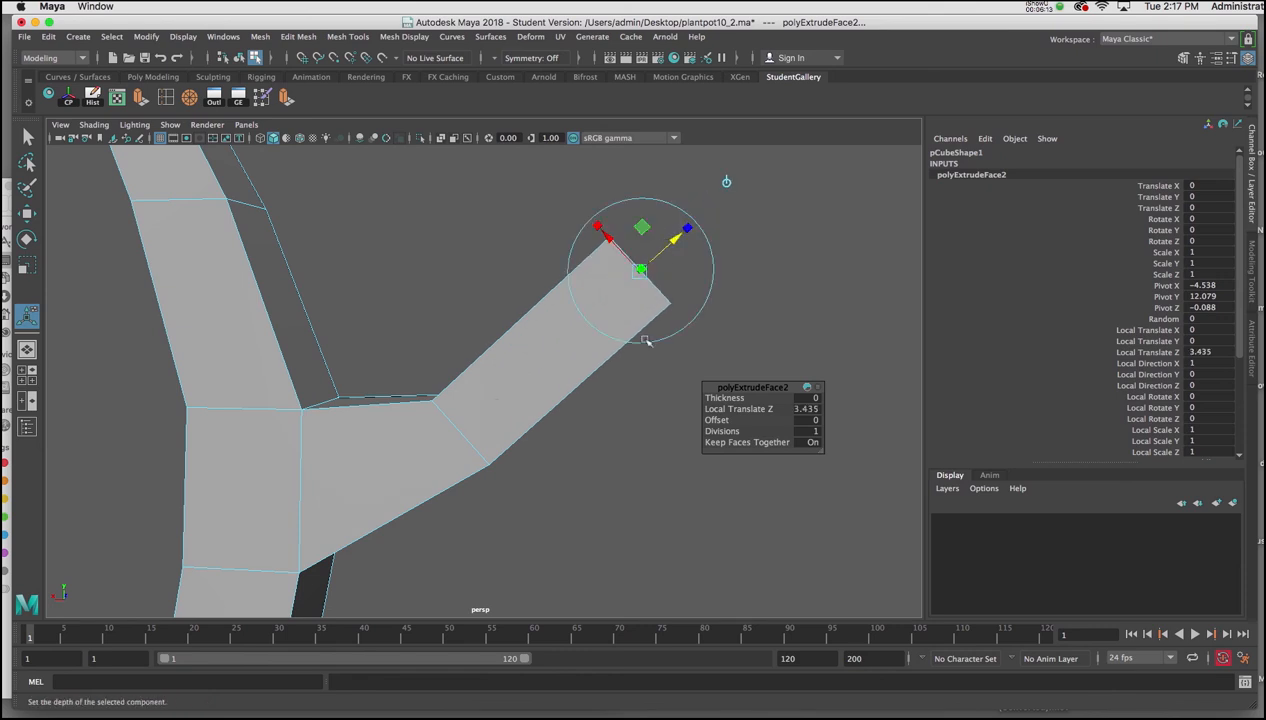
pyautogui.keyDown('alt'); pyautogui.moveTo(658, 316); pyautogui.dragTo(602, 353); pyautogui.keyUp('alt')
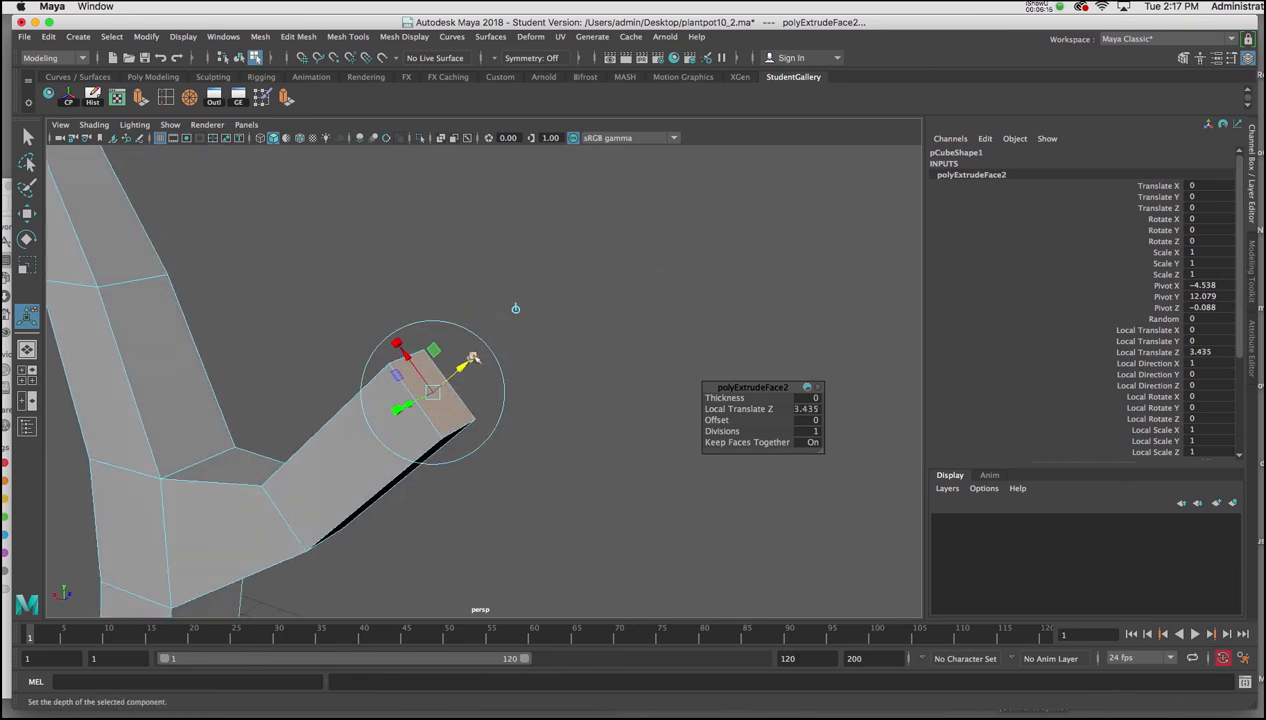
pyautogui.moveTo(432, 391); pyautogui.dragTo(399, 394)
pyautogui.keyDown('alt'); pyautogui.moveTo(398, 345); pyautogui.dragTo(334, 322, button='right'); pyautogui.keyUp('alt')
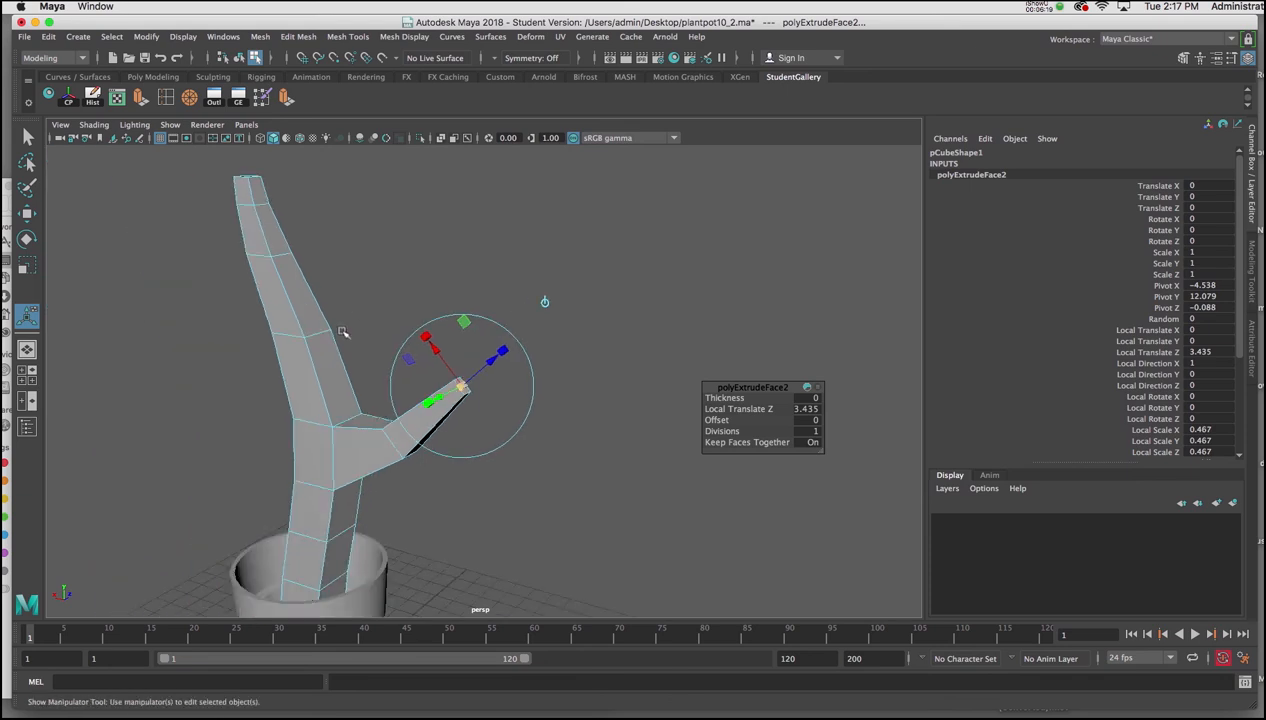
# Inspect the stem and branch in smooth mesh preview and restore the unsmoothed display.
pyautogui.keyDown('alt'); pyautogui.moveTo(346, 319); pyautogui.dragTo(391, 286, button='middle'); pyautogui.keyUp('alt')
pyautogui.keyDown('alt'); pyautogui.moveTo(391, 286); pyautogui.dragTo(409, 438); pyautogui.keyUp('alt')
pyautogui.press('3')
pyautogui.press('1')
pyautogui.keyDown('alt'); pyautogui.moveTo(410, 438); pyautogui.dragTo(417, 426, button='right'); pyautogui.keyUp('alt')
pyautogui.keyDown('alt'); pyautogui.moveTo(417, 426); pyautogui.dragTo(426, 385); pyautogui.keyUp('alt')
pyautogui.keyDown('alt'); pyautogui.moveTo(426, 385); pyautogui.dragTo(367, 352, button='right'); pyautogui.keyUp('alt')
pyautogui.keyDown('alt'); pyautogui.moveTo(411, 424); pyautogui.dragTo(424, 431); pyautogui.keyUp('alt')
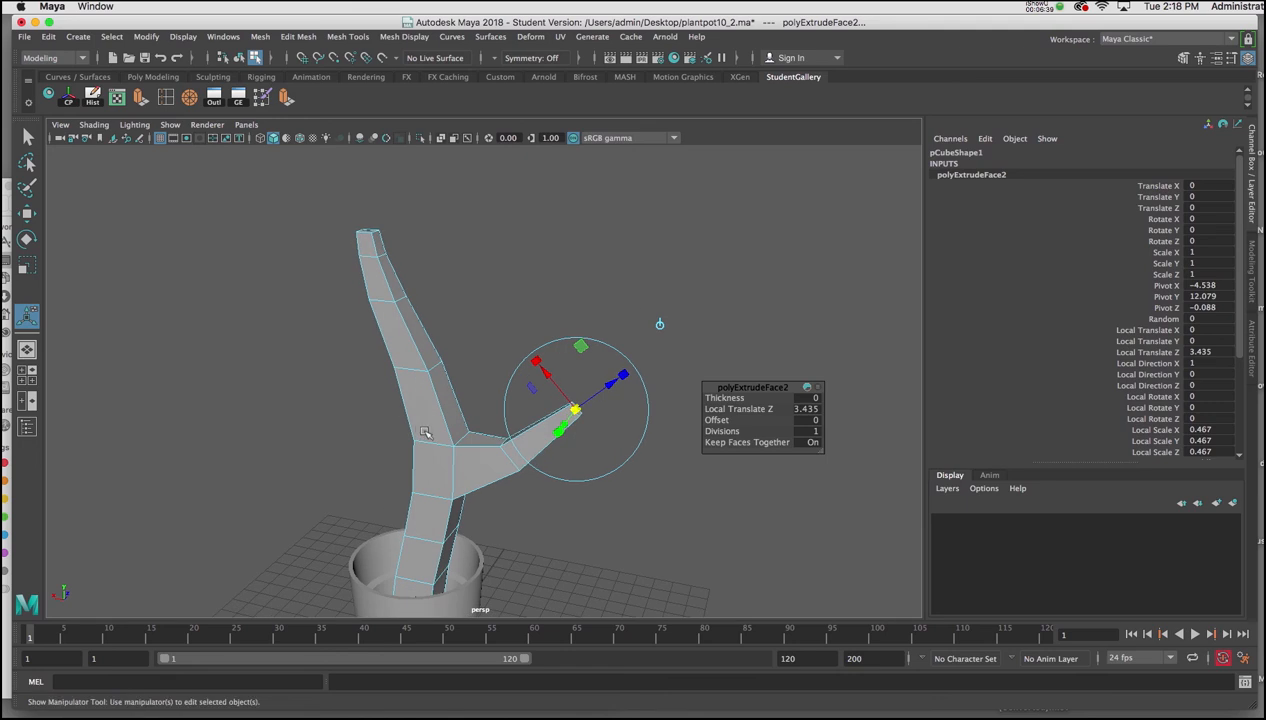
# Extrude the branch tip once more by about 3.405 in Local Translate Z and scale its end face down.
pyautogui.hotkey('ctrl', 'e')
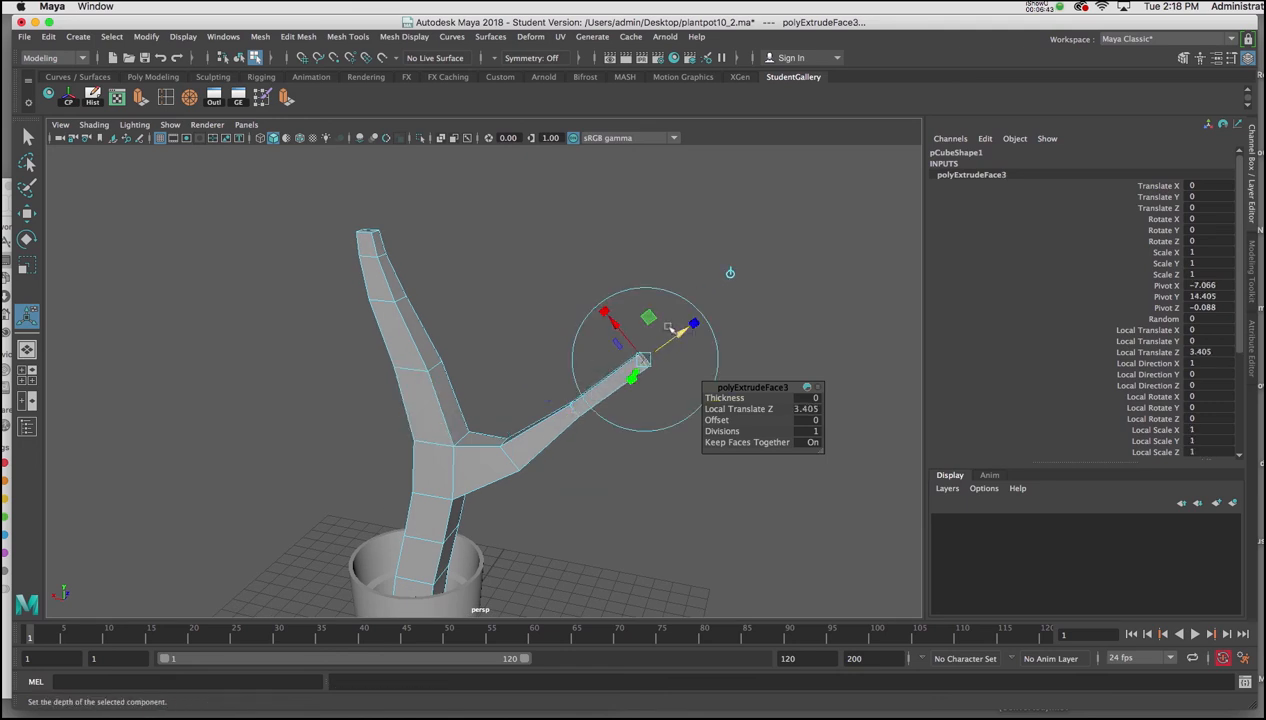
pyautogui.moveTo(681, 319); pyautogui.dragTo(694, 322)
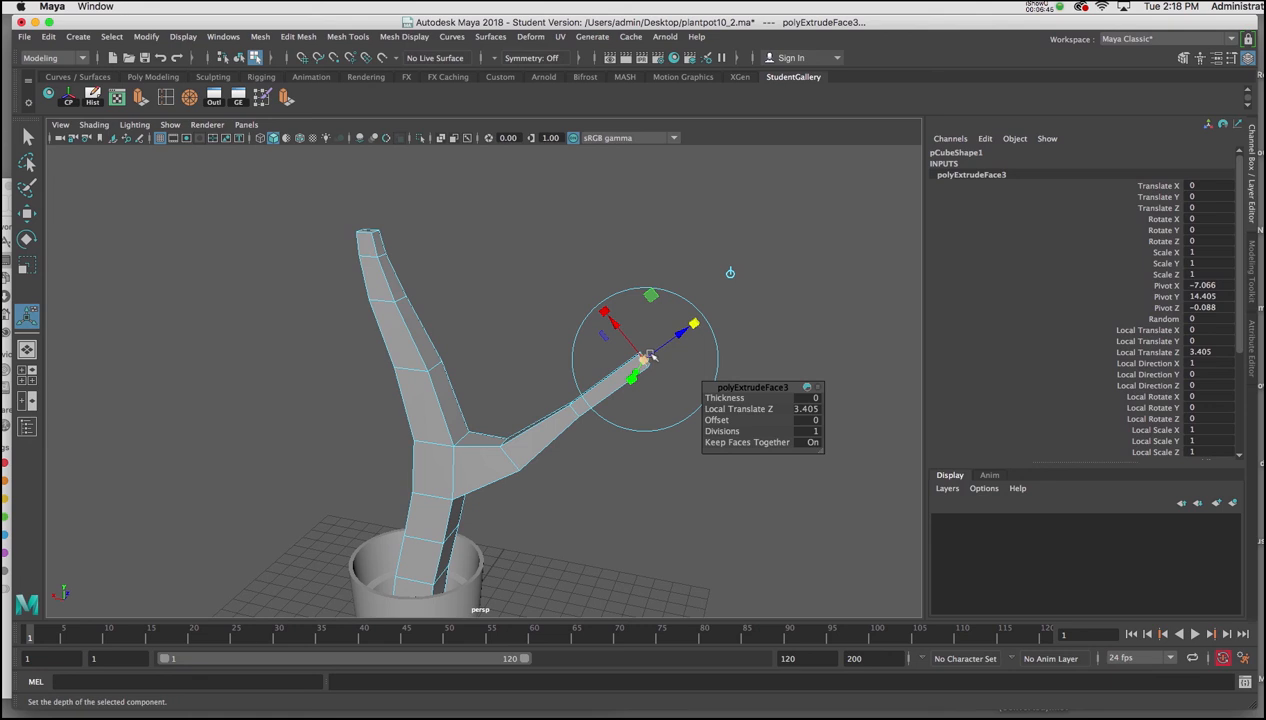
pyautogui.moveTo(641, 359)
pyautogui.mouseDown()
pyautogui.moveTo(612, 362)
pyautogui.moveTo(622, 355)
pyautogui.mouseUp()
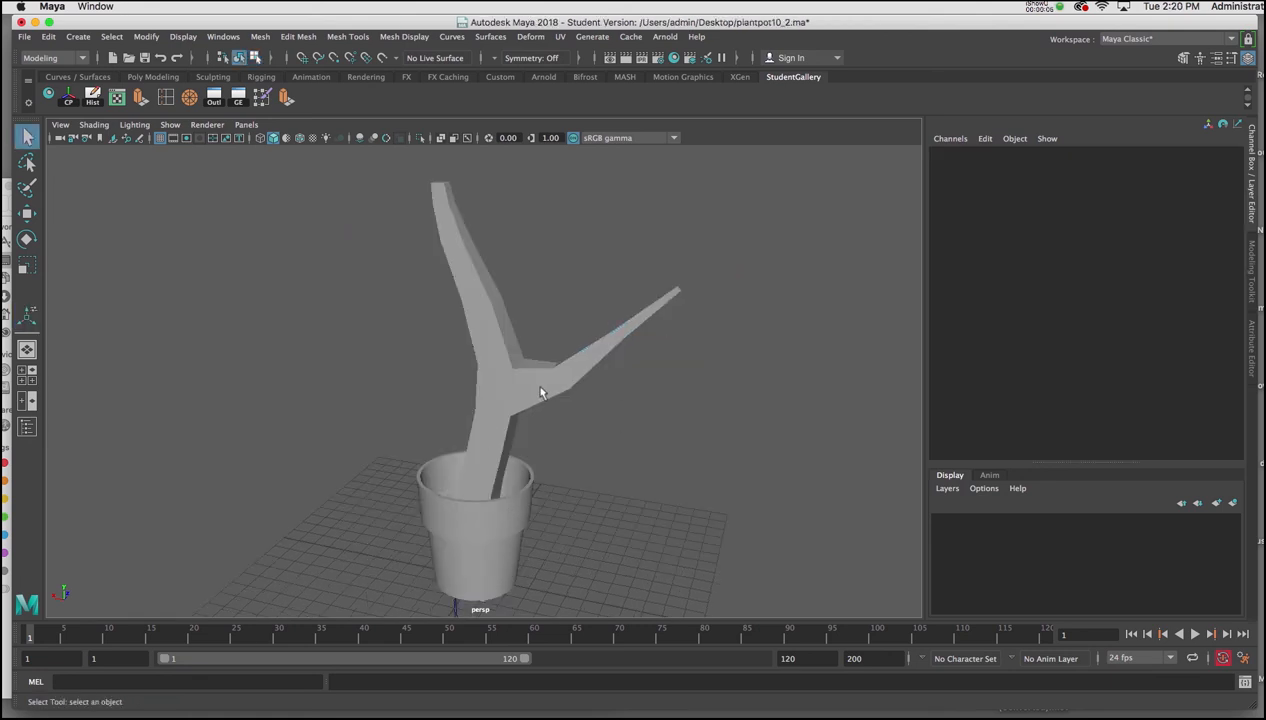
# Draw a NURBS plane about 6 by 10 grid units beside the pot in the top view, with shaded display on.
pyautogui.press('space')
pyautogui.press('space')
pyautogui.scroll(-5, 552, 435)
pyautogui.press('space')
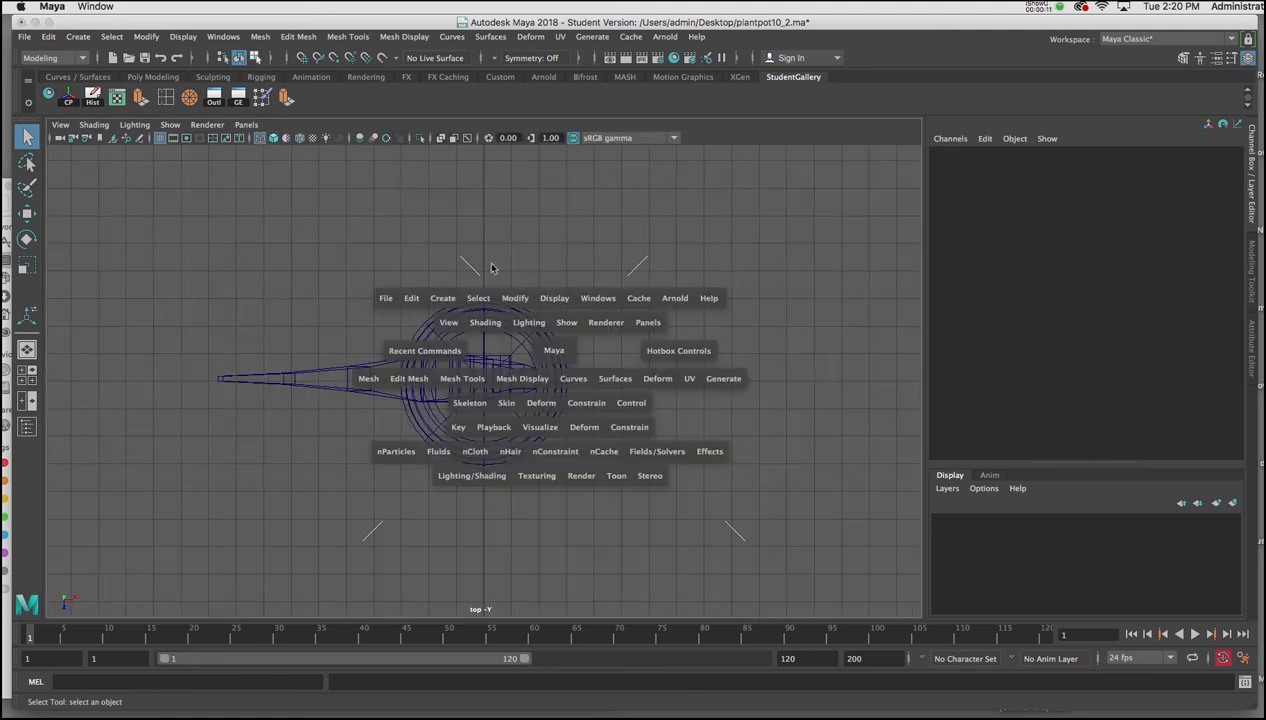
pyautogui.click(444, 298)
pyautogui.moveTo(472, 336)
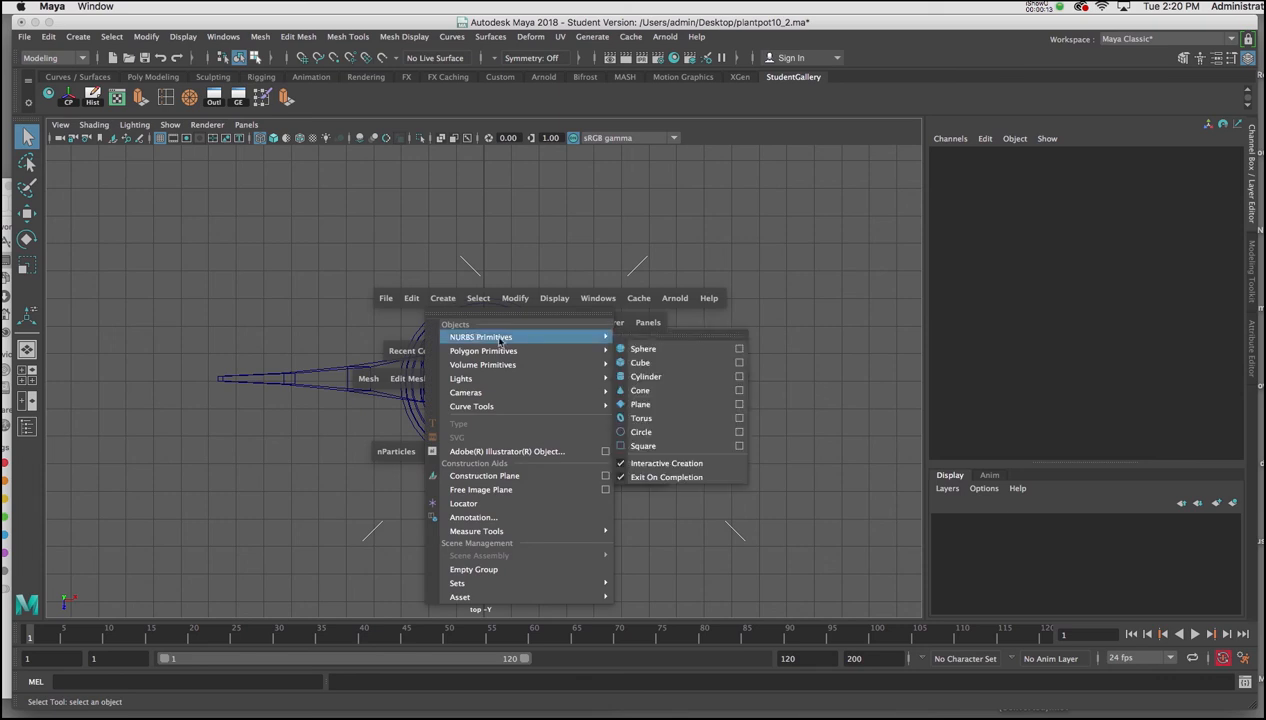
pyautogui.click(640, 404)
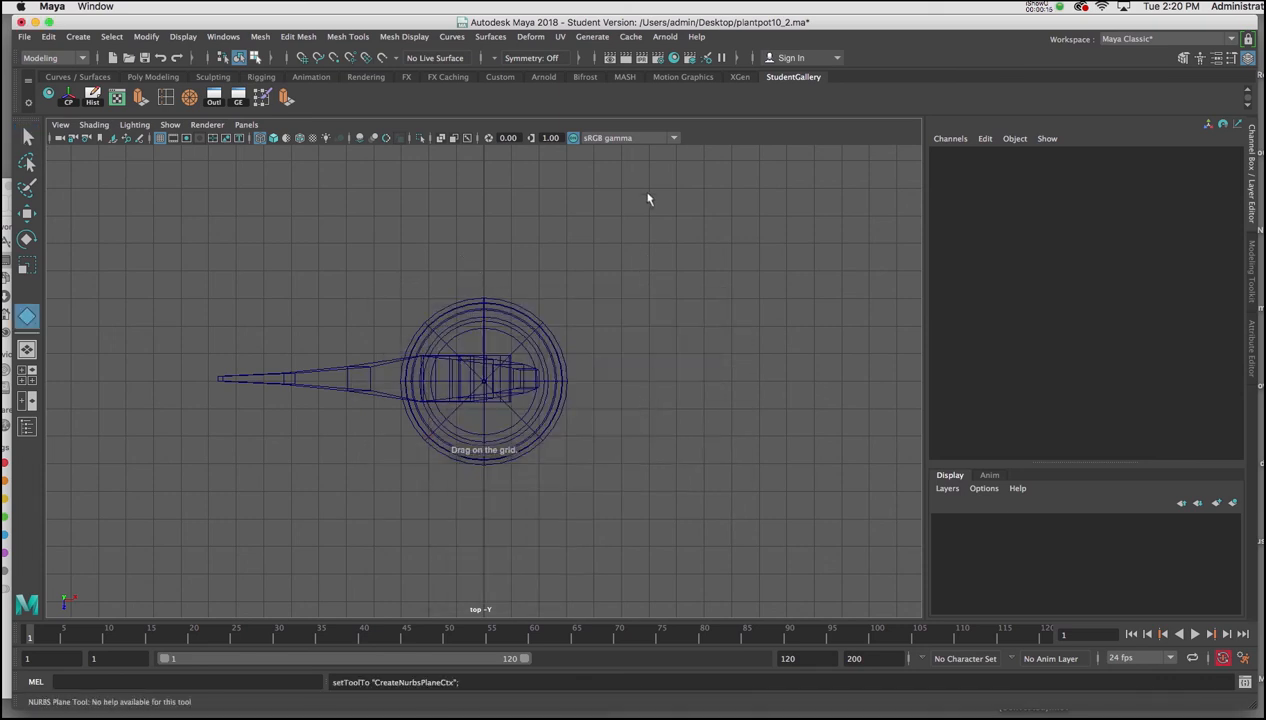
pyautogui.moveTo(662, 236); pyautogui.dragTo(811, 472)
pyautogui.press('5')
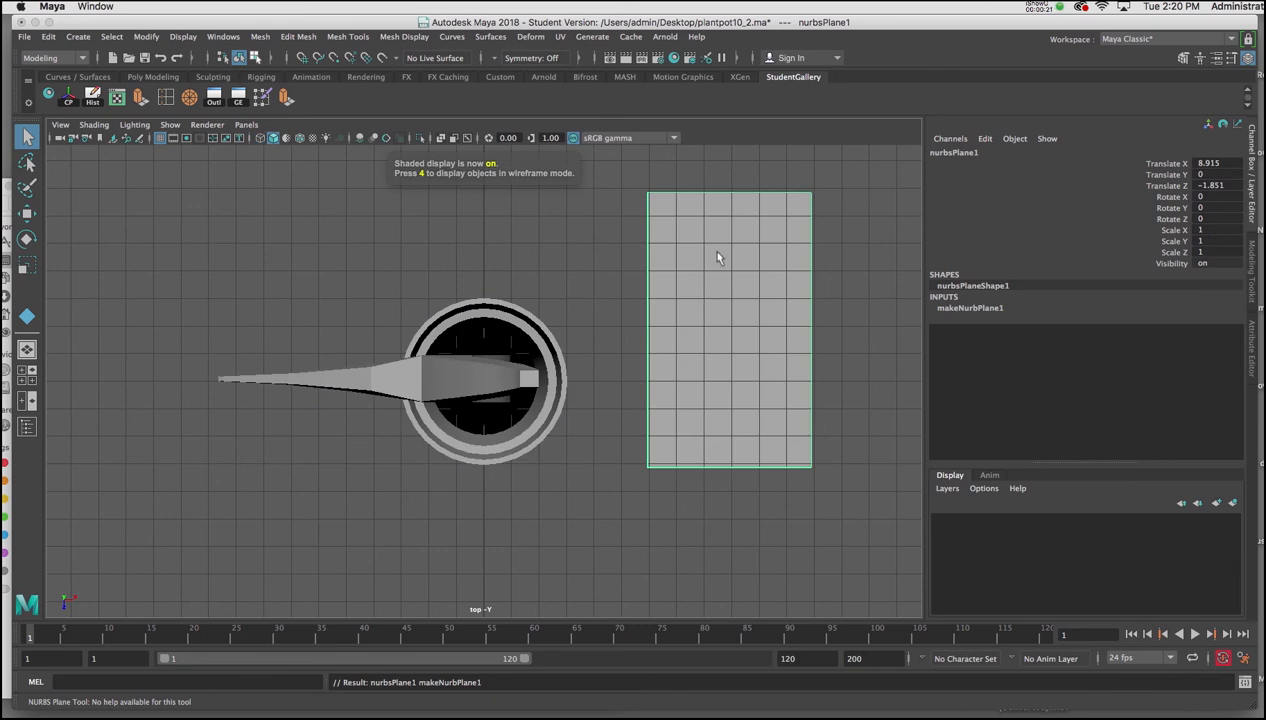
pyautogui.press('q')
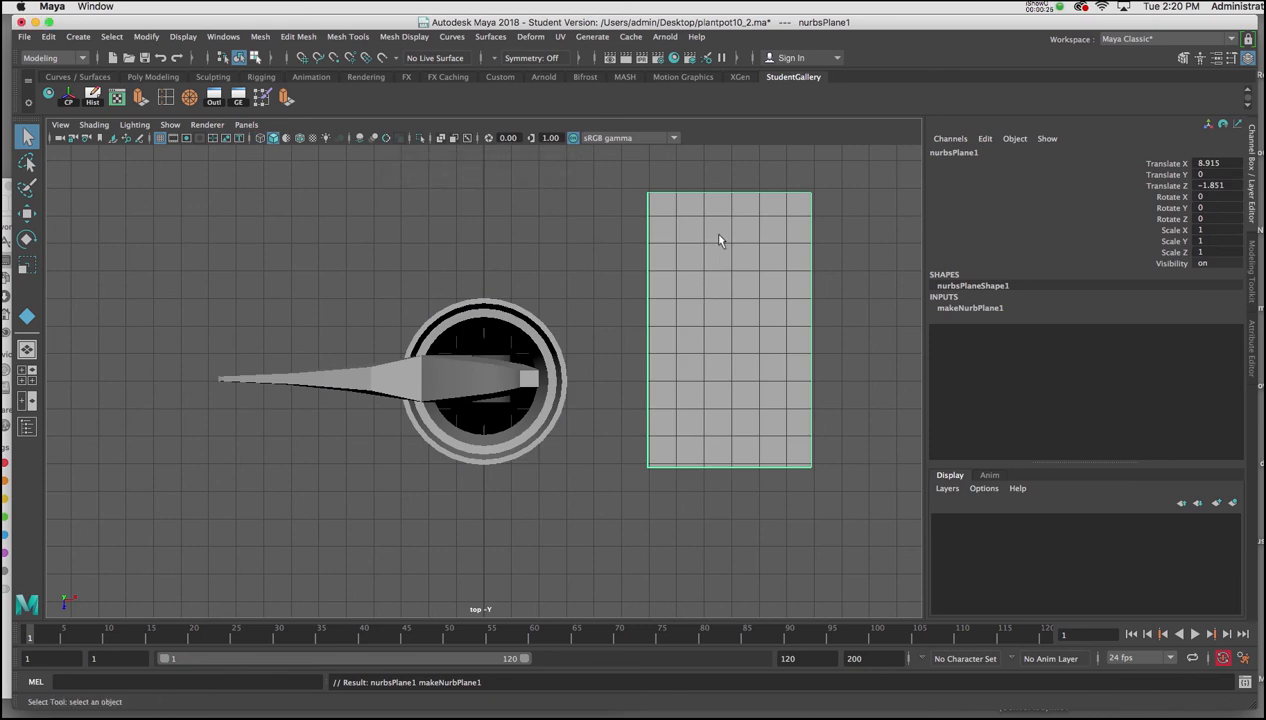
# Assign a new Arnold aiStandardSurface material to the NURBS plane.
pyautogui.rightClick(719, 237)
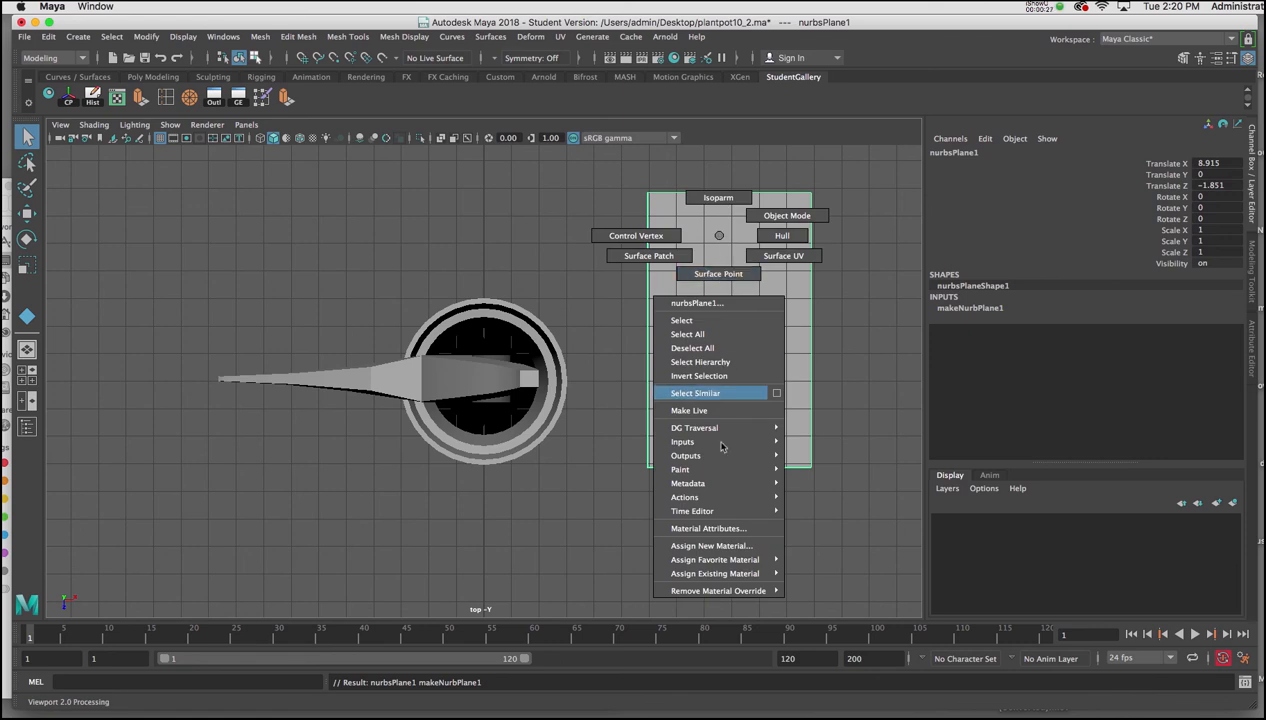
pyautogui.click(715, 545)
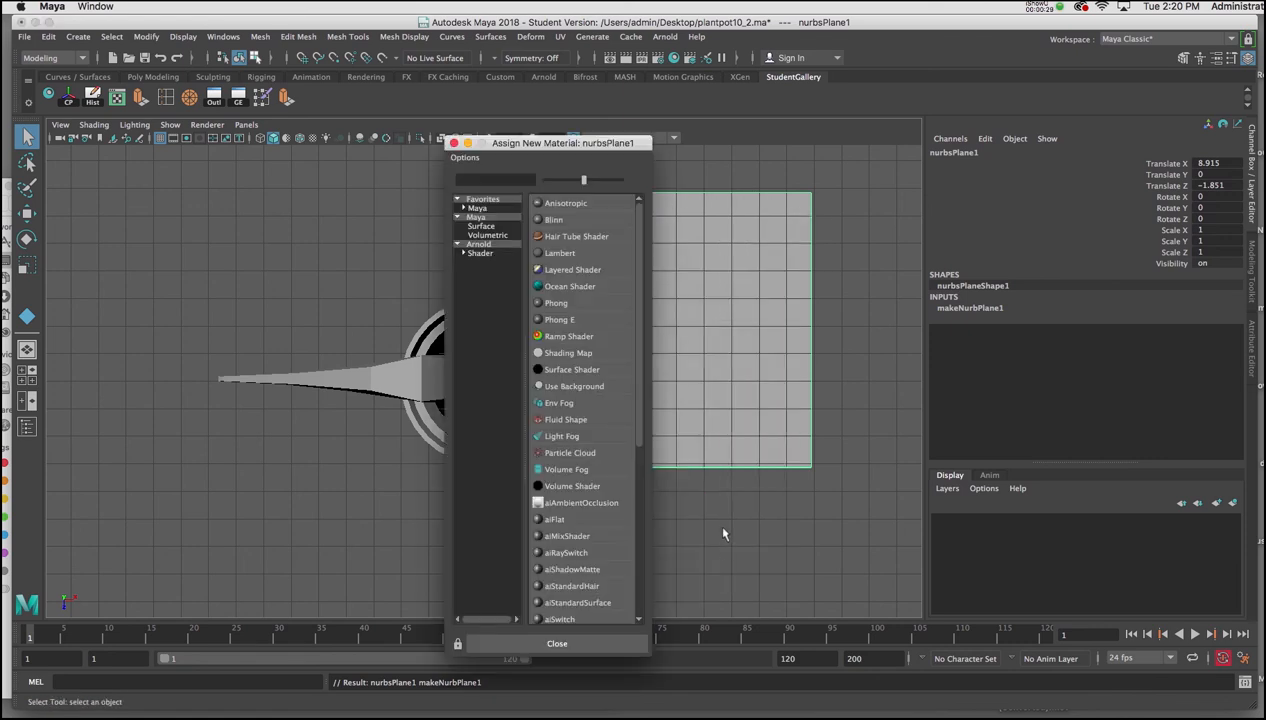
pyautogui.click(479, 245)
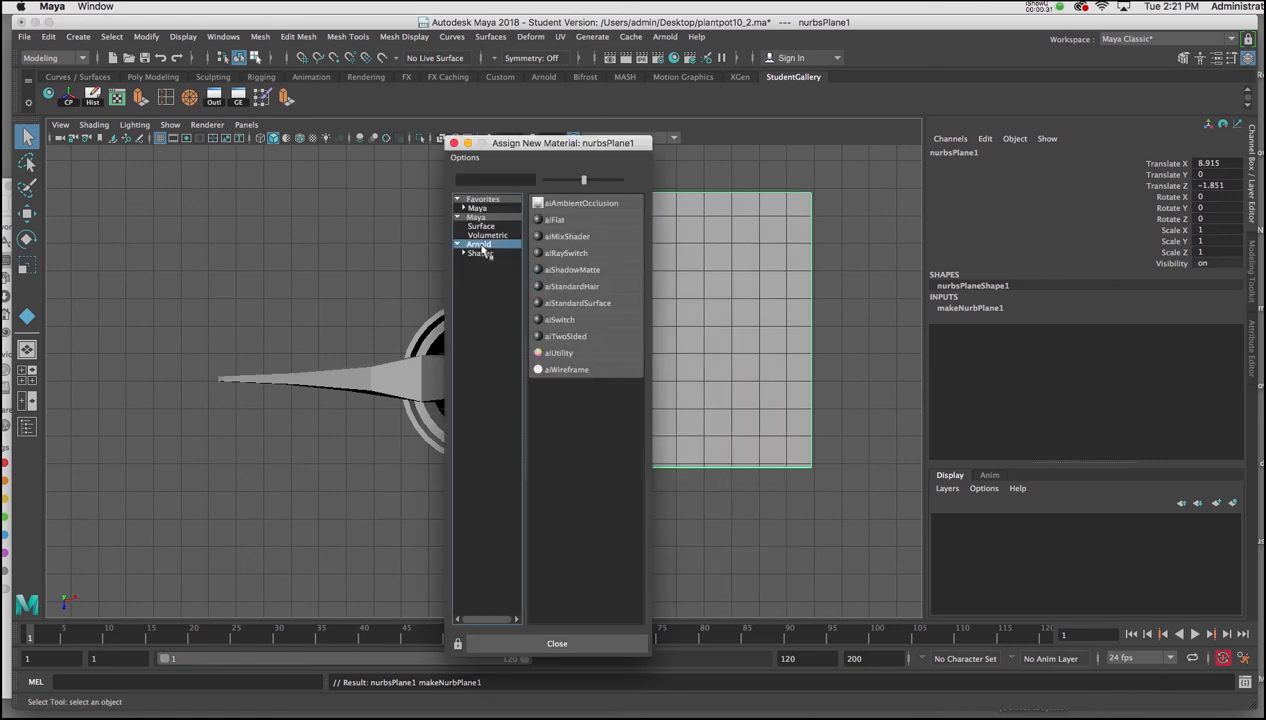
pyautogui.click(571, 304)
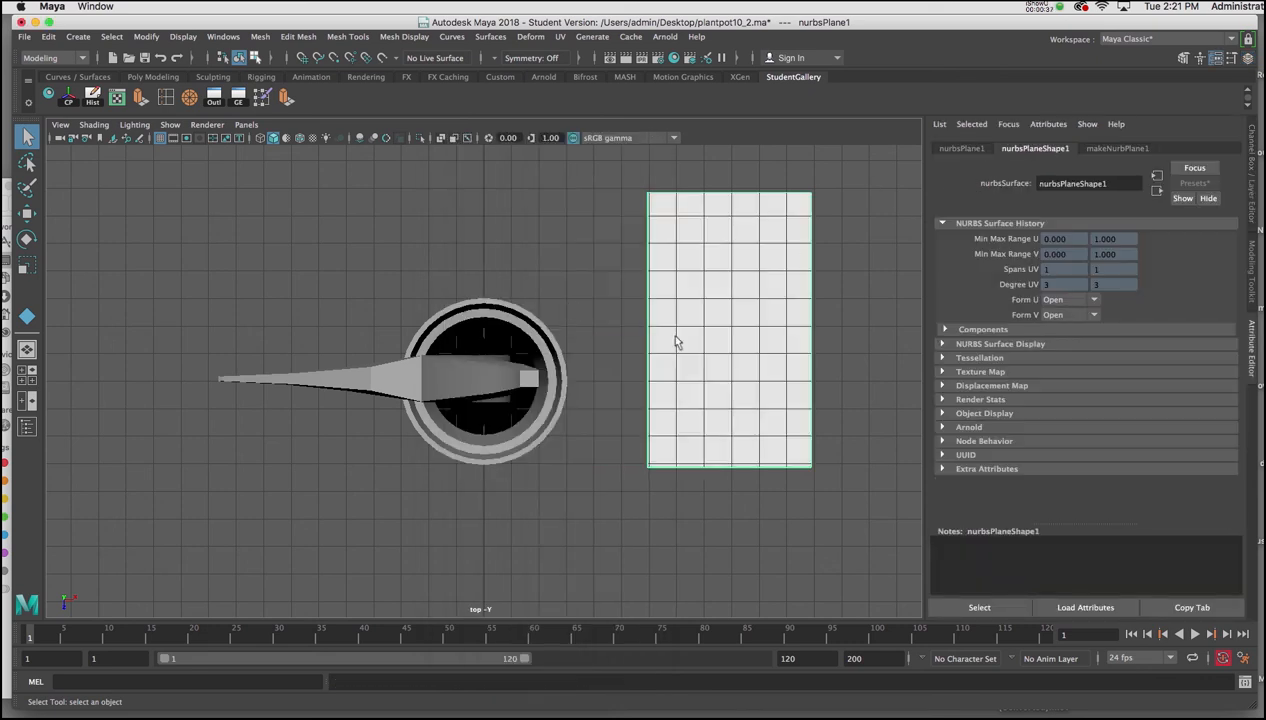
# Open the plane's material attributes and rename the material as leaf.
pyautogui.moveTo(751, 256); pyautogui.dragTo(752, 546, button='right')
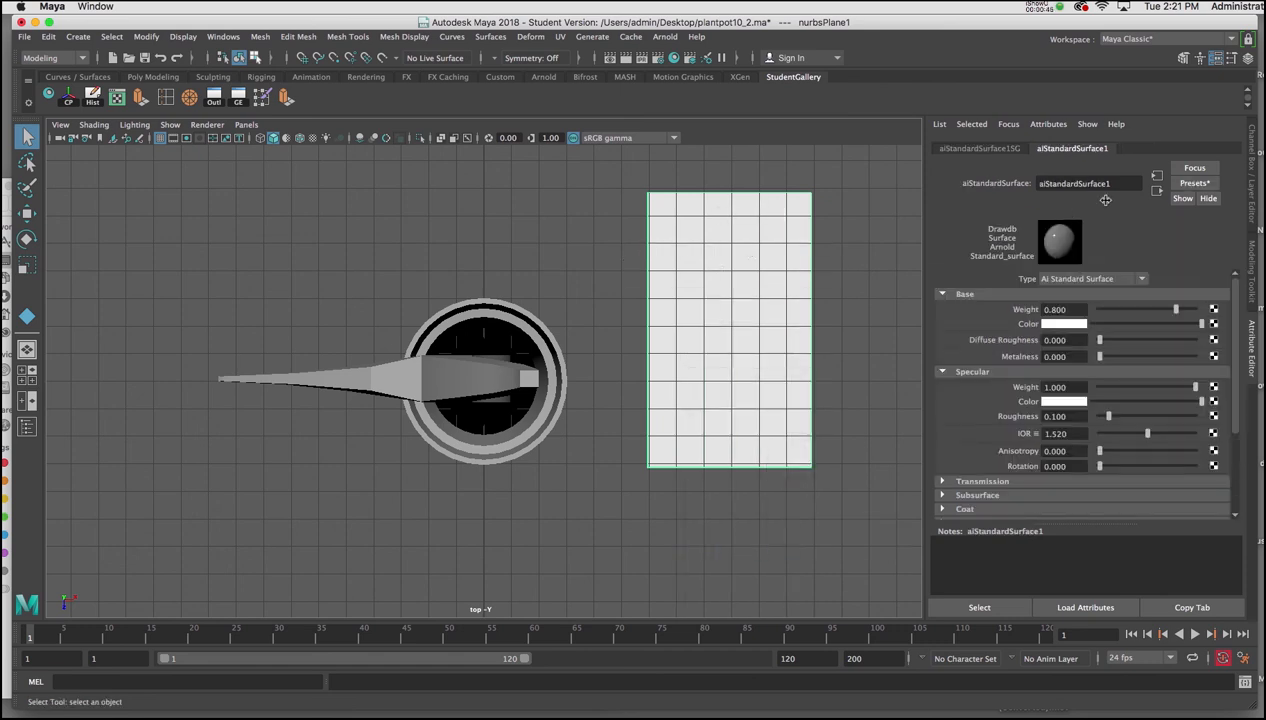
pyautogui.moveTo(1114, 184); pyautogui.dragTo(997, 185)
pyautogui.write('leaf')
pyautogui.press('Return')
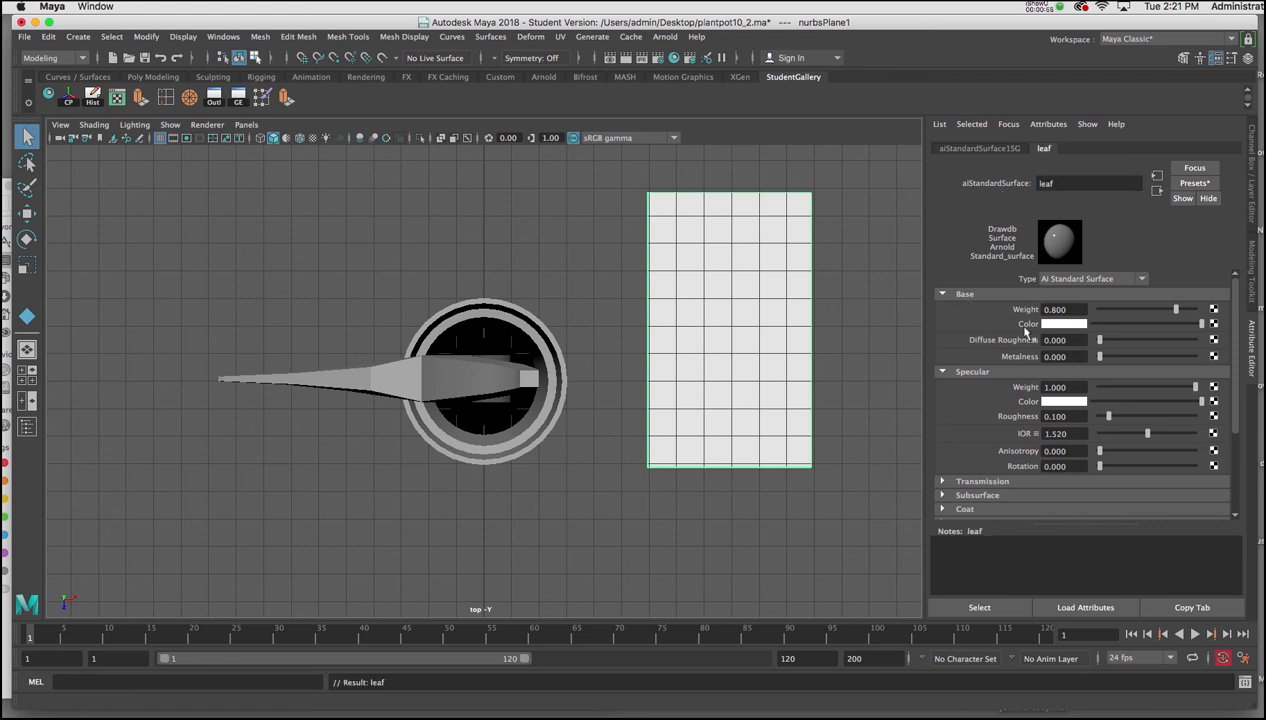
# Connect a file texture using leaf.png from the Desktop to the leaf material's base color and display the texture on the plane.
pyautogui.click(1213, 324)
pyautogui.click(845, 228)
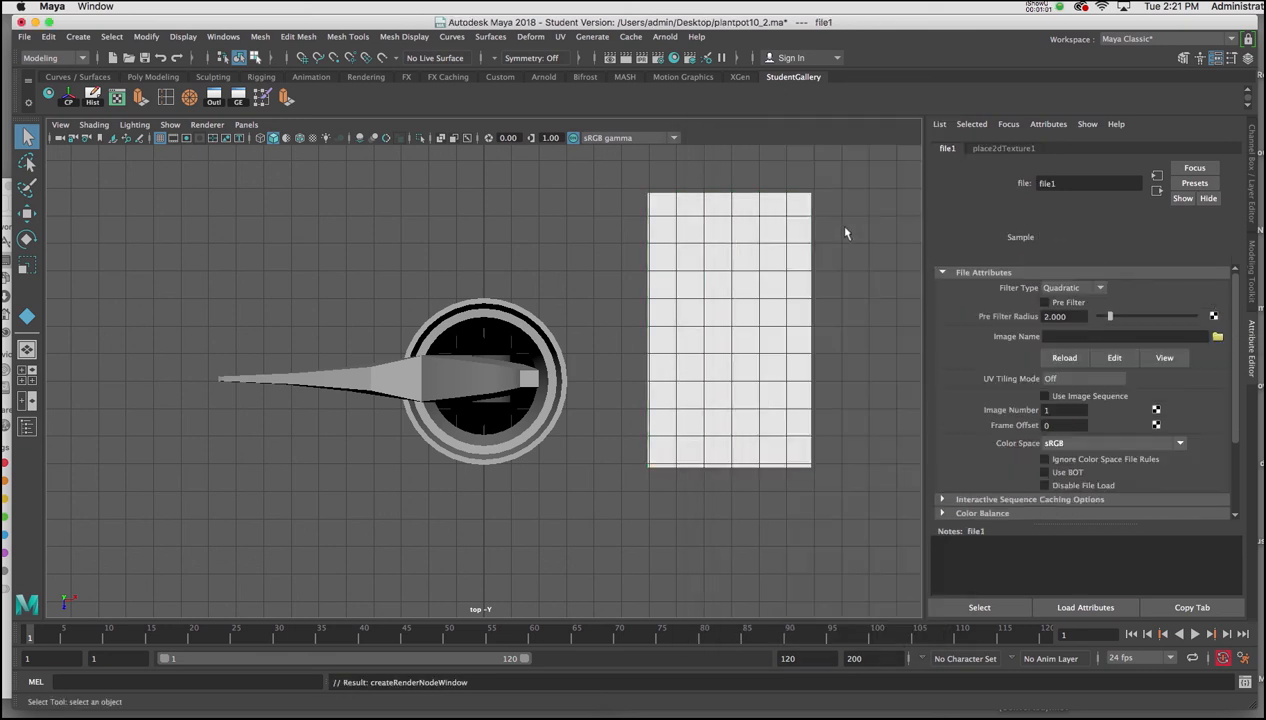
pyautogui.click(1217, 338)
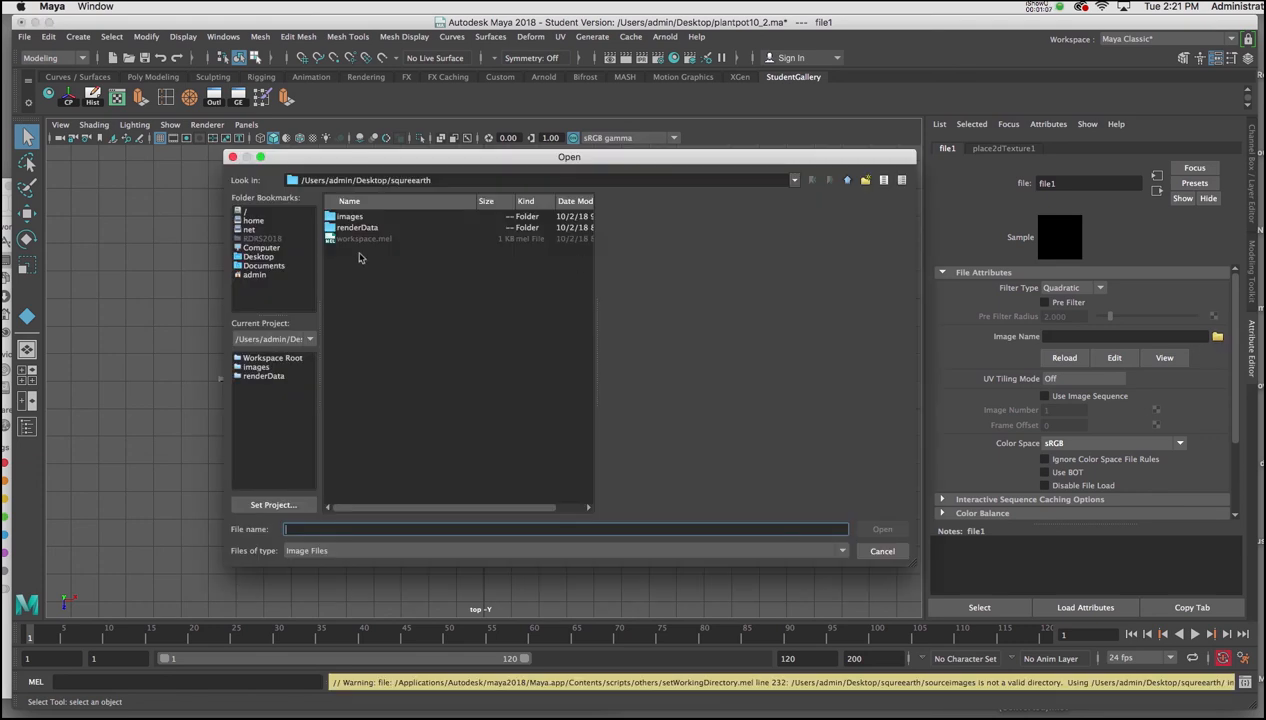
pyautogui.click(279, 258)
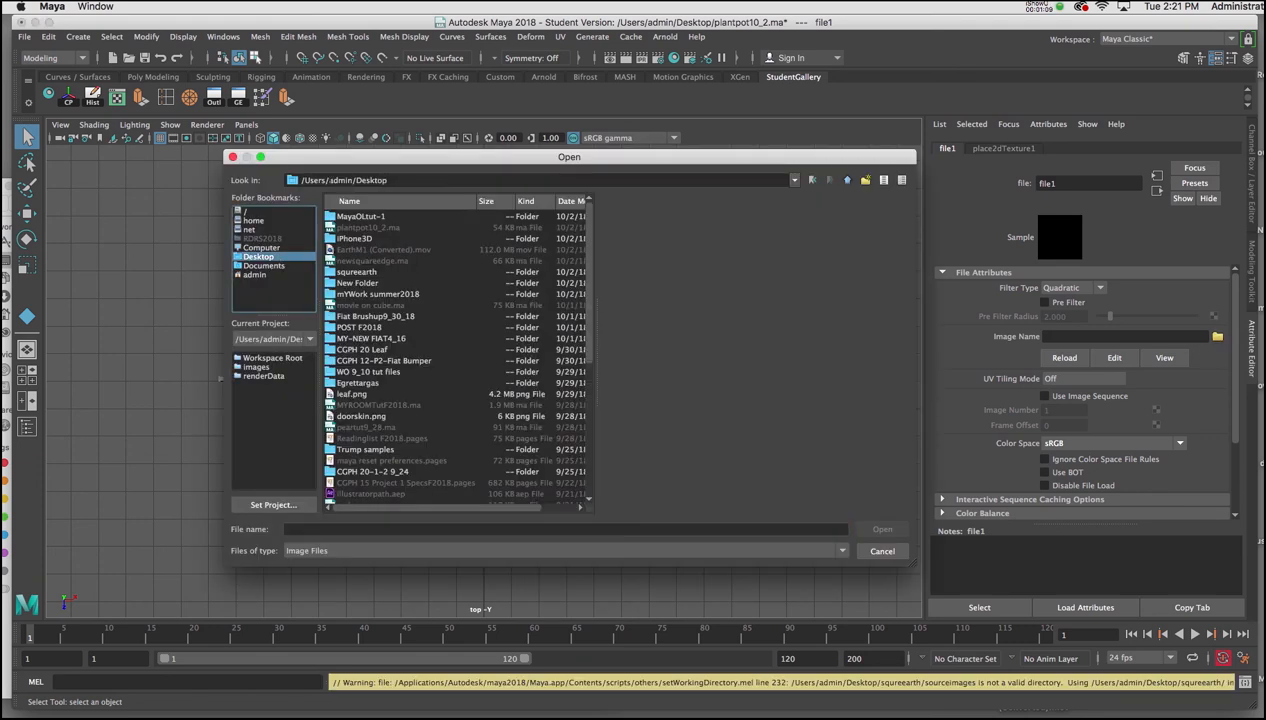
pyautogui.moveTo(418, 165); pyautogui.dragTo(523, 153)
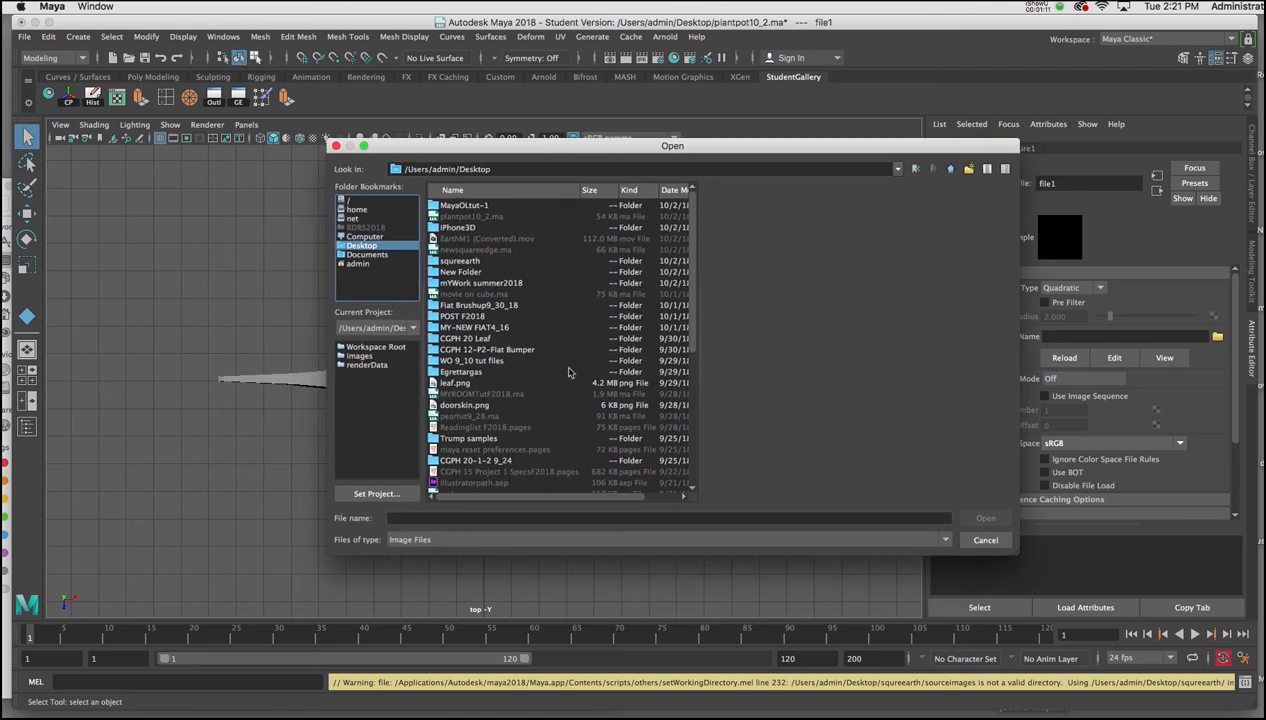
pyautogui.click(450, 383)
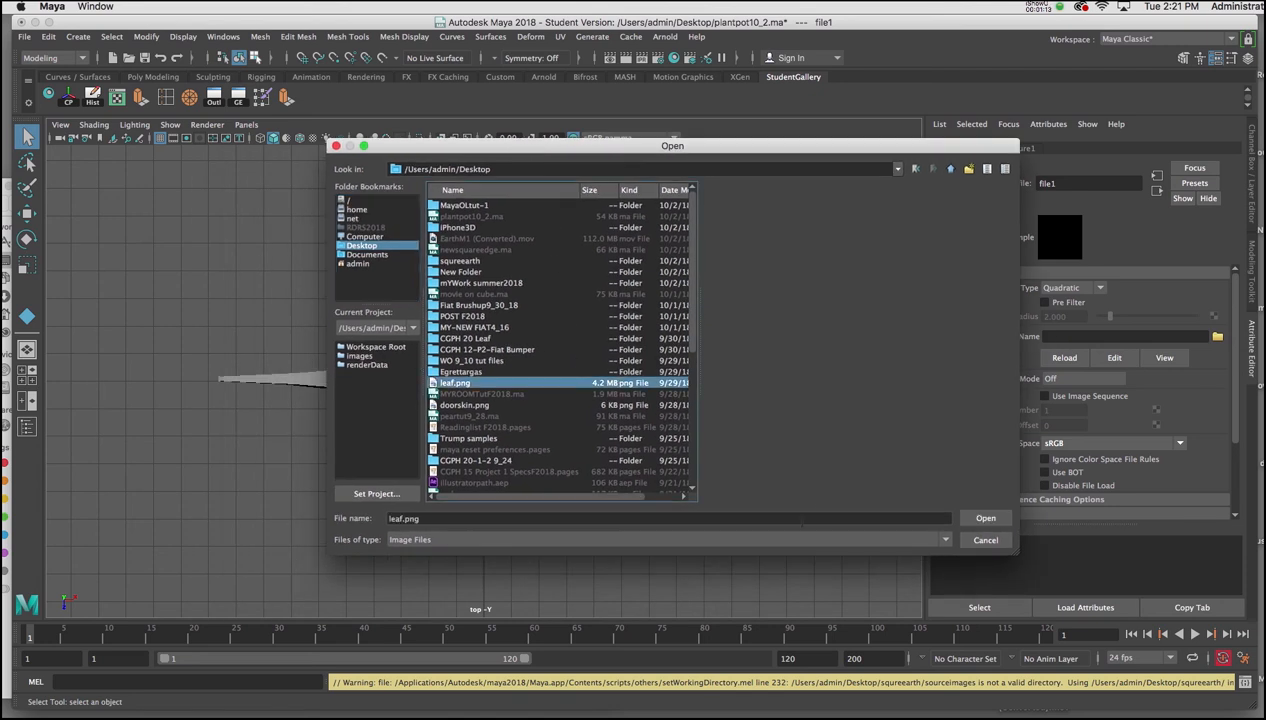
pyautogui.click(982, 519)
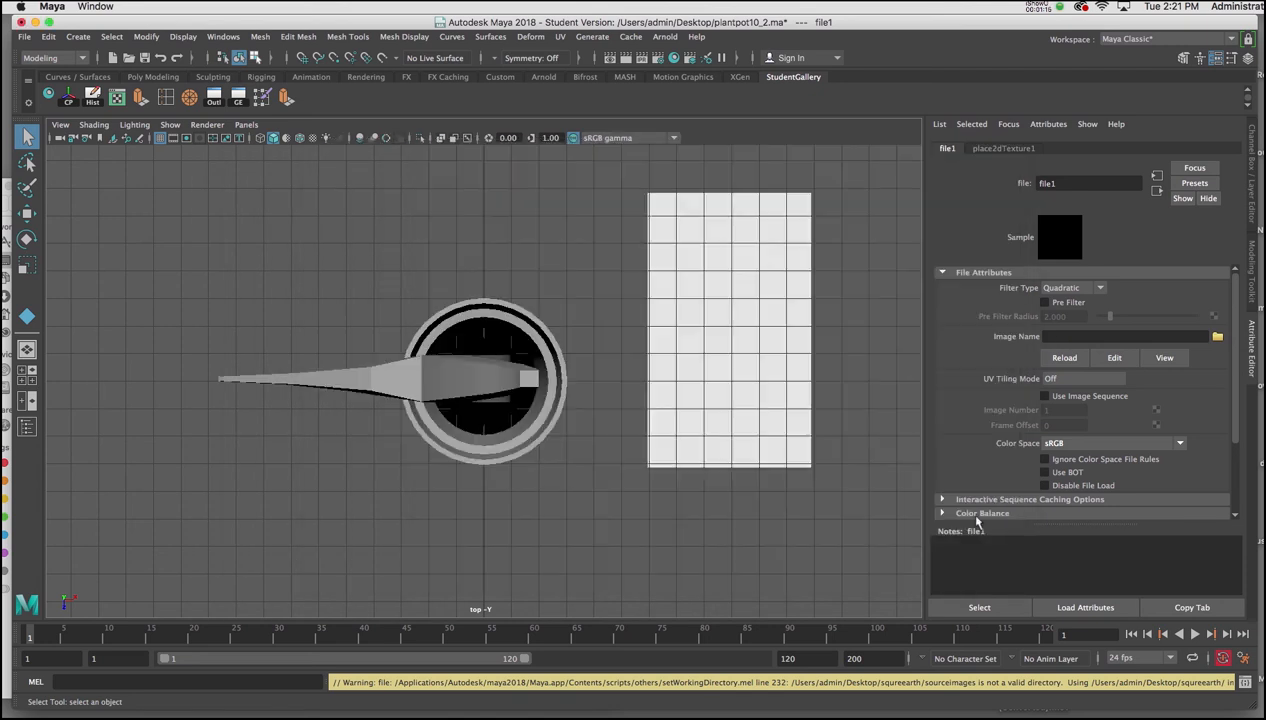
pyautogui.click(726, 350)
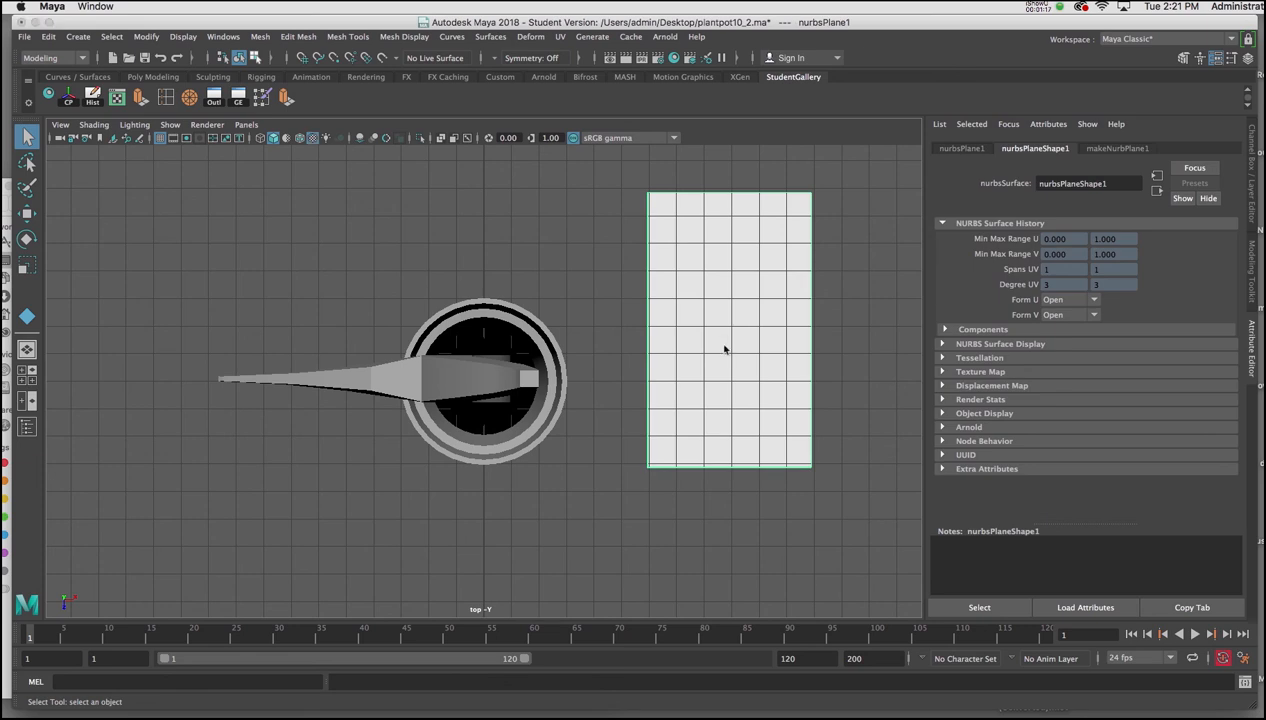
pyautogui.press('6')
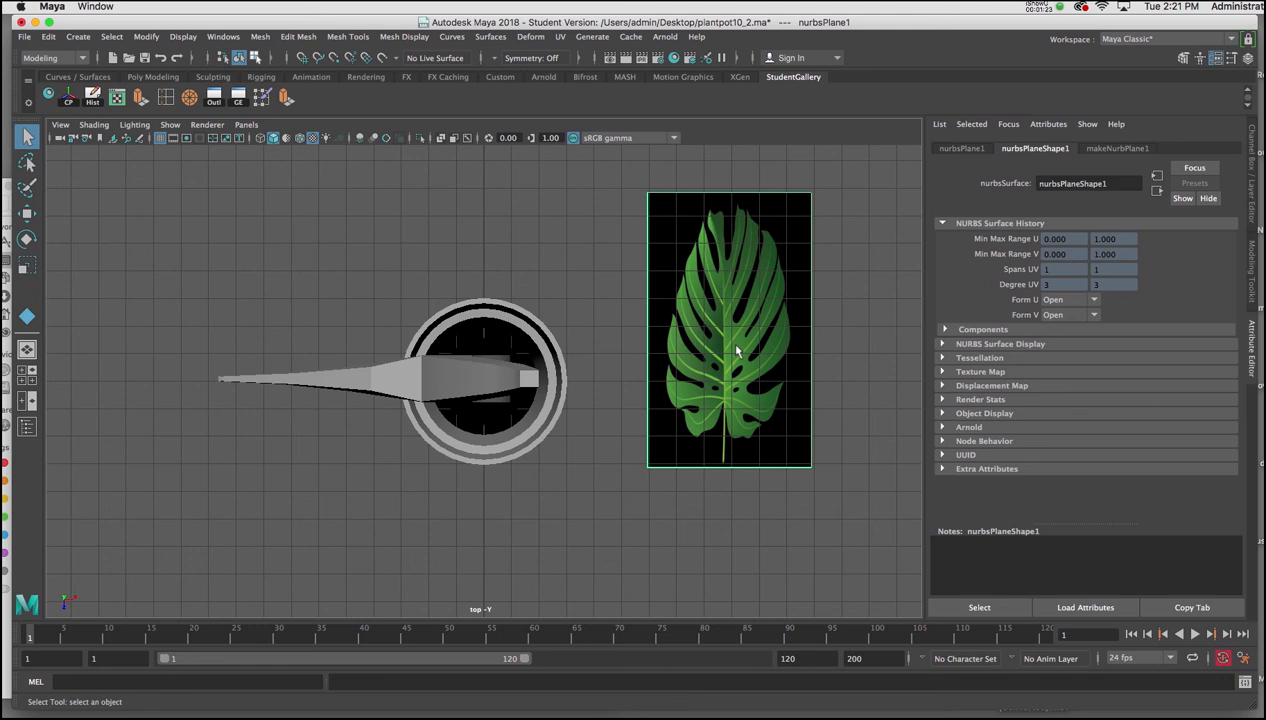
# Connect a file texture using leafAlpha.jpg from the CGPH 20 Leaf folder to the leaf material's geometry opacity.
pyautogui.rightClick(743, 303)
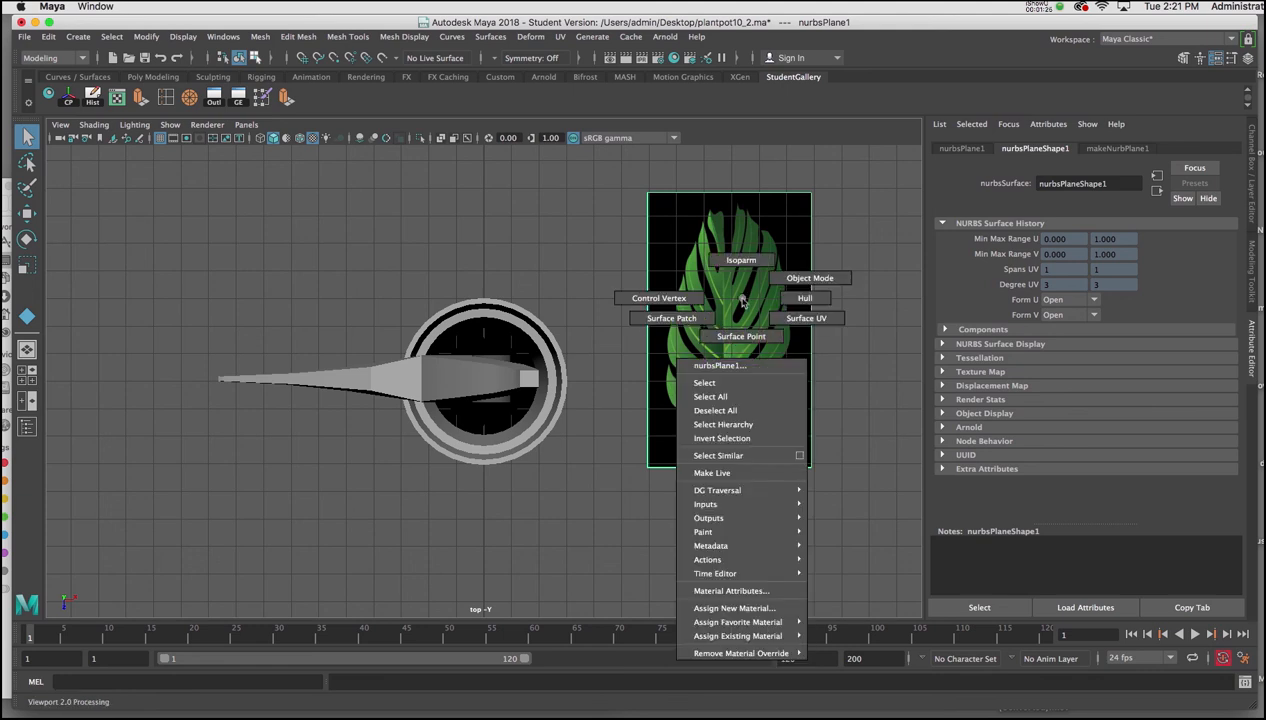
pyautogui.click(752, 591)
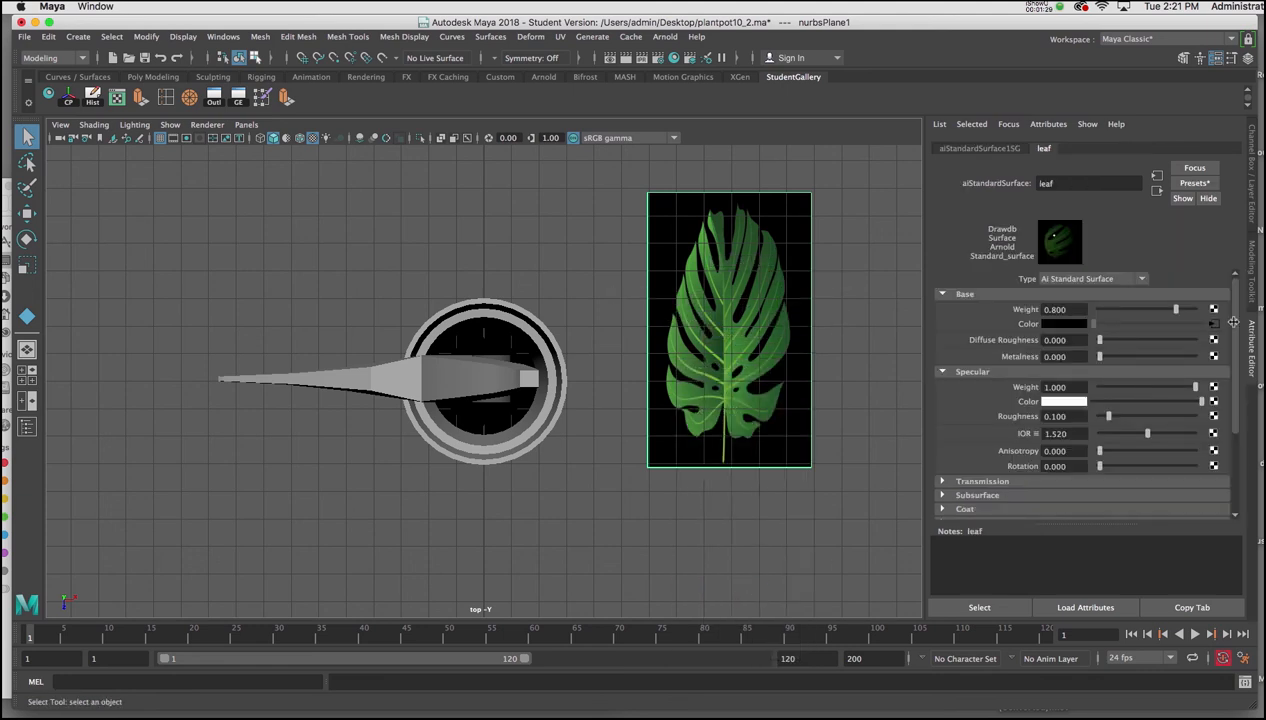
pyautogui.moveTo(1234, 318); pyautogui.dragTo(1238, 408)
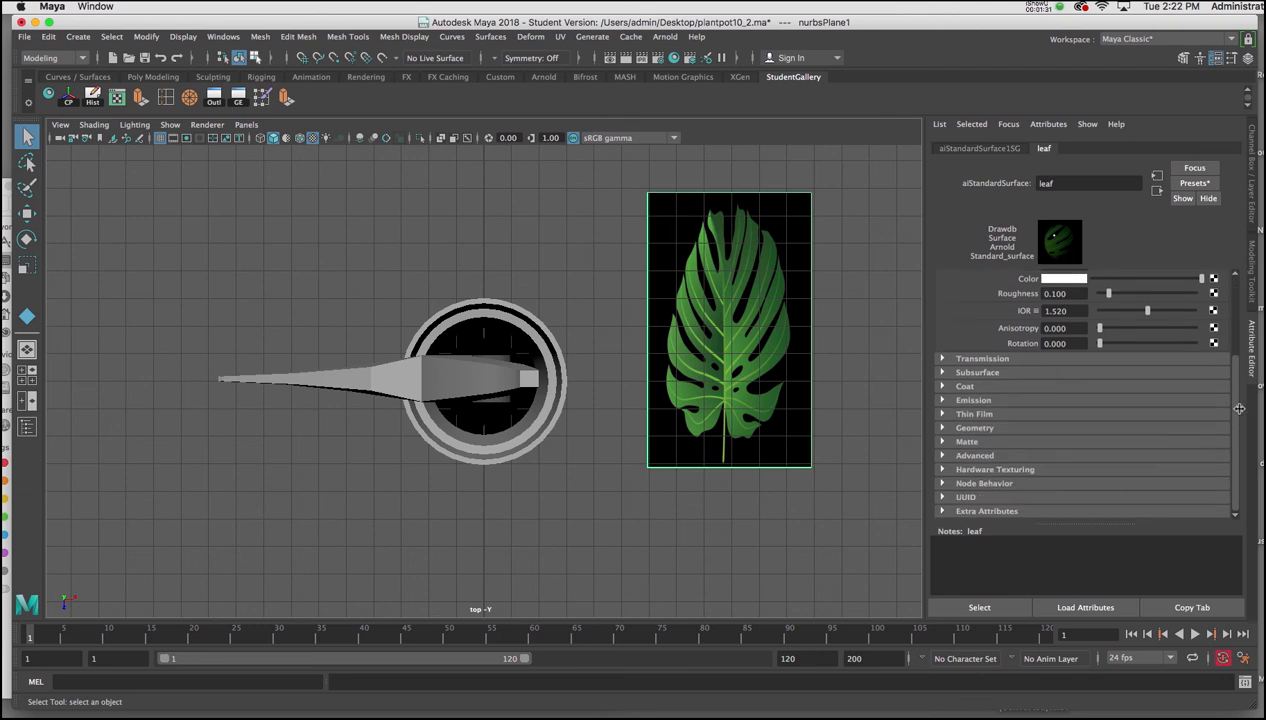
pyautogui.click(941, 428)
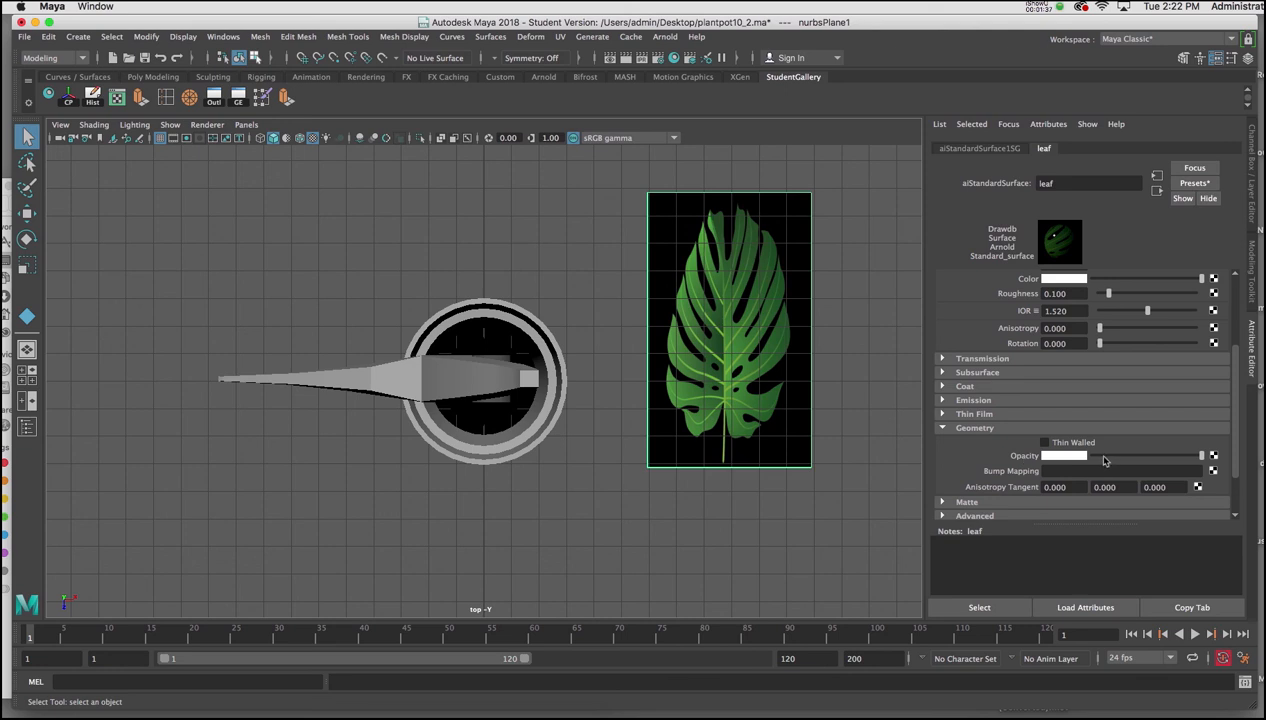
pyautogui.click(1214, 456)
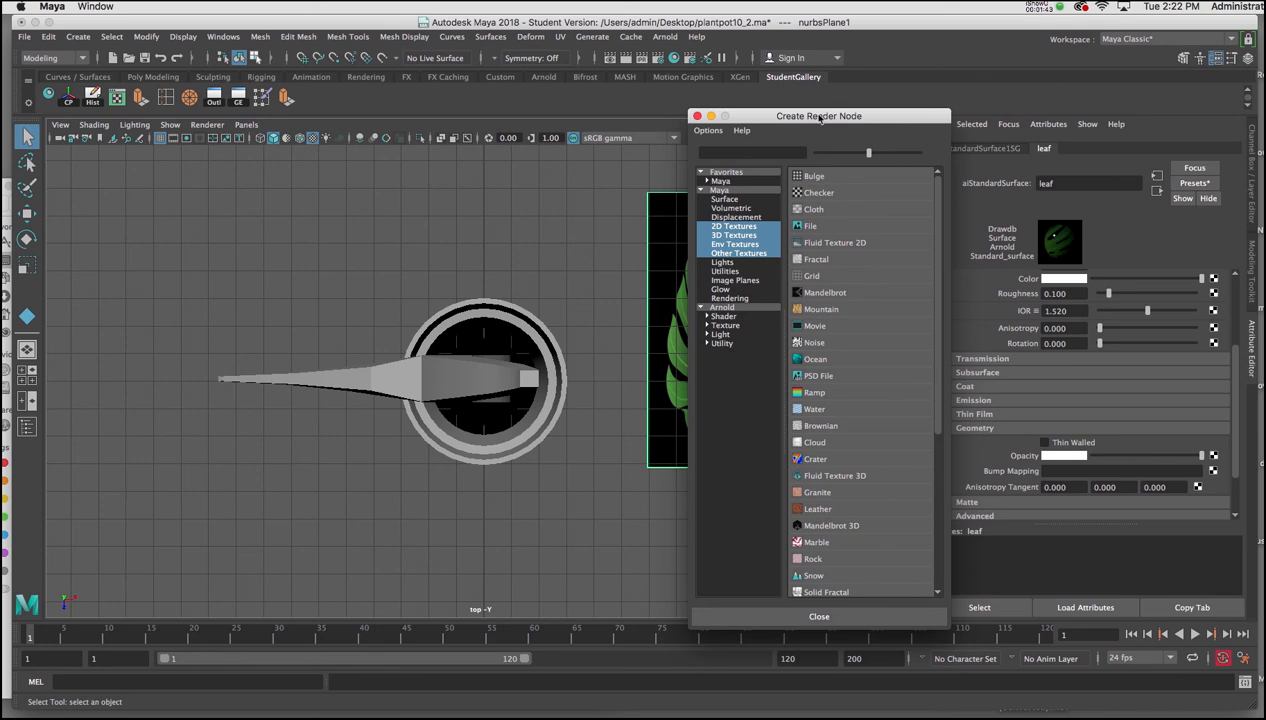
pyautogui.moveTo(819, 120); pyautogui.dragTo(817, 120)
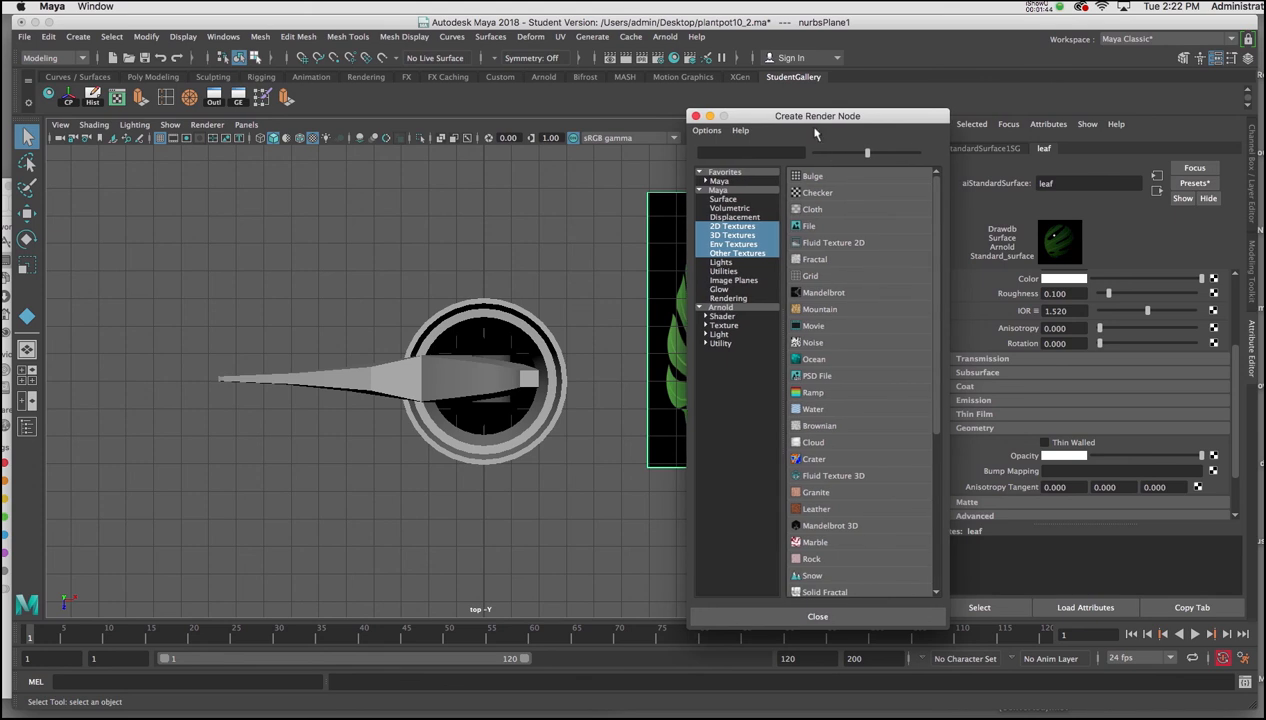
pyautogui.click(805, 228)
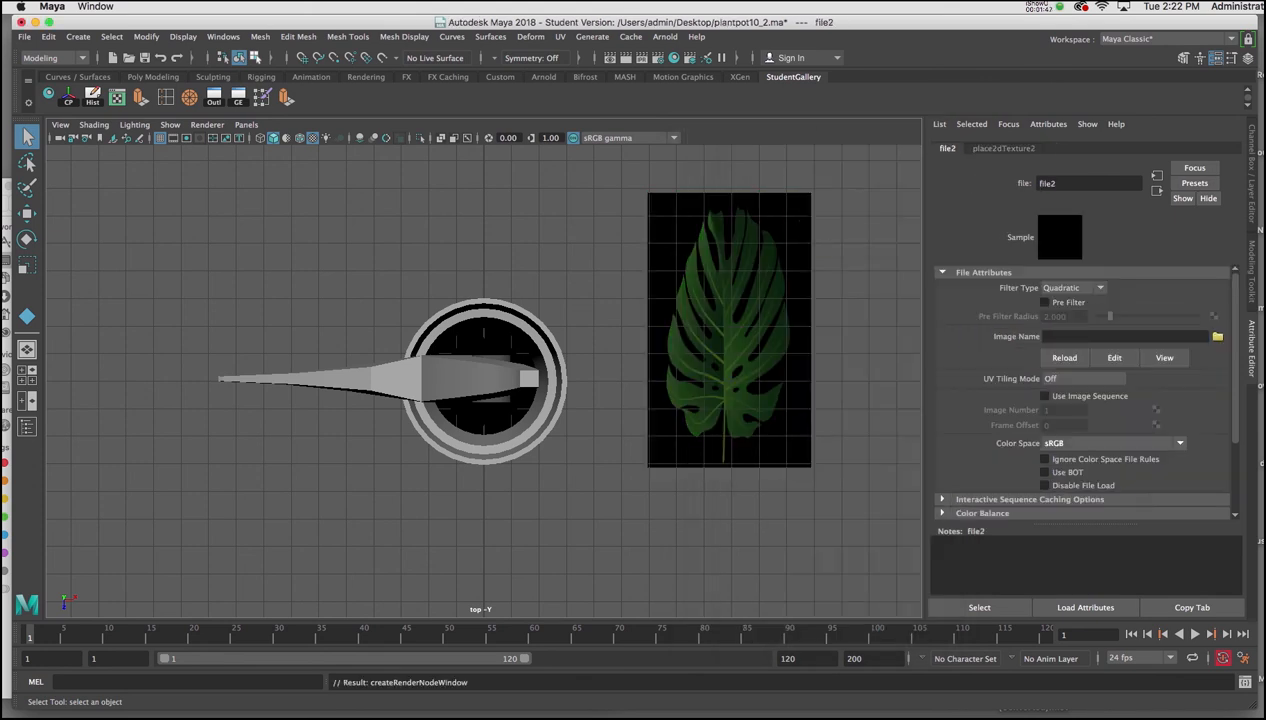
pyautogui.click(1217, 339)
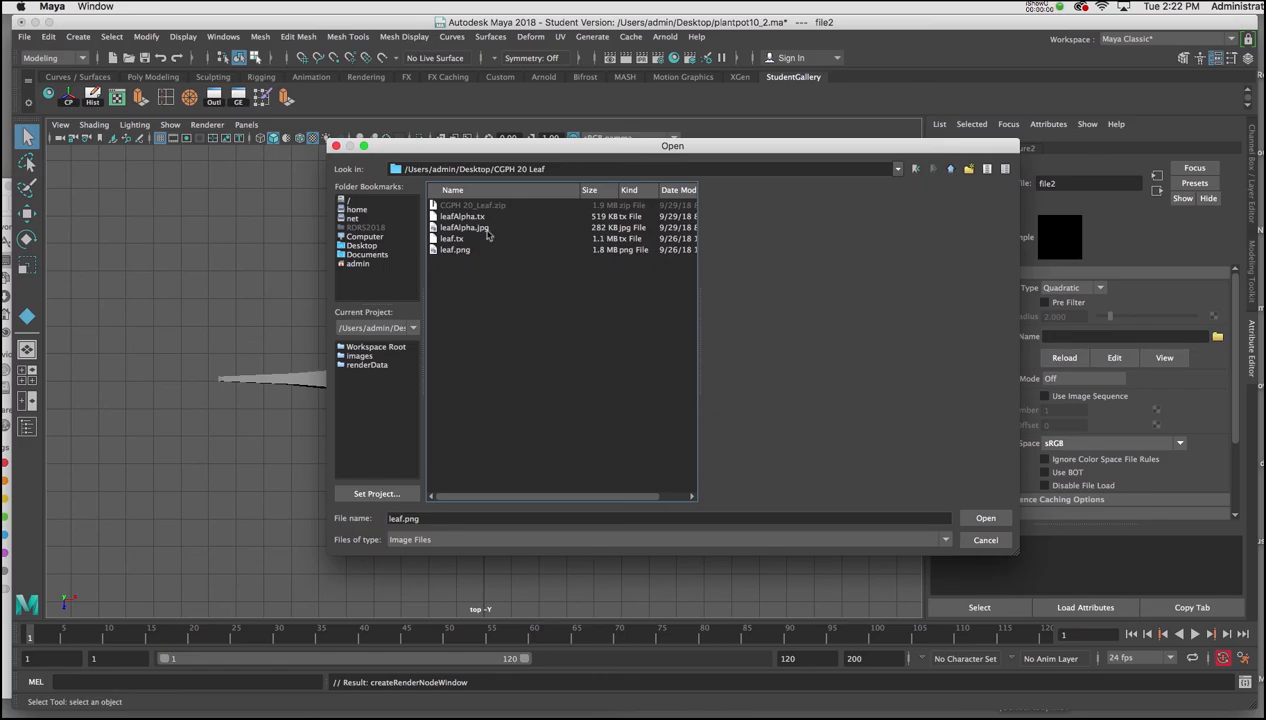
pyautogui.click(487, 230)
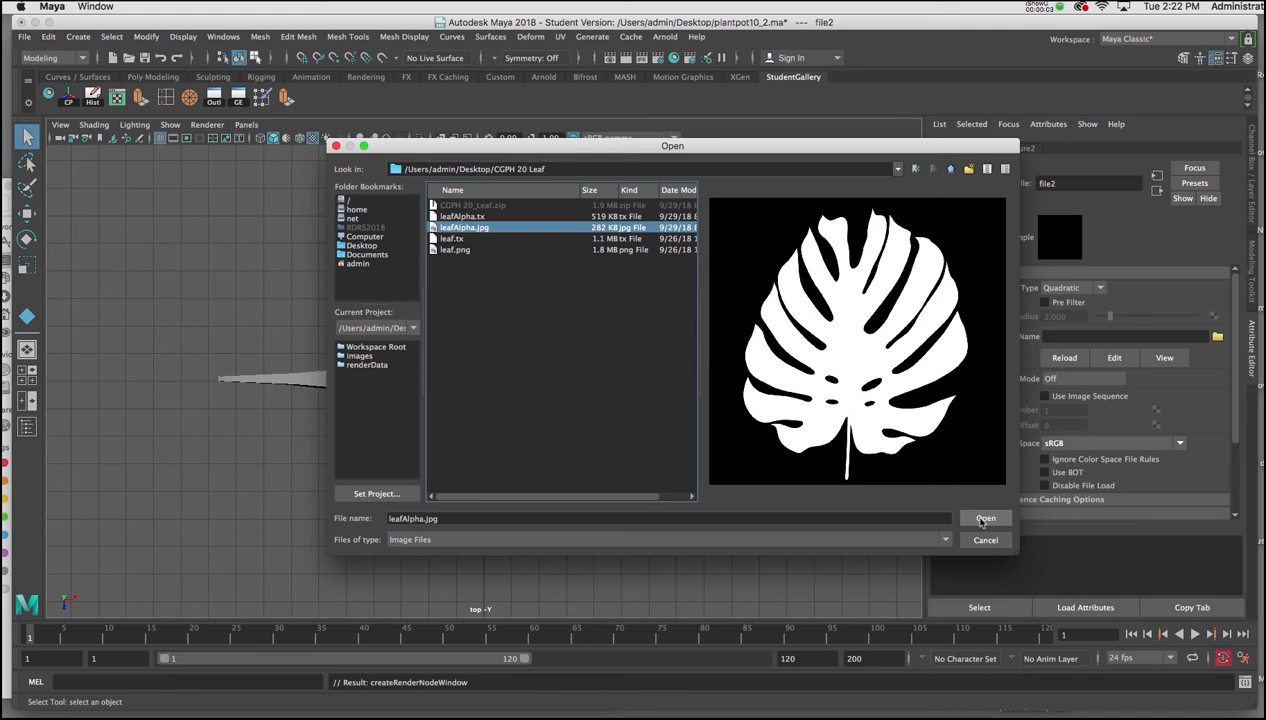
pyautogui.click(985, 519)
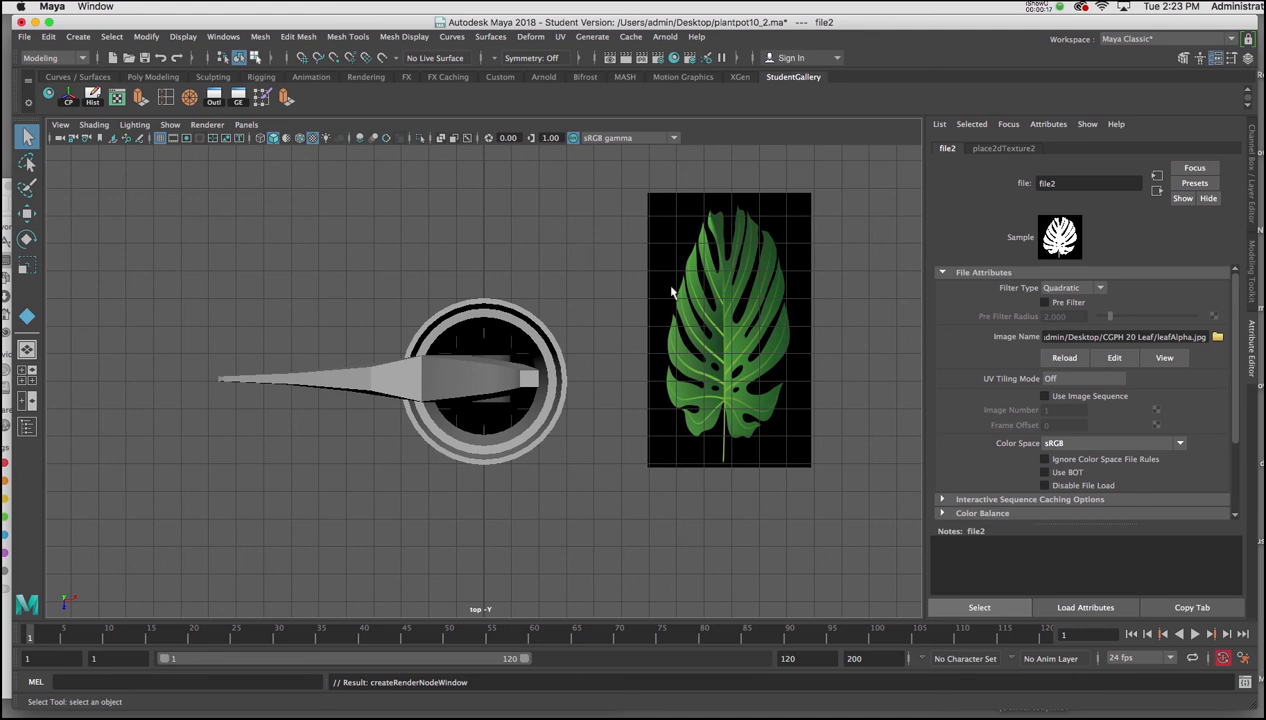
# Delete the leaf plane's construction history and relocate its pivot to the base of the leaf's stalk.
pyautogui.click(673, 263)
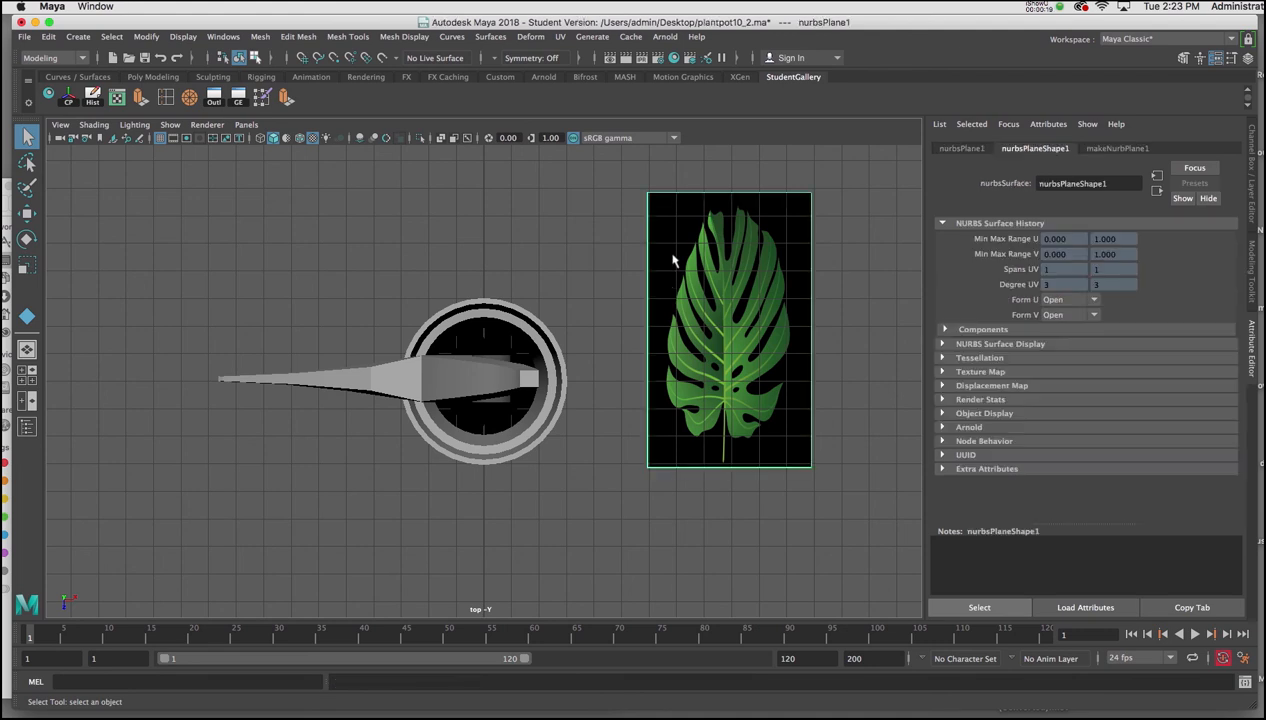
pyautogui.click(92, 97)
pyautogui.press('w')
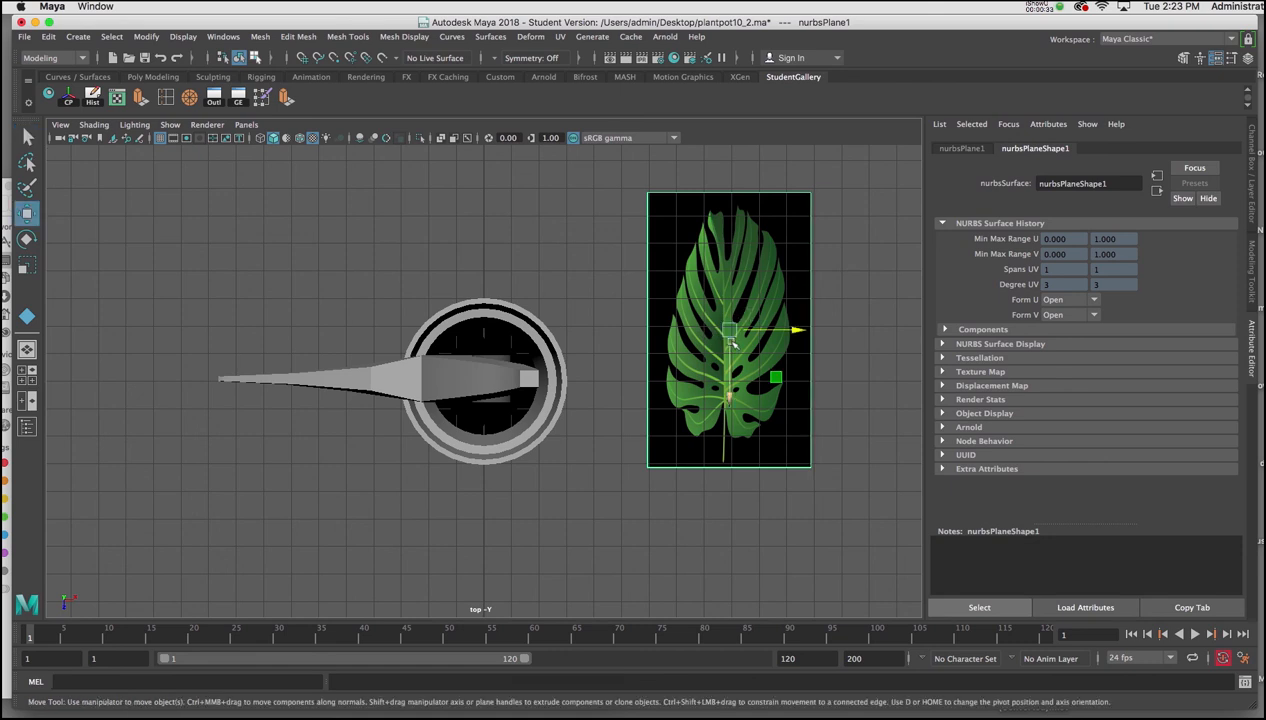
pyautogui.moveTo(731, 342); pyautogui.dragTo(729, 529)
pyautogui.moveTo(790, 462); pyautogui.dragTo(784, 462)
pyautogui.press('d')
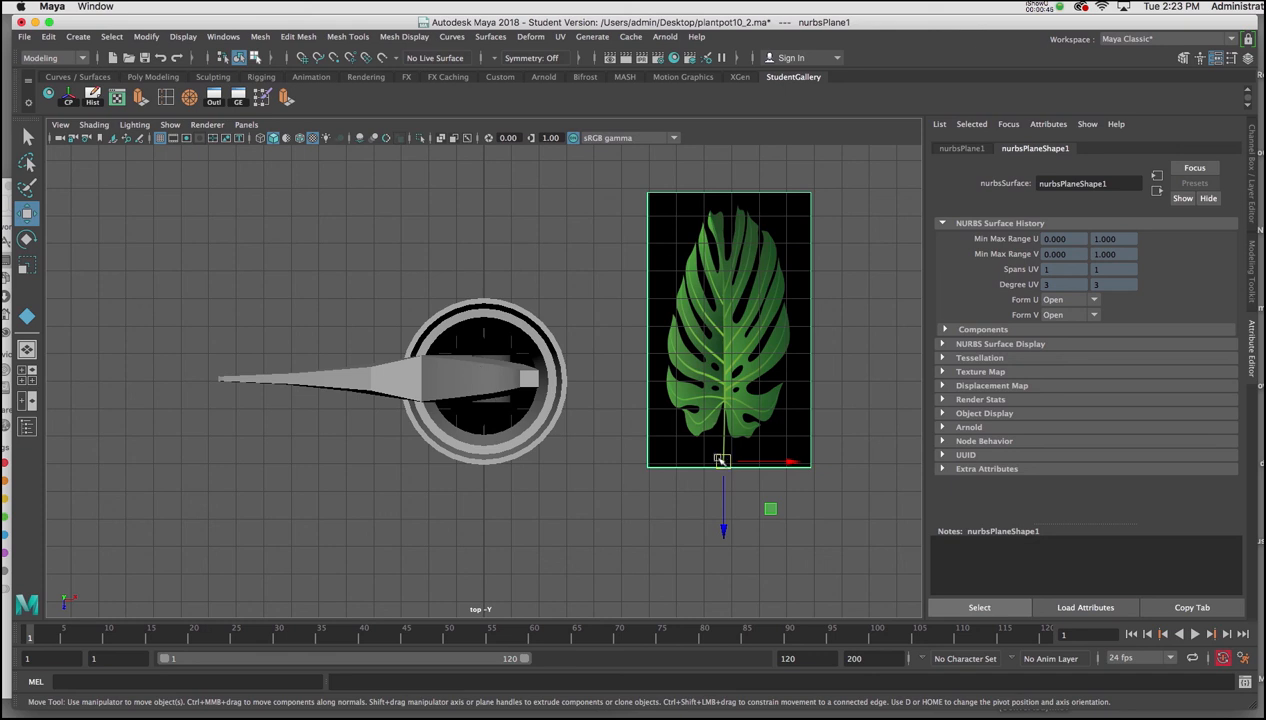
# Move the leaf plane onto the plant stem and raise it to a height of about 15.66 cm, with textured display on.
pyautogui.moveTo(724, 462); pyautogui.dragTo(490, 367)
pyautogui.press('space')
pyautogui.press('space')
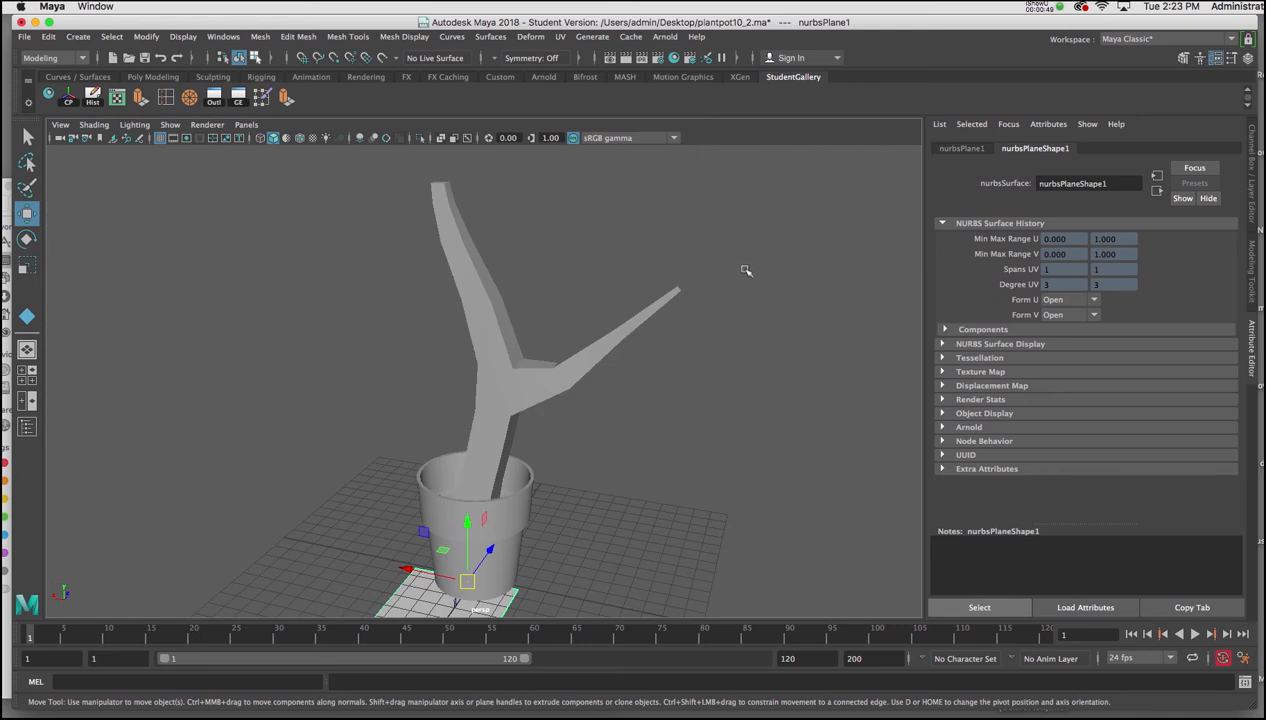
pyautogui.moveTo(467, 522); pyautogui.dragTo(511, 230)
pyautogui.press('6')
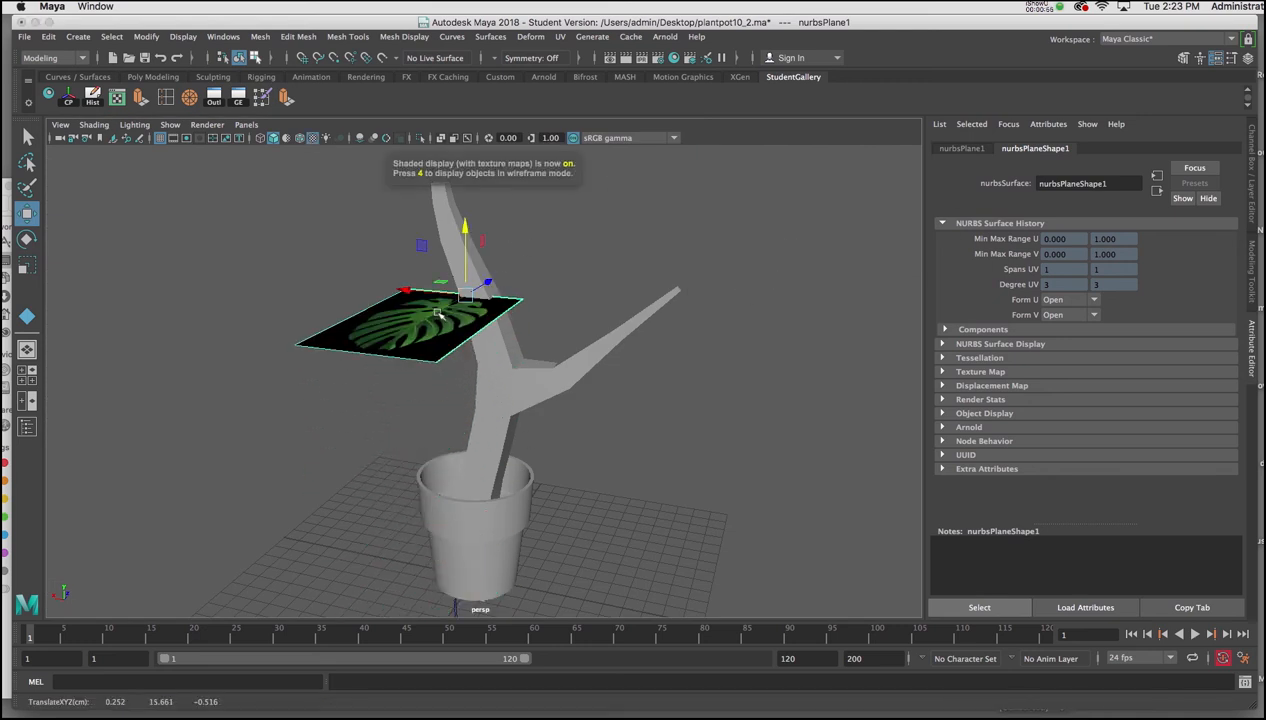
# Raise the two inner lengthwise rows of control vertices to arch the leaf across its width.
pyautogui.keyDown('alt'); pyautogui.moveTo(430, 316); pyautogui.dragTo(475, 336); pyautogui.keyUp('alt')
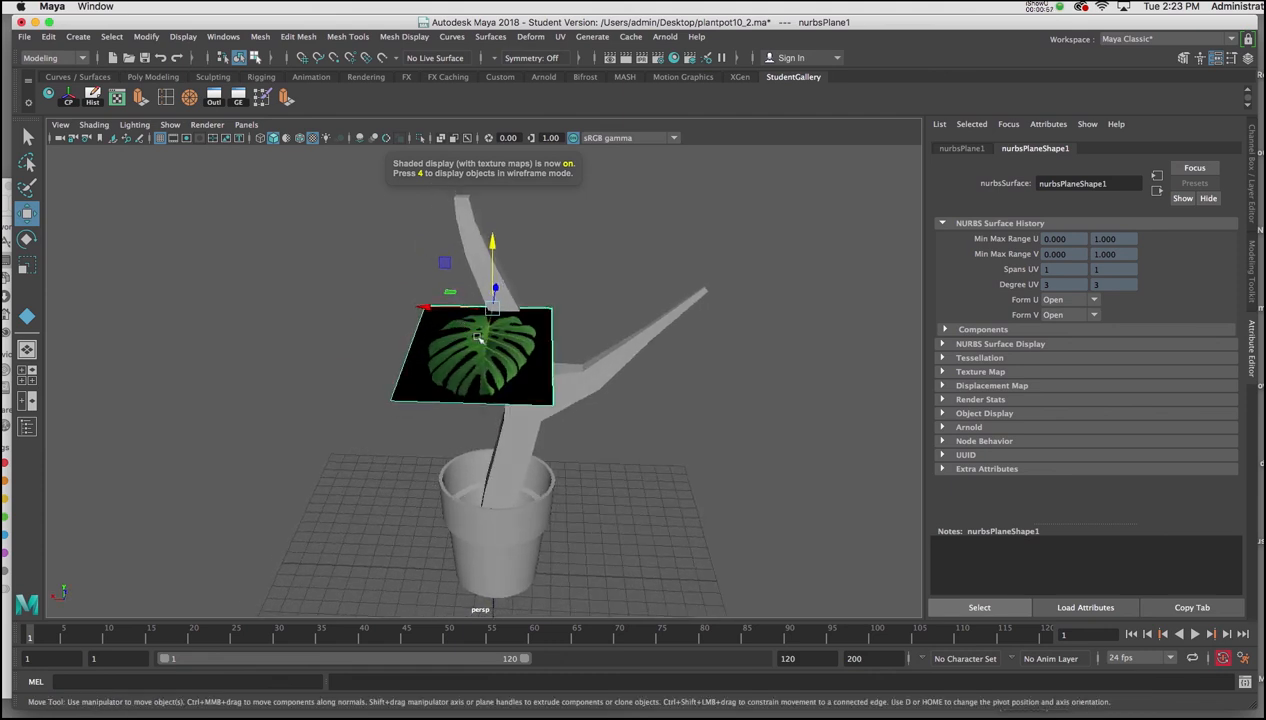
pyautogui.rightClick(477, 340)
pyautogui.click(416, 336)
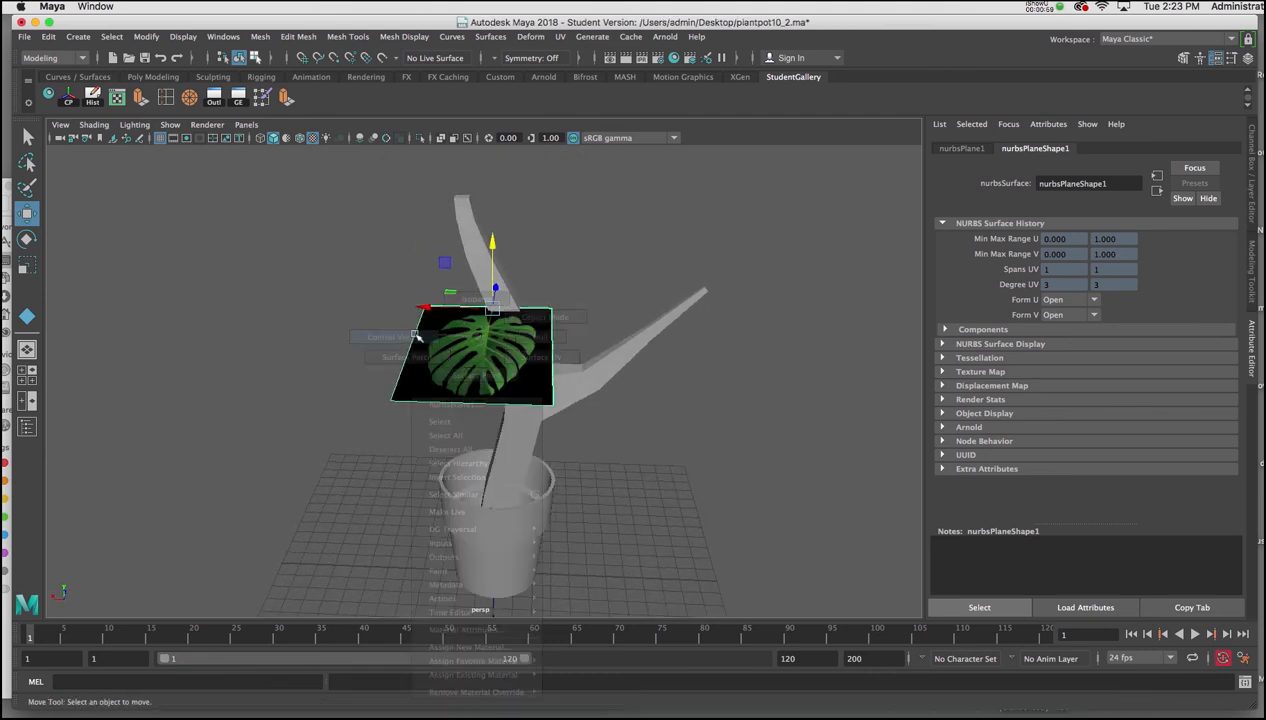
pyautogui.keyDown('alt'); pyautogui.moveTo(448, 300); pyautogui.dragTo(557, 444); pyautogui.keyUp('alt')
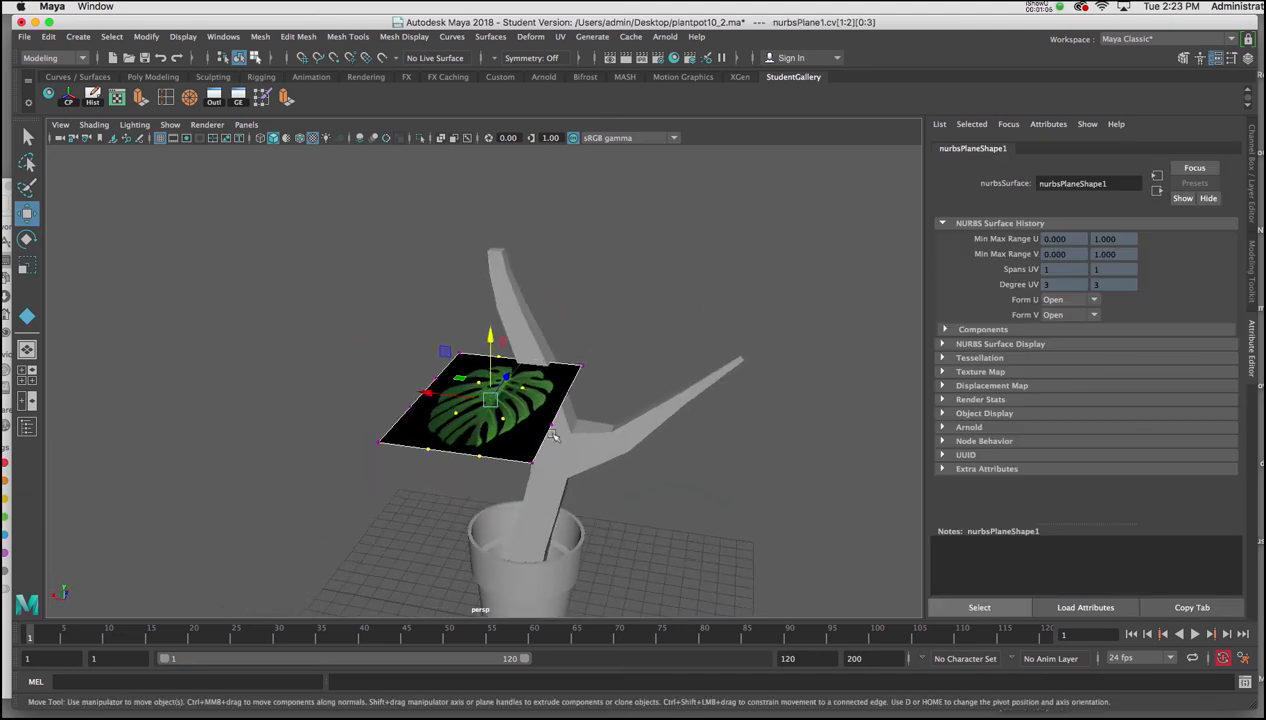
pyautogui.moveTo(490, 335); pyautogui.dragTo(488, 296)
# Bend the leaf's tip downward by moving the row of control vertices at its outer end.
pyautogui.moveTo(535, 347)
pyautogui.keyDown('alt'); pyautogui.mouseDown()
pyautogui.moveTo(444, 345)
pyautogui.moveTo(520, 348)
pyautogui.moveTo(520, 364)
pyautogui.mouseUp(); pyautogui.keyUp('alt')
pyautogui.moveTo(378, 298); pyautogui.dragTo(446, 449)
pyautogui.moveTo(419, 313); pyautogui.dragTo(532, 372)
pyautogui.keyDown('alt'); pyautogui.moveTo(602, 406); pyautogui.dragTo(523, 373, button='middle'); pyautogui.keyUp('alt')
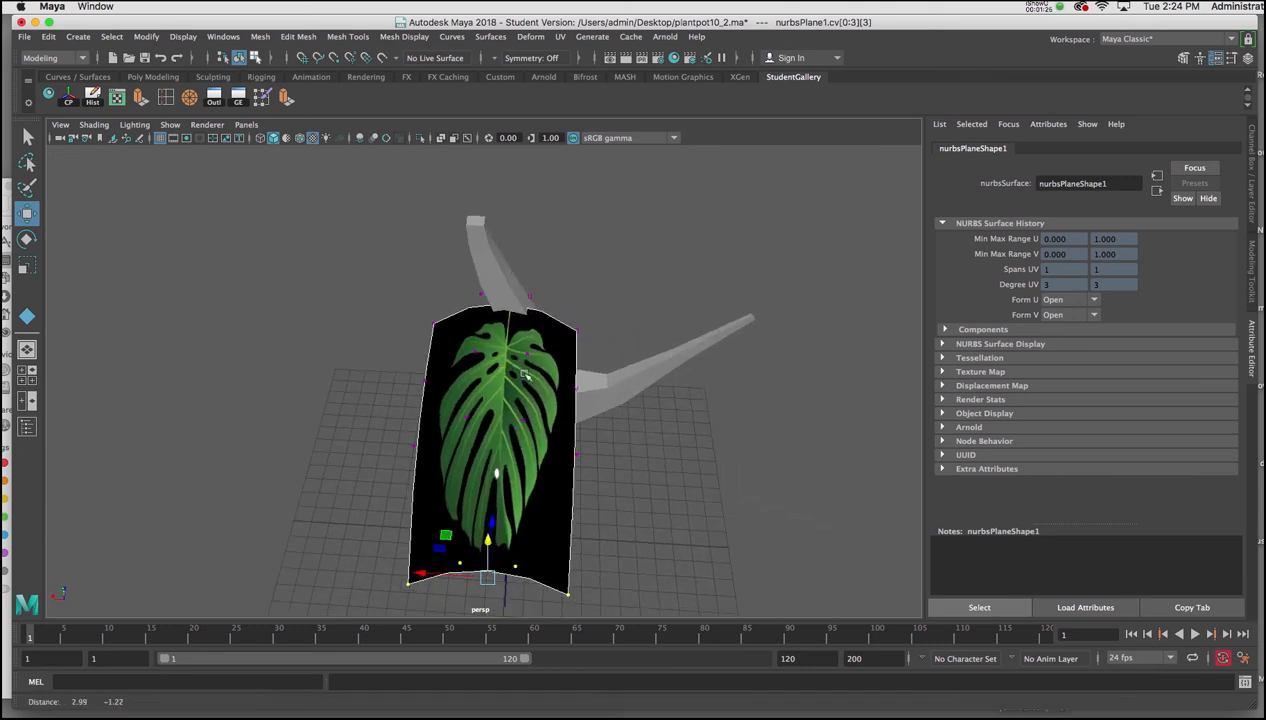
# Try to return the leaf to object mode and rotate it about 69 degrees around the vertical axis.
pyautogui.scroll(2, 523, 372)
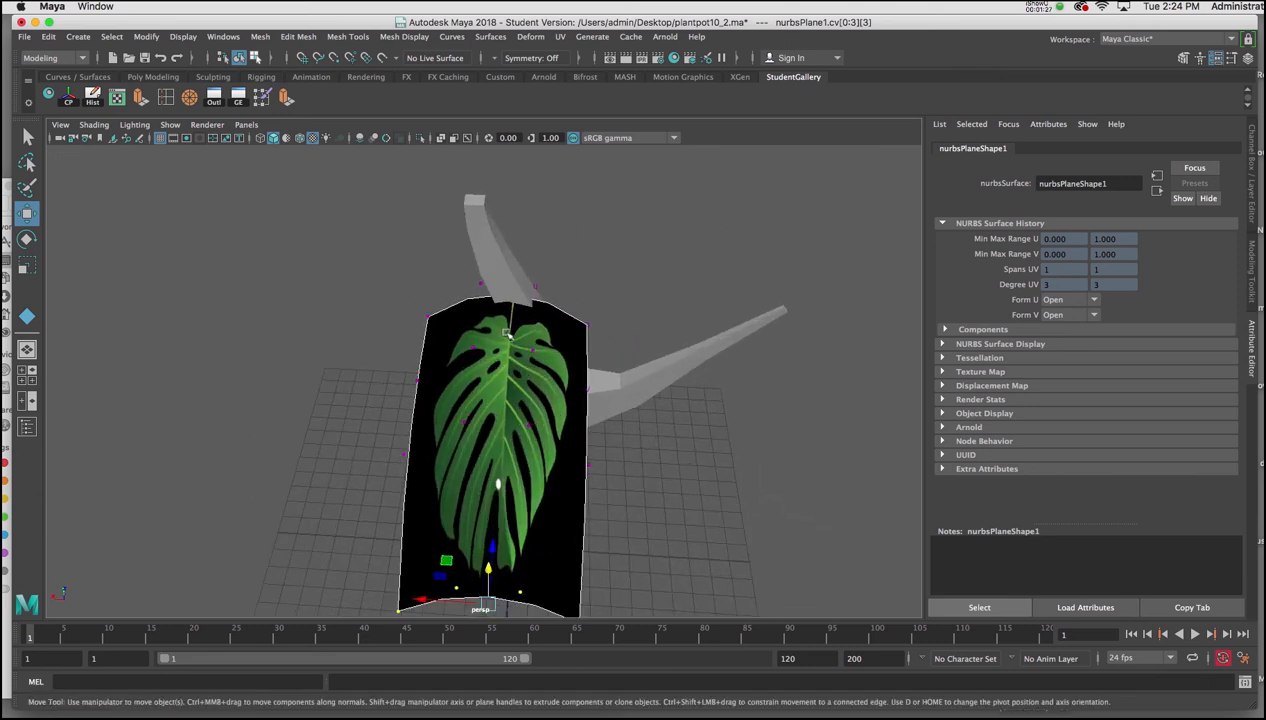
pyautogui.moveTo(508, 330); pyautogui.dragTo(564, 313, button='right')
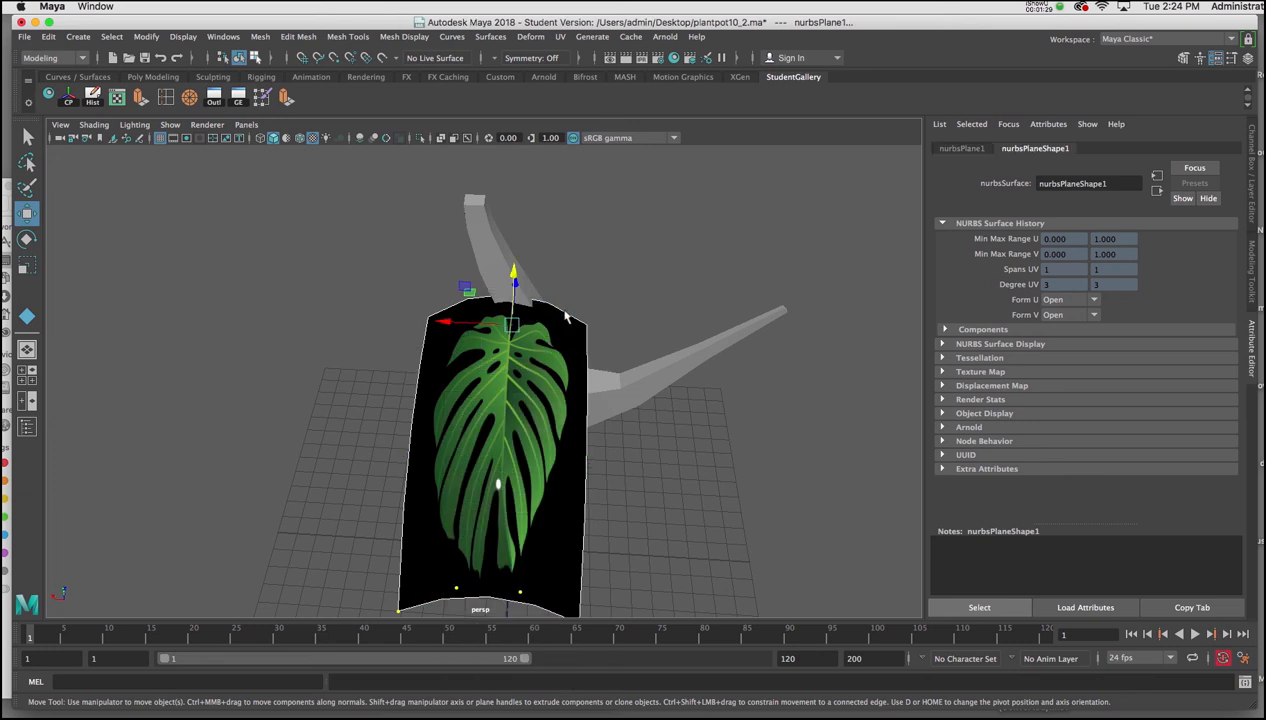
pyautogui.press('e')
pyautogui.moveTo(555, 360); pyautogui.dragTo(428, 334)
pyautogui.hotkey('ctrl', 'z')
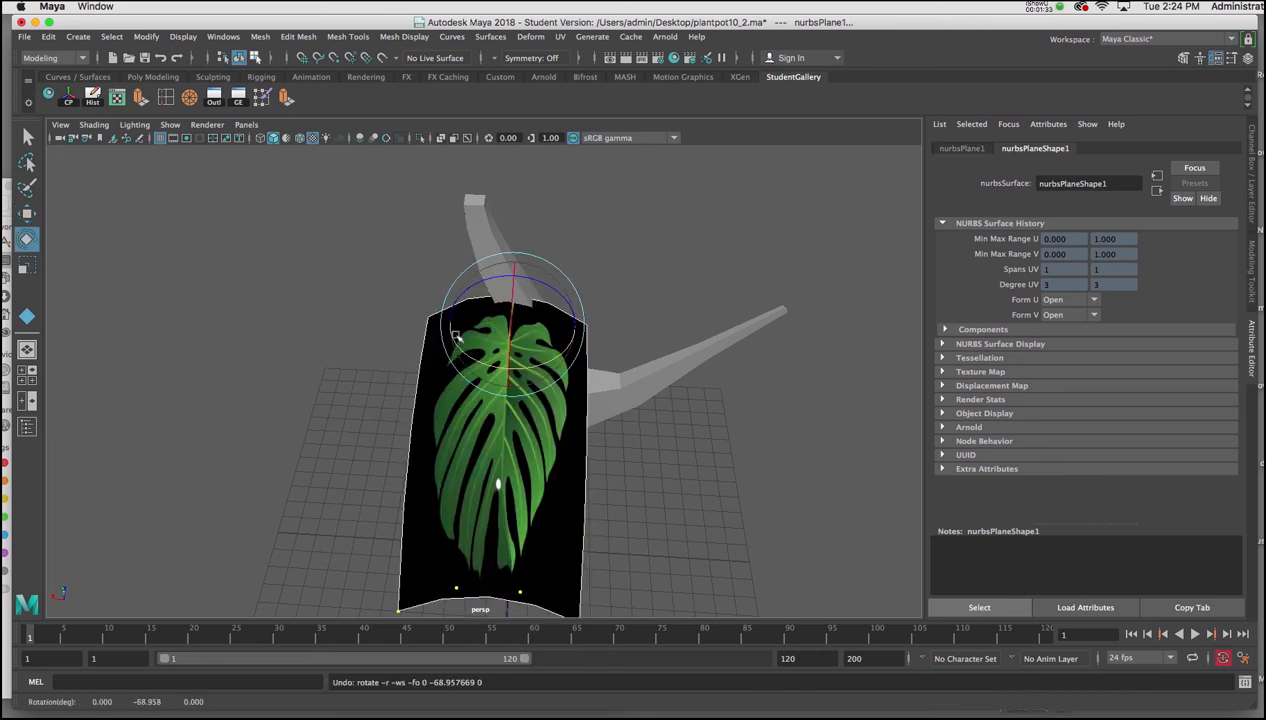
# Return the leaf to object mode, rotate it sideways from the stem and raise it to a height of about 19.52 cm.
pyautogui.moveTo(460, 421); pyautogui.dragTo(526, 360, button='right')
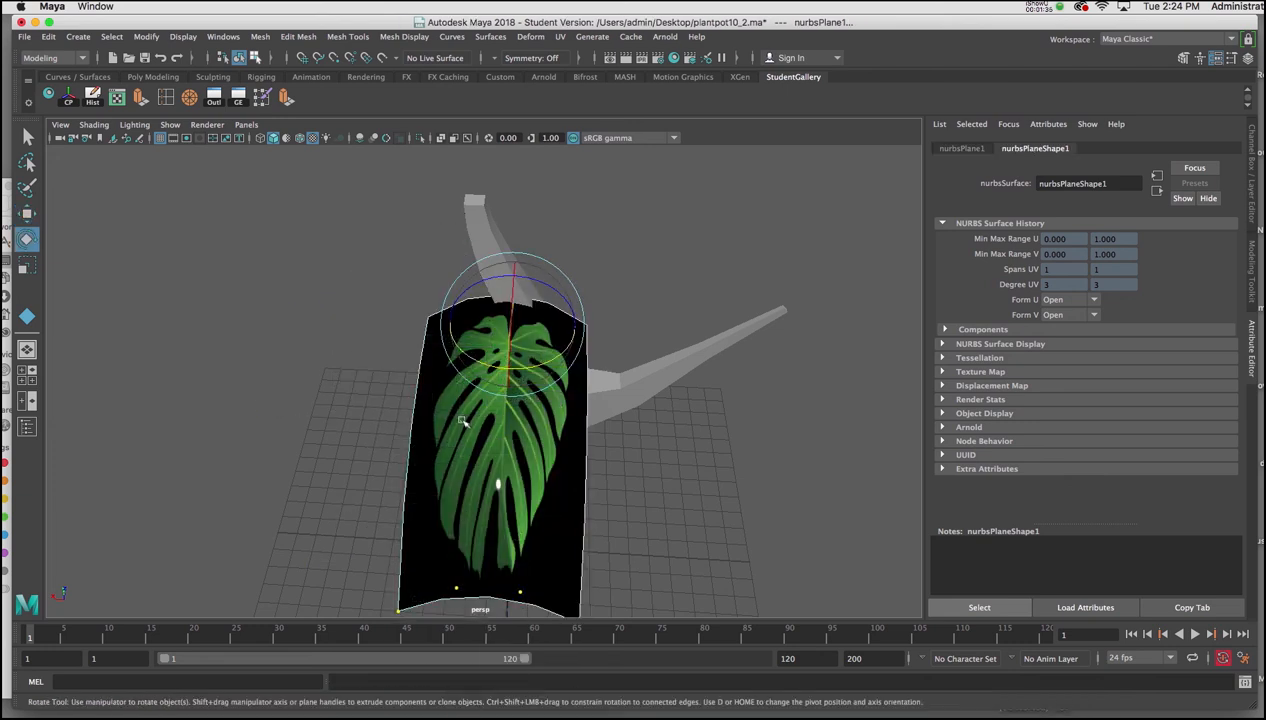
pyautogui.moveTo(467, 353); pyautogui.dragTo(440, 345)
pyautogui.press('w')
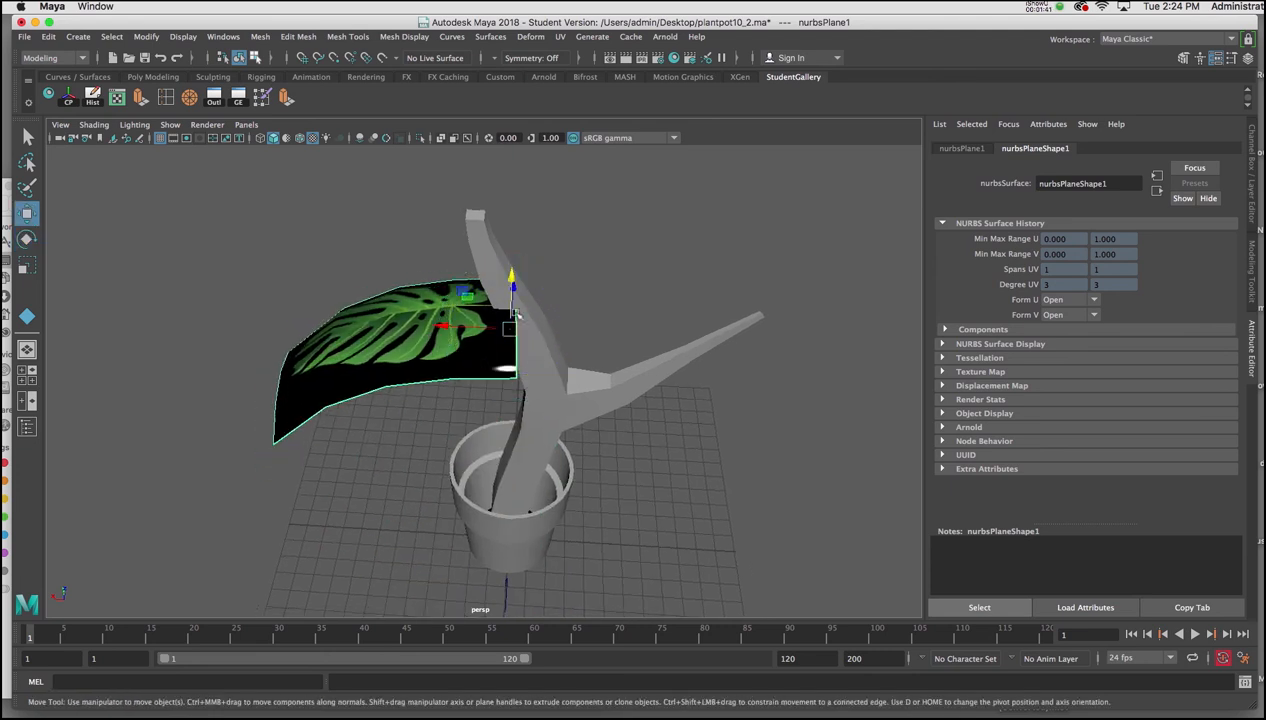
pyautogui.moveTo(497, 314); pyautogui.dragTo(500, 194)
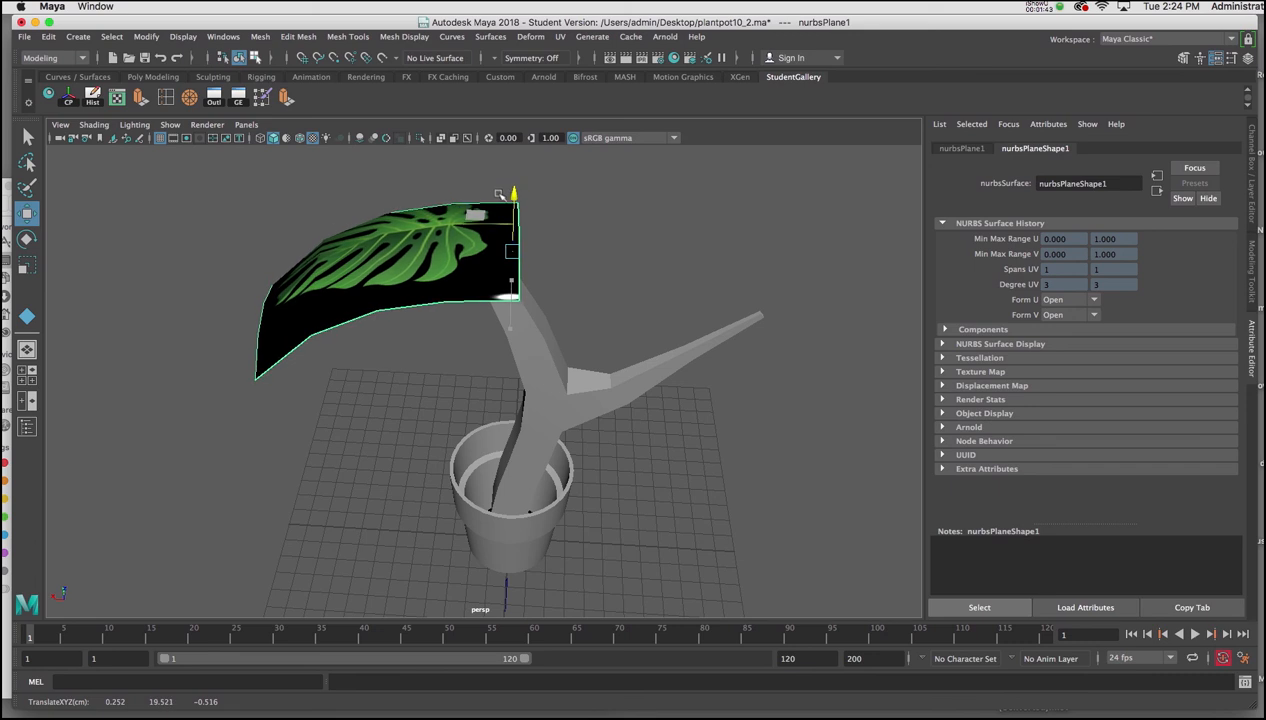
# Rotate the leaf further and shift it to about 2.375 cm in X so its stalk meets the main stem's tip.
pyautogui.moveTo(445, 248); pyautogui.dragTo(592, 235)
pyautogui.moveTo(312, 329); pyautogui.dragTo(280, 285)
pyautogui.keyDown('alt'); pyautogui.moveTo(306, 284); pyautogui.dragTo(301, 369, button='middle'); pyautogui.keyUp('alt')
pyautogui.press('e')
pyautogui.moveTo(376, 294); pyautogui.dragTo(424, 287)
pyautogui.keyDown('alt'); pyautogui.moveTo(441, 339); pyautogui.dragTo(424, 446); pyautogui.keyUp('alt')
pyautogui.press('w')
pyautogui.moveTo(421, 373); pyautogui.dragTo(397, 375)
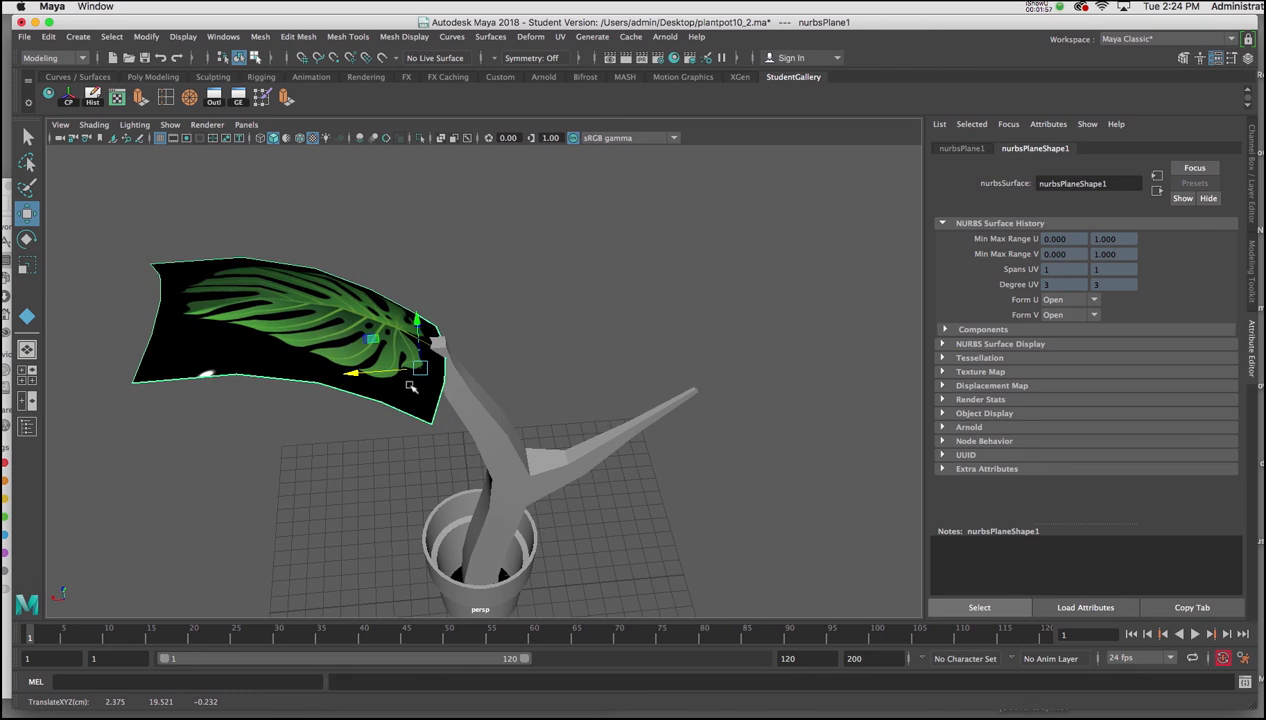
# Duplicate the leaf and move the copy down and across to the side branch's tip.
pyautogui.hotkey('ctrl', 'd')
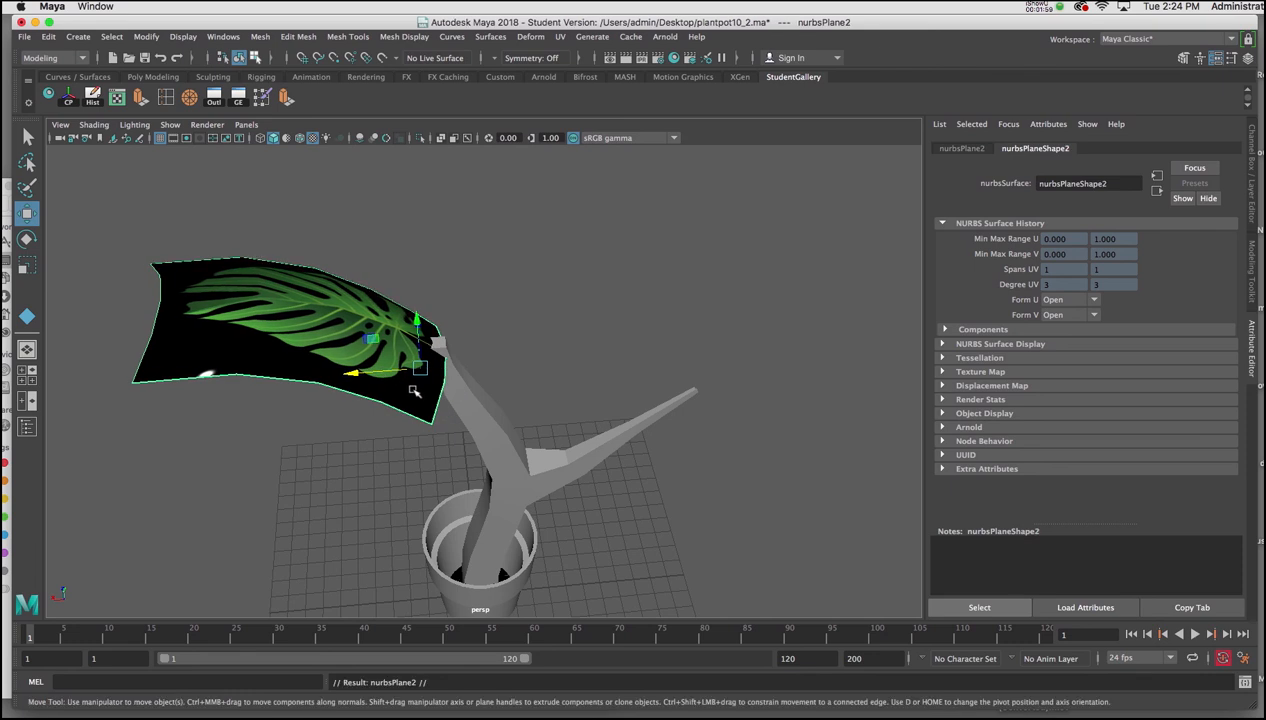
pyautogui.moveTo(412, 318); pyautogui.dragTo(422, 415)
pyautogui.moveTo(363, 472); pyautogui.dragTo(643, 447)
pyautogui.moveTo(723, 400); pyautogui.dragTo(729, 353)
# Rotate the copied leaf to point away from the stem and shift it in the top view to meet the side branch's tip.
pyautogui.press('e')
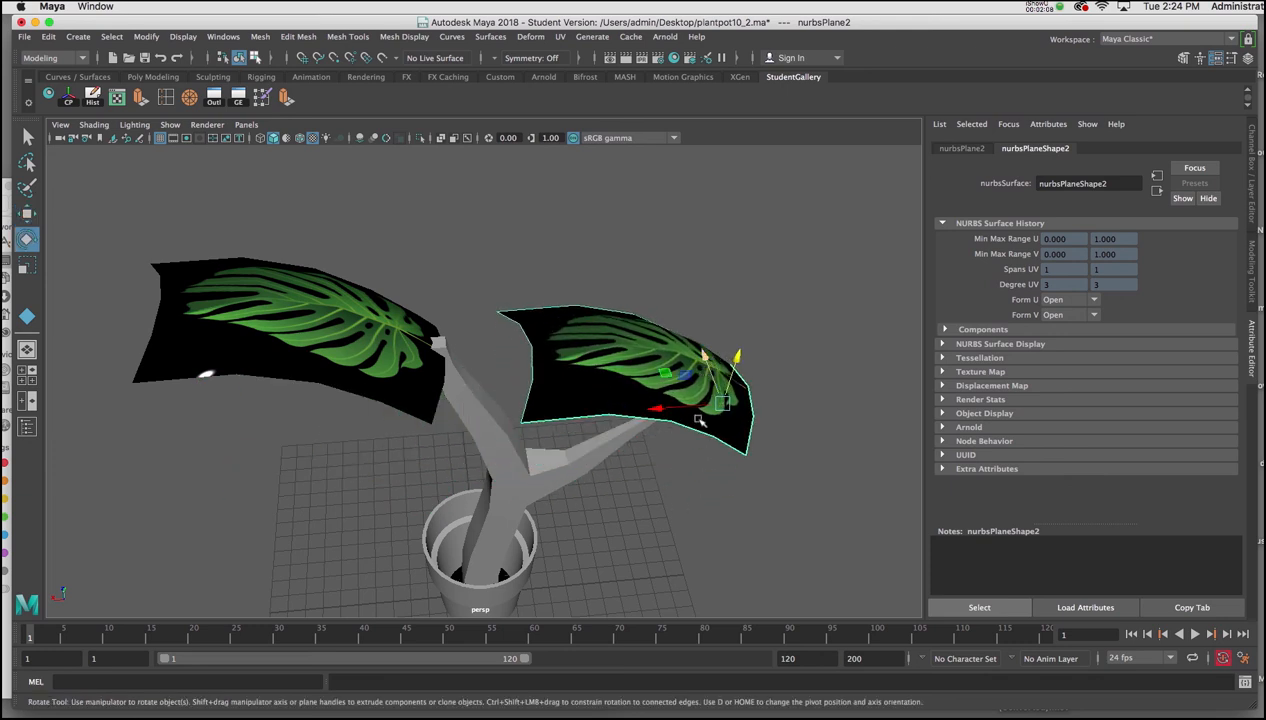
pyautogui.moveTo(690, 452); pyautogui.dragTo(716, 428)
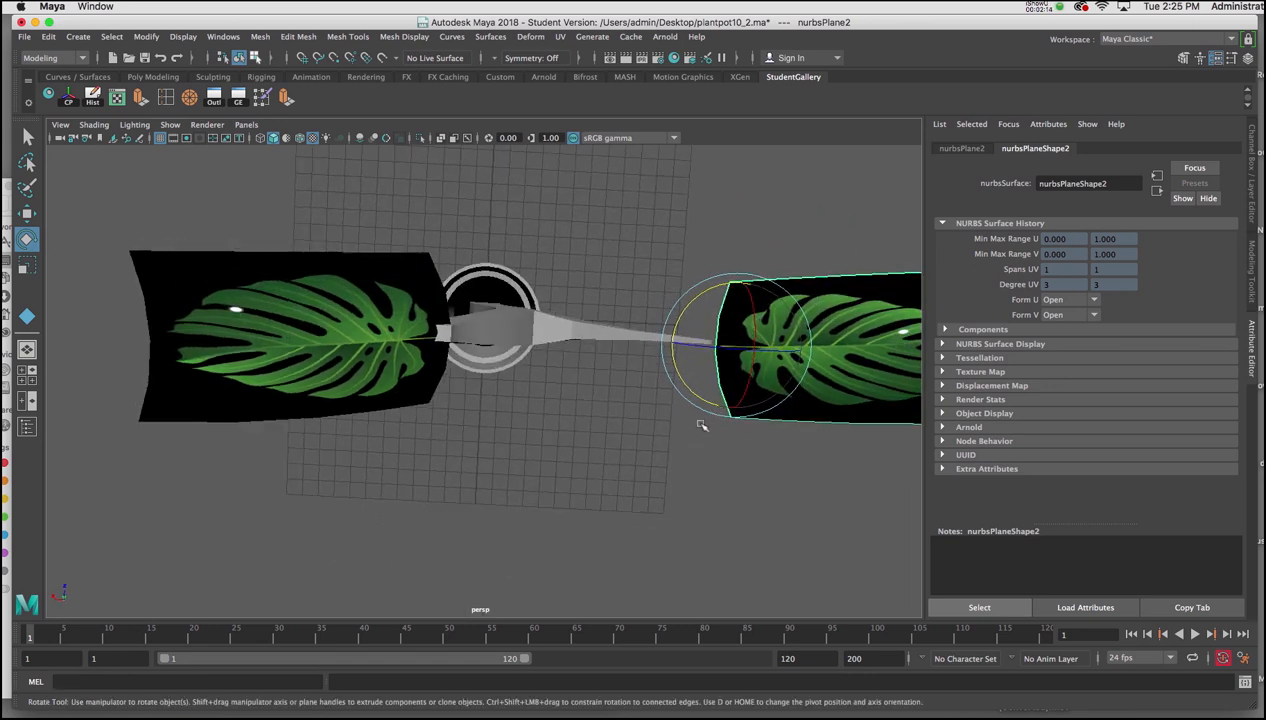
pyautogui.press('space')
pyautogui.press('space')
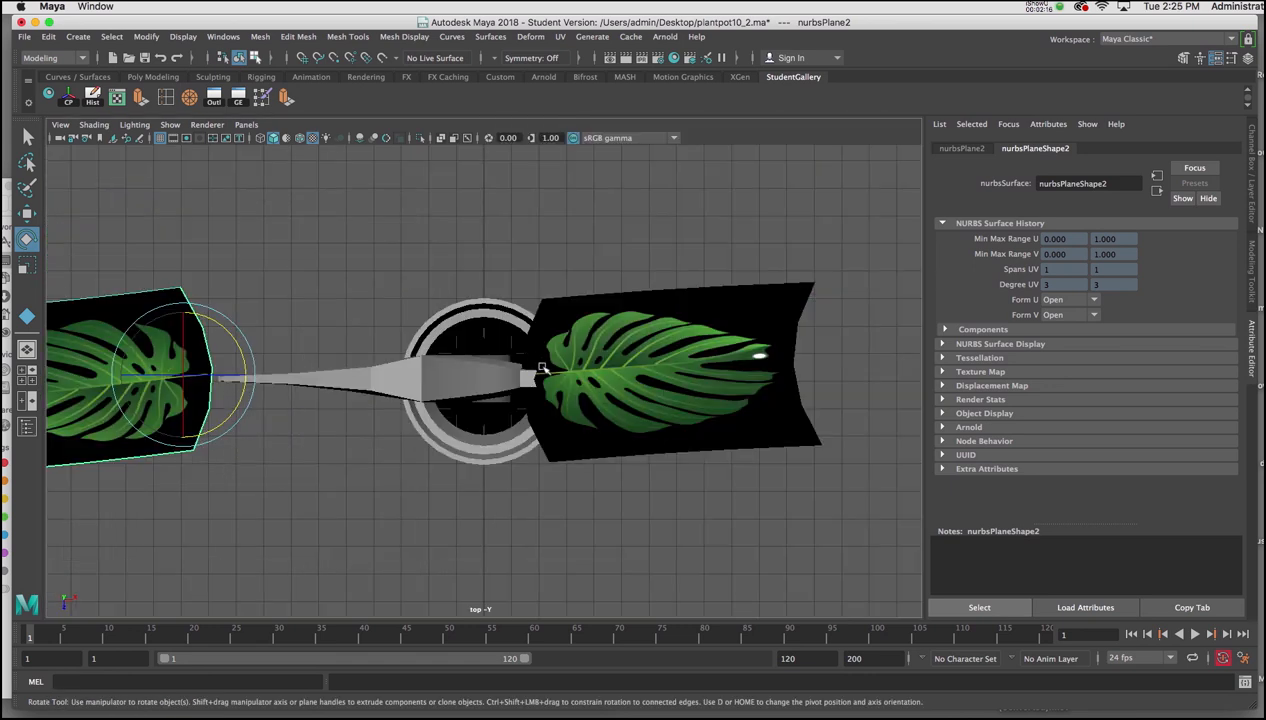
pyautogui.click(608, 394)
pyautogui.click(123, 362)
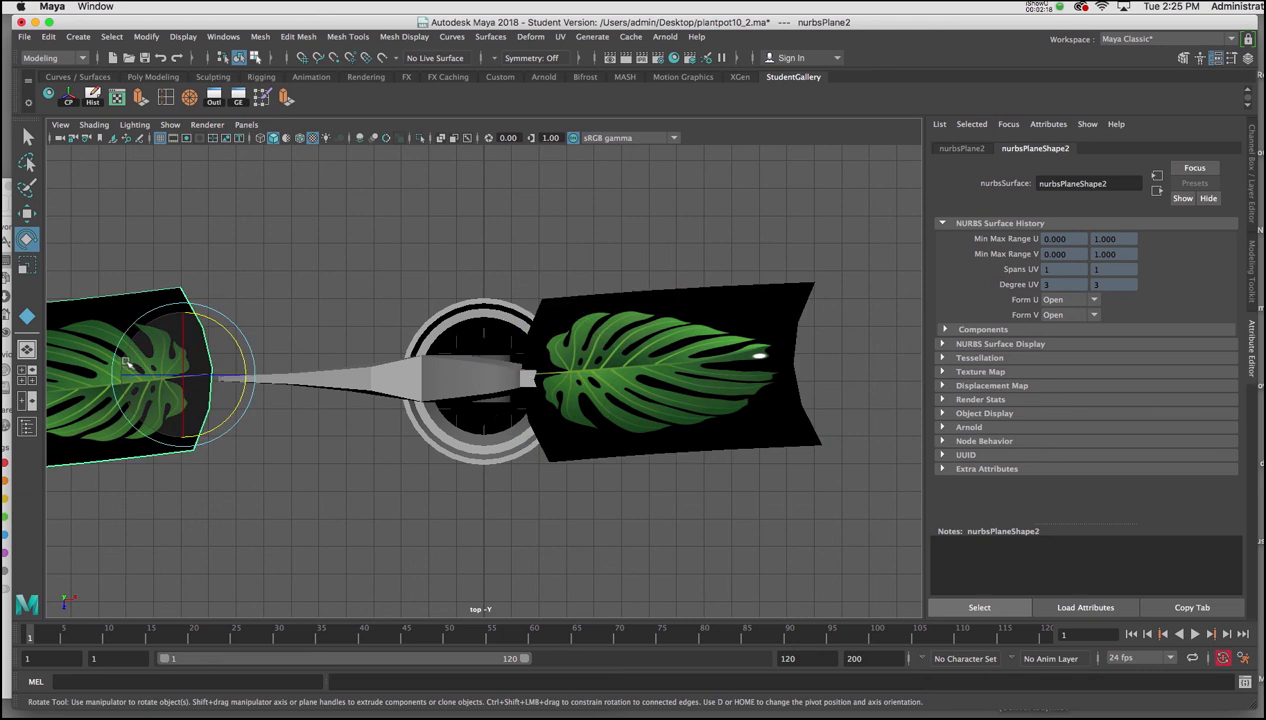
pyautogui.press('w')
pyautogui.moveTo(185, 379); pyautogui.dragTo(208, 383)
pyautogui.press('space')
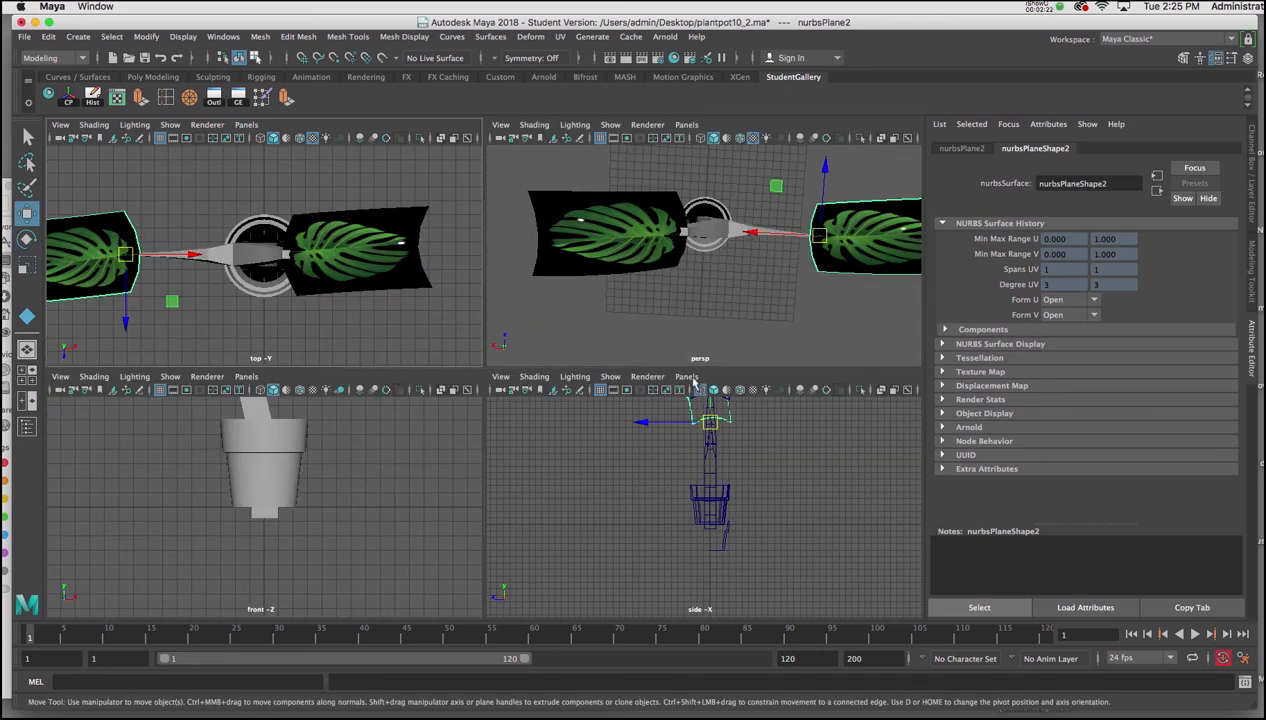
pyautogui.press('space')
# Duplicate the side-branch leaf, move the copy to the main stem and lower it to a height of about 10.69 cm.
pyautogui.keyDown('alt'); pyautogui.moveTo(727, 289); pyautogui.dragTo(569, 350); pyautogui.keyUp('alt')
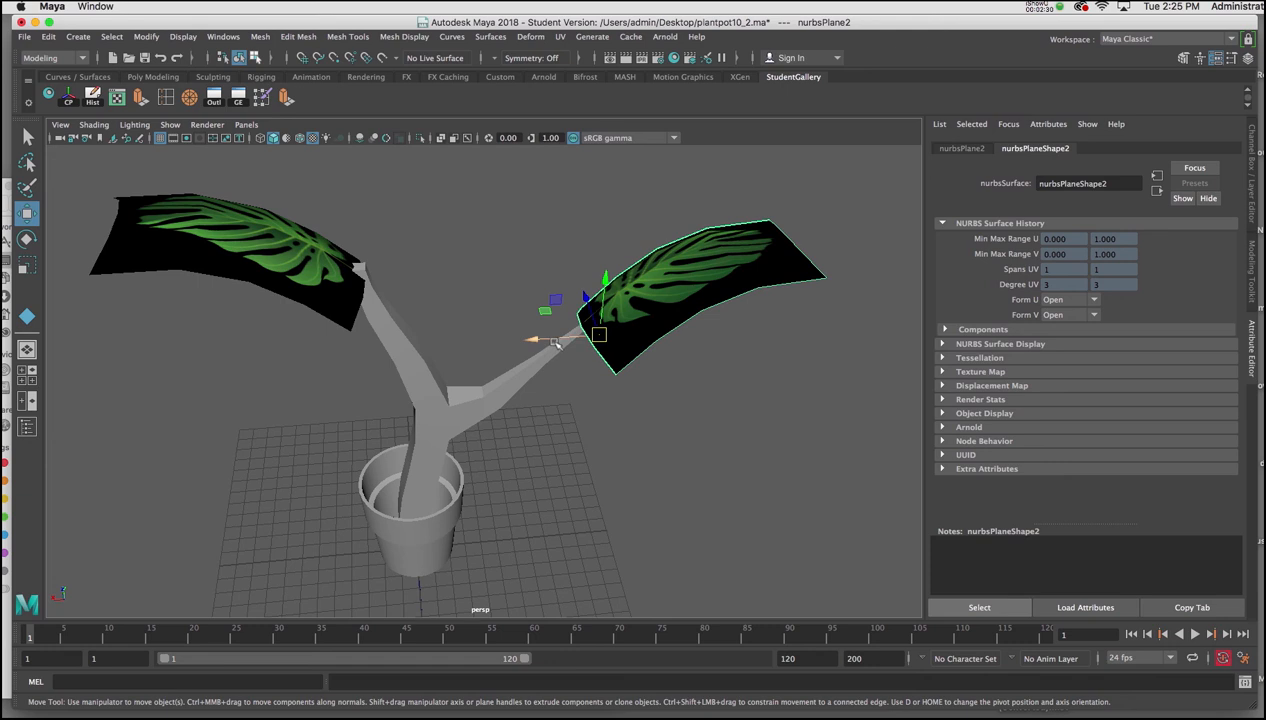
pyautogui.keyDown('shift'); pyautogui.moveTo(556, 343); pyautogui.dragTo(381, 351); pyautogui.keyUp('shift')
pyautogui.moveTo(440, 304); pyautogui.dragTo(441, 386)
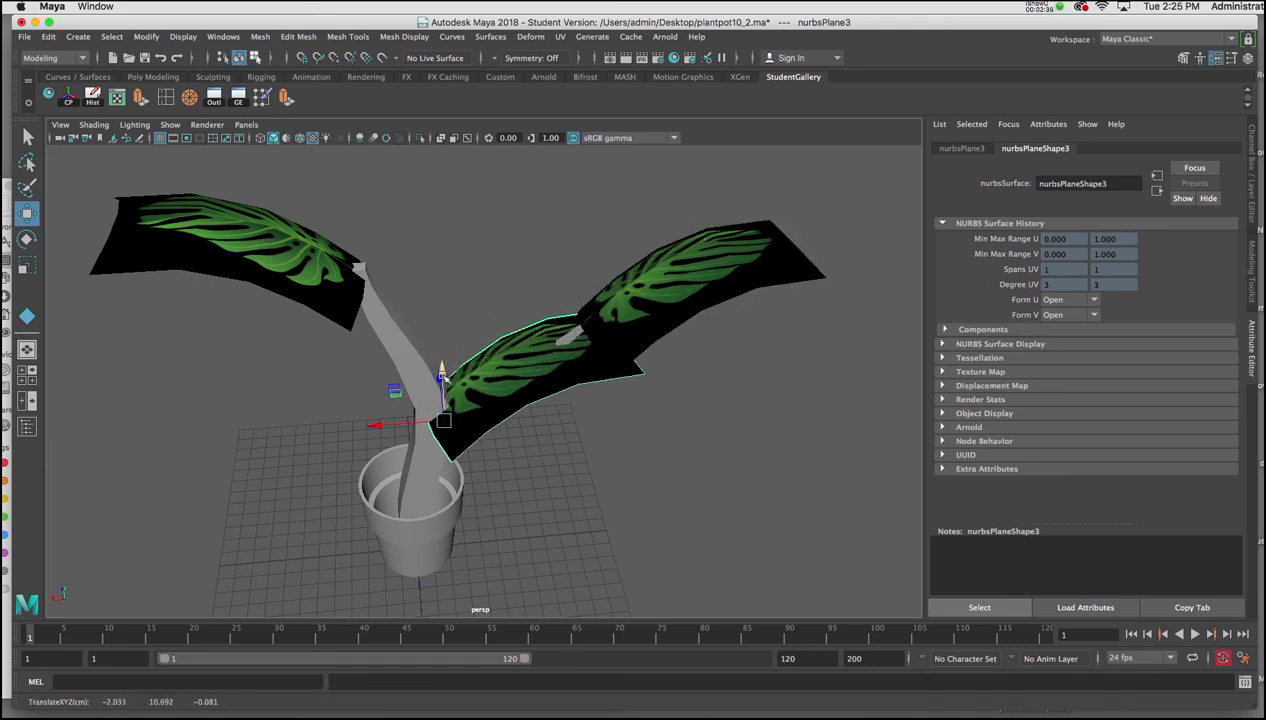
# Rotate the third leaf to point sideways from the other two and shift it so its stalk meets the main stem.
pyautogui.press('e')
pyautogui.moveTo(453, 462)
pyautogui.mouseDown()
pyautogui.moveTo(307, 422)
pyautogui.moveTo(342, 457)
pyautogui.moveTo(342, 396)
pyautogui.moveTo(392, 415)
pyautogui.moveTo(470, 370)
pyautogui.mouseUp()
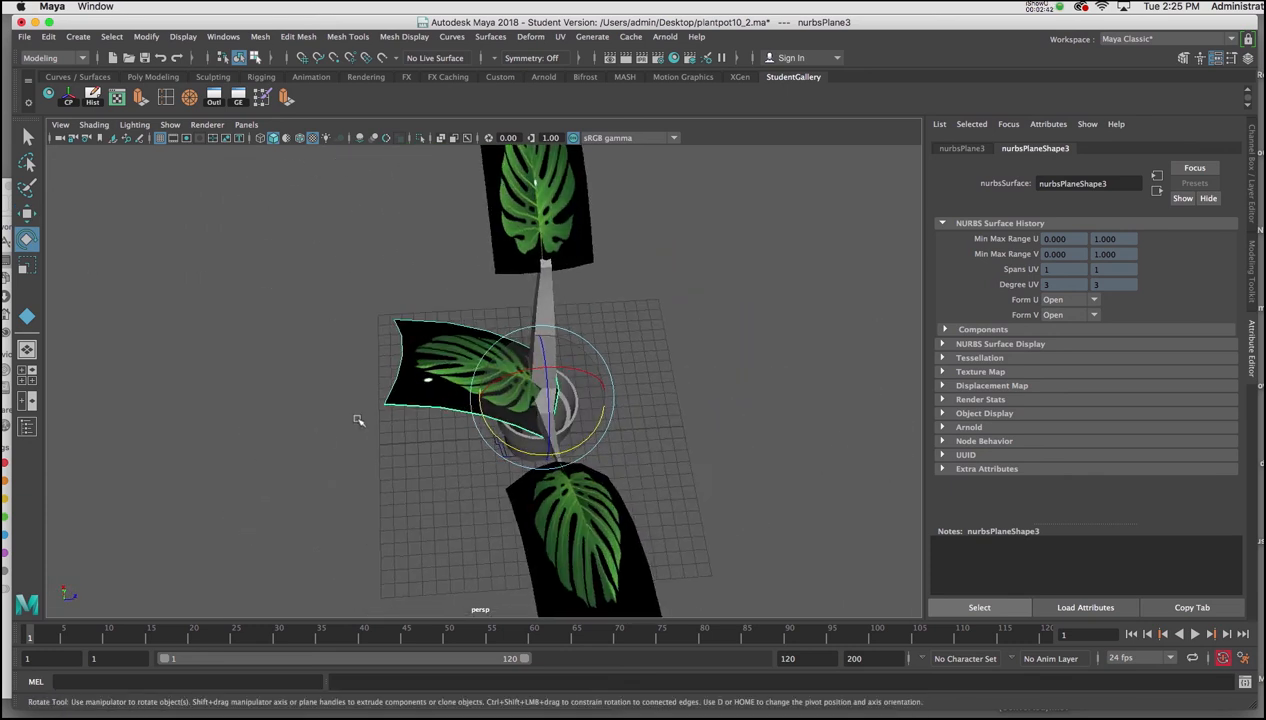
pyautogui.press('w')
pyautogui.moveTo(533, 396); pyautogui.dragTo(310, 451)
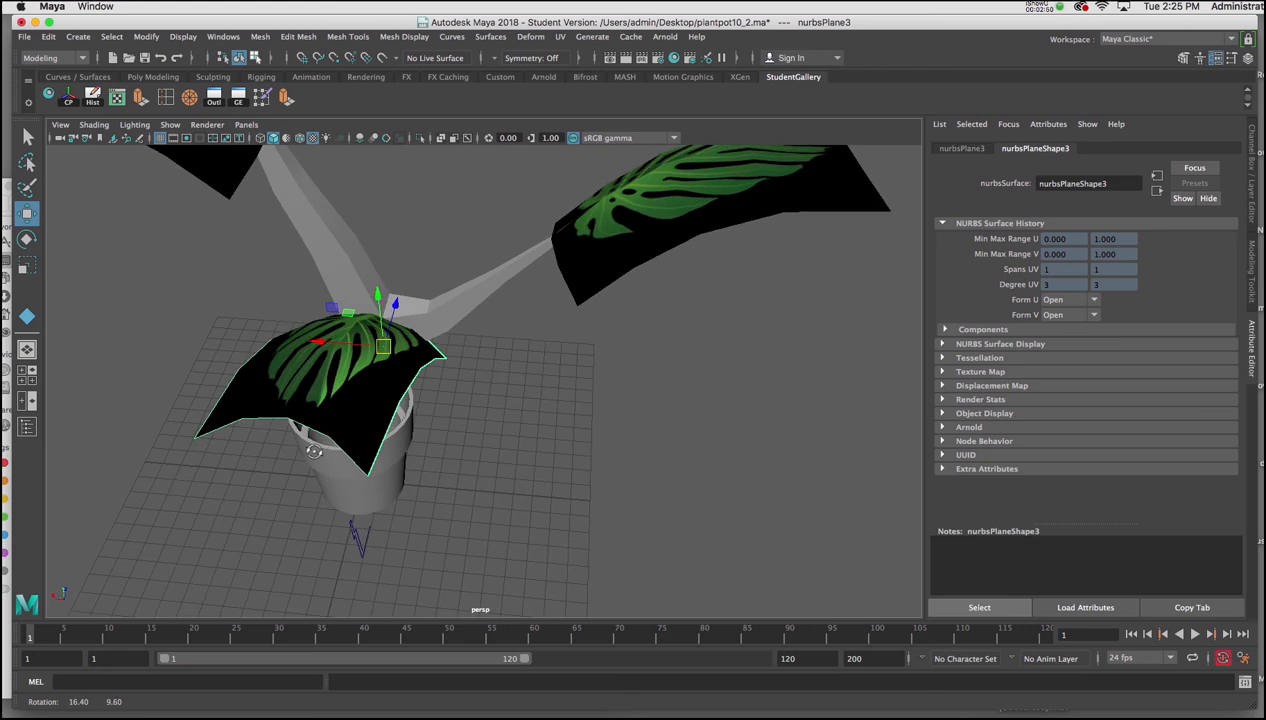
# Draw a NURBS circle about as wide as the pot on empty grid beside the plant in the wireframe top view.
pyautogui.click(310, 451)
pyautogui.press('space')
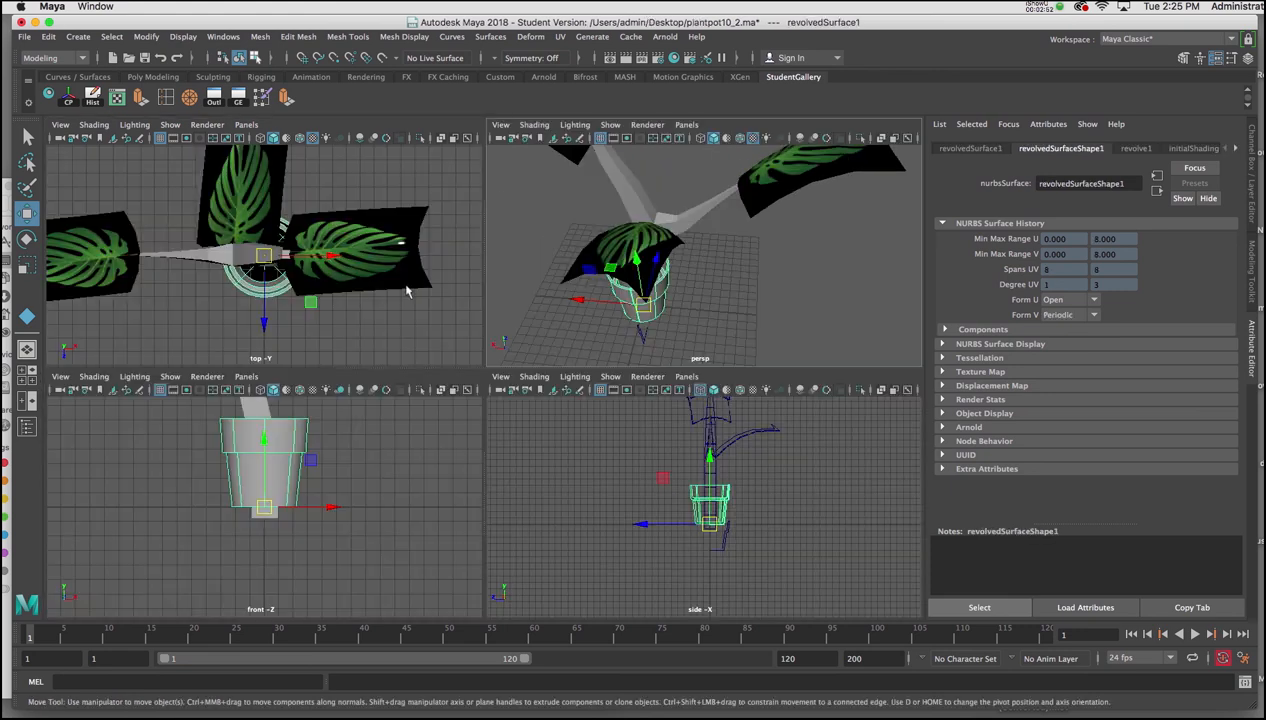
pyautogui.press('space')
pyautogui.press('4')
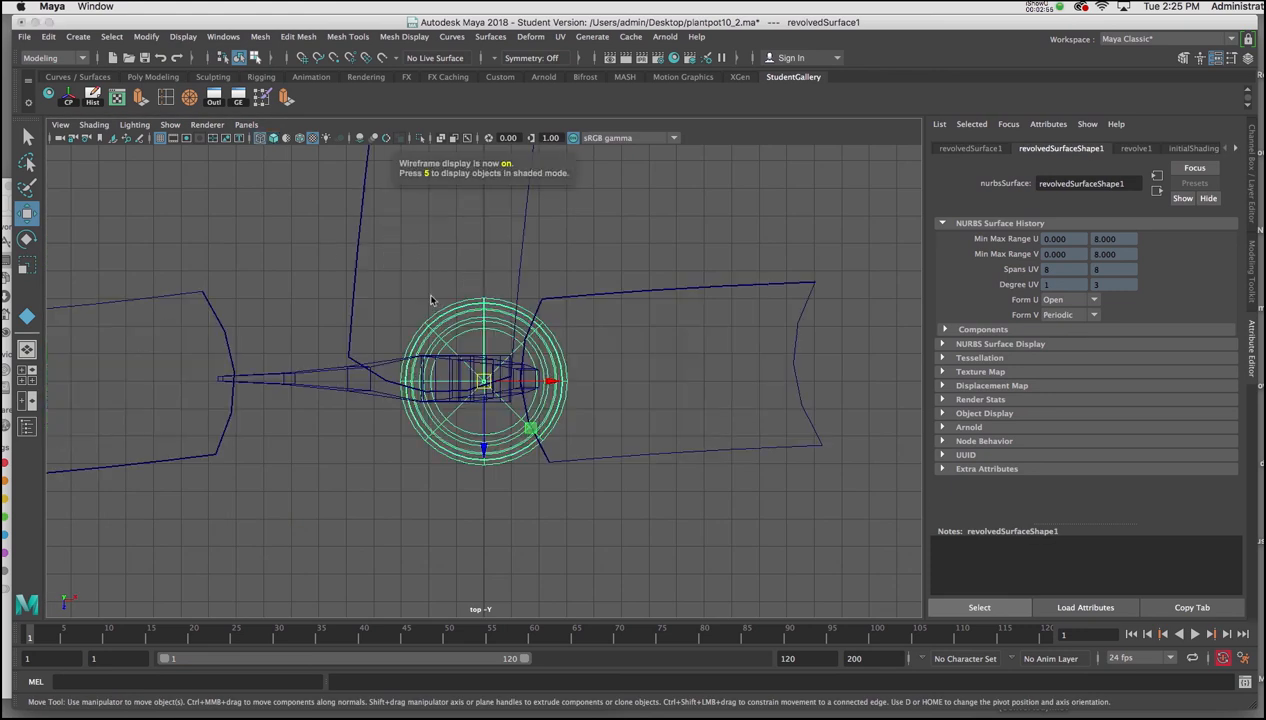
pyautogui.keyDown('alt'); pyautogui.moveTo(425, 291); pyautogui.dragTo(362, 212, button='right'); pyautogui.keyUp('alt')
pyautogui.keyDown('alt'); pyautogui.moveTo(491, 320); pyautogui.dragTo(372, 303, button='middle'); pyautogui.keyUp('alt')
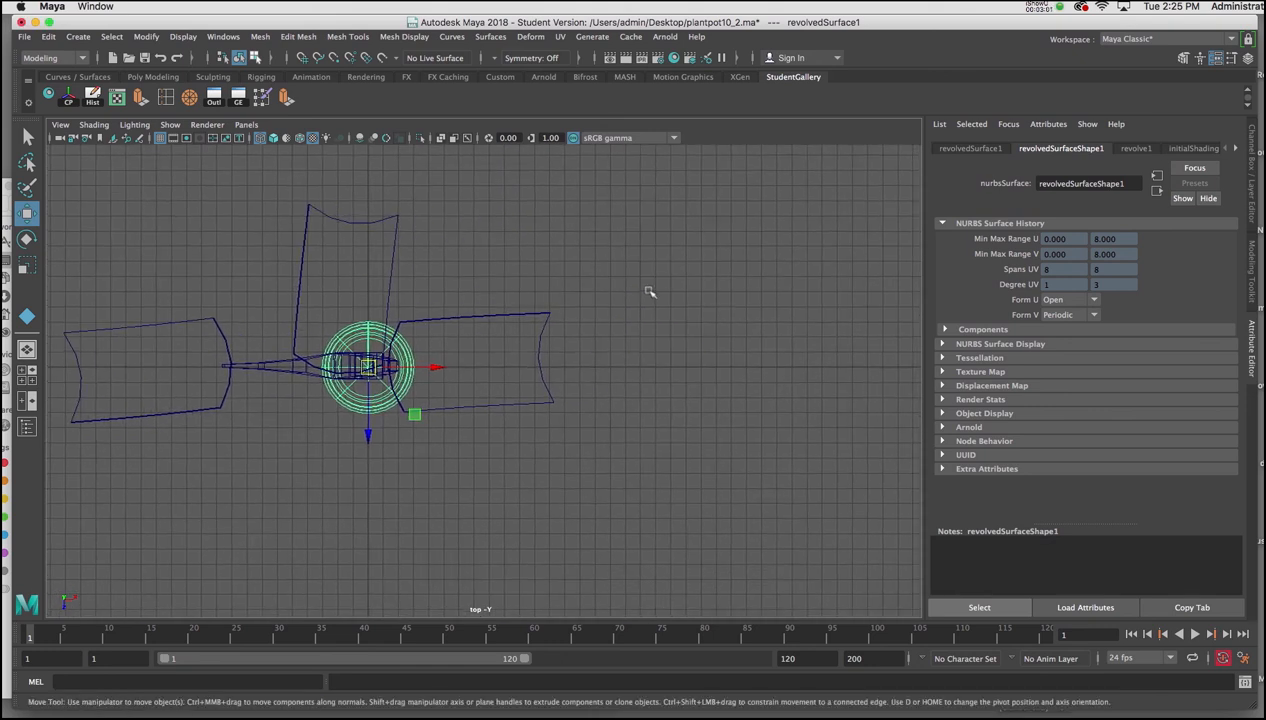
pyautogui.press('space')
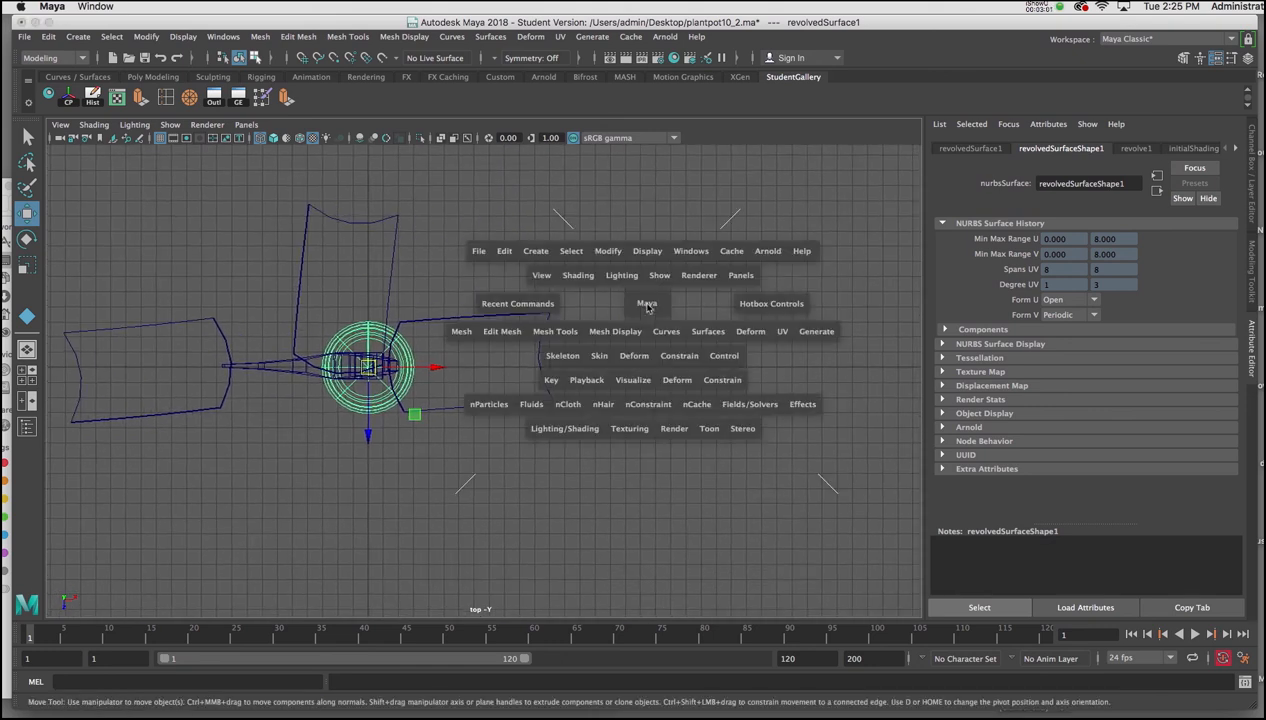
pyautogui.click(540, 252)
pyautogui.moveTo(644, 290)
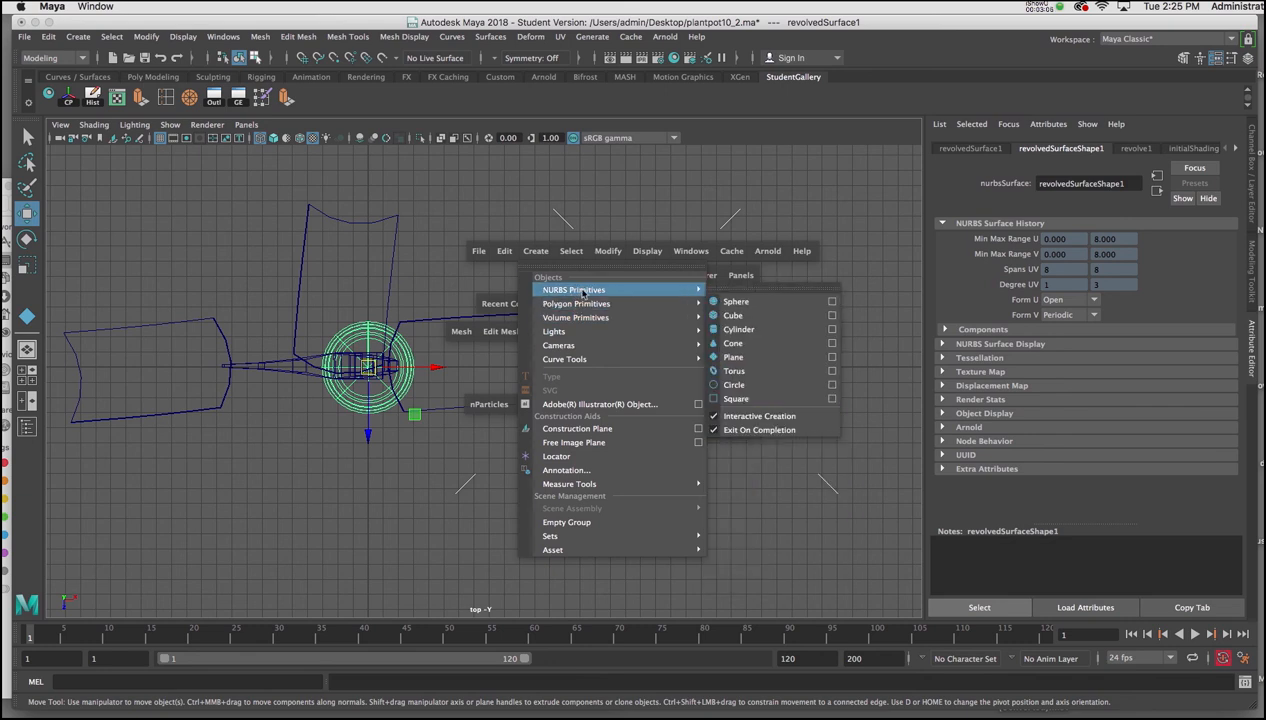
pyautogui.click(755, 388)
pyautogui.moveTo(615, 358); pyautogui.dragTo(636, 389)
pyautogui.press('f')
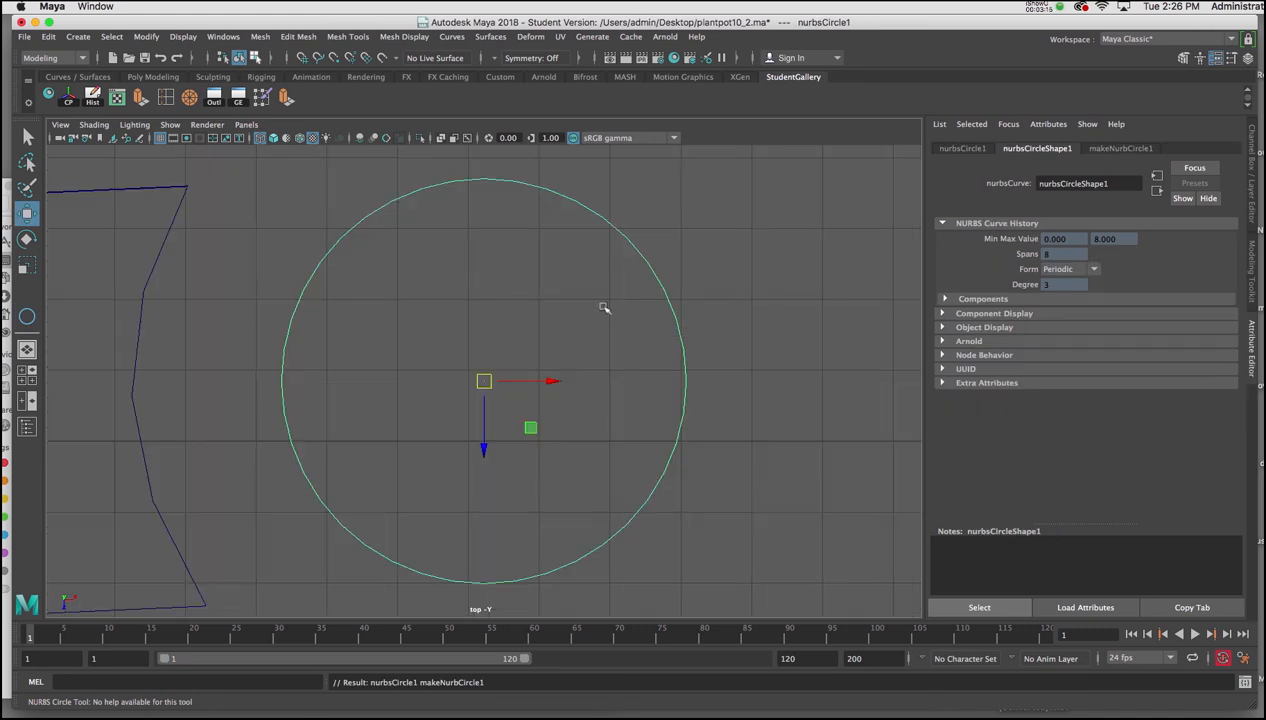
# Fill the circle with a Planar surface using the reset default options: cubic degree, complete curve range and NURBS output.
pyautogui.press('space')
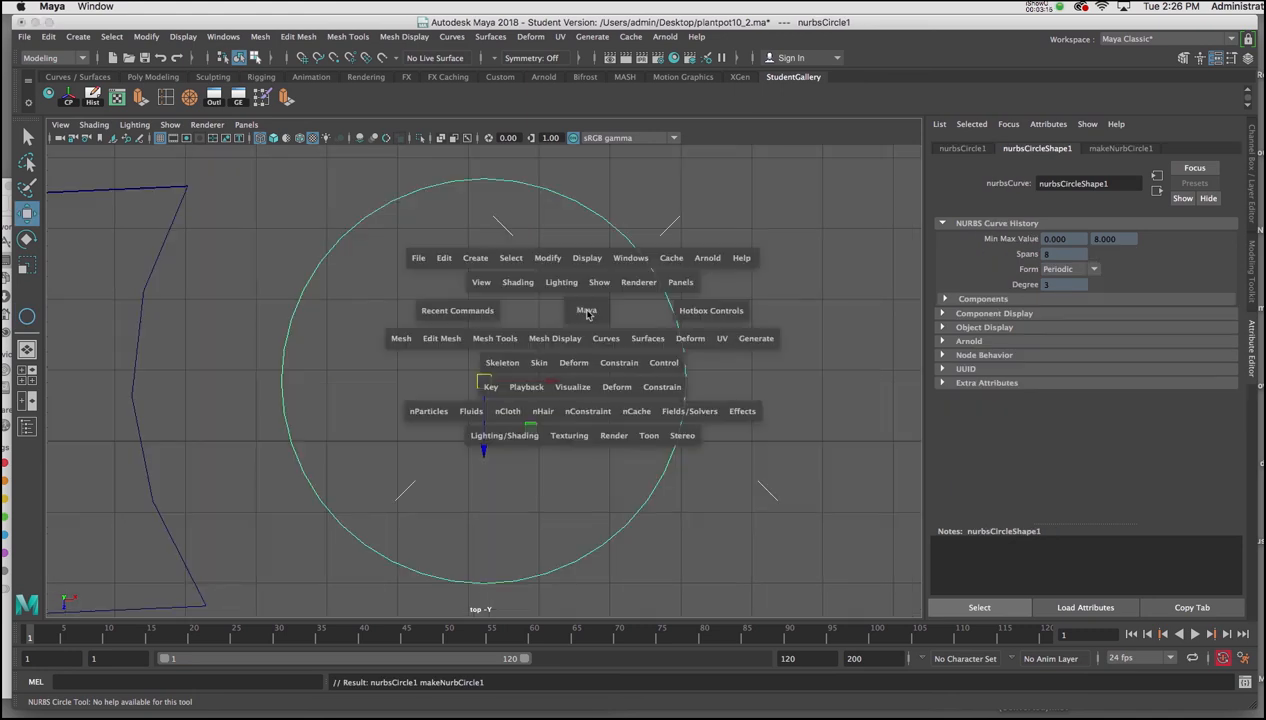
pyautogui.click(646, 340)
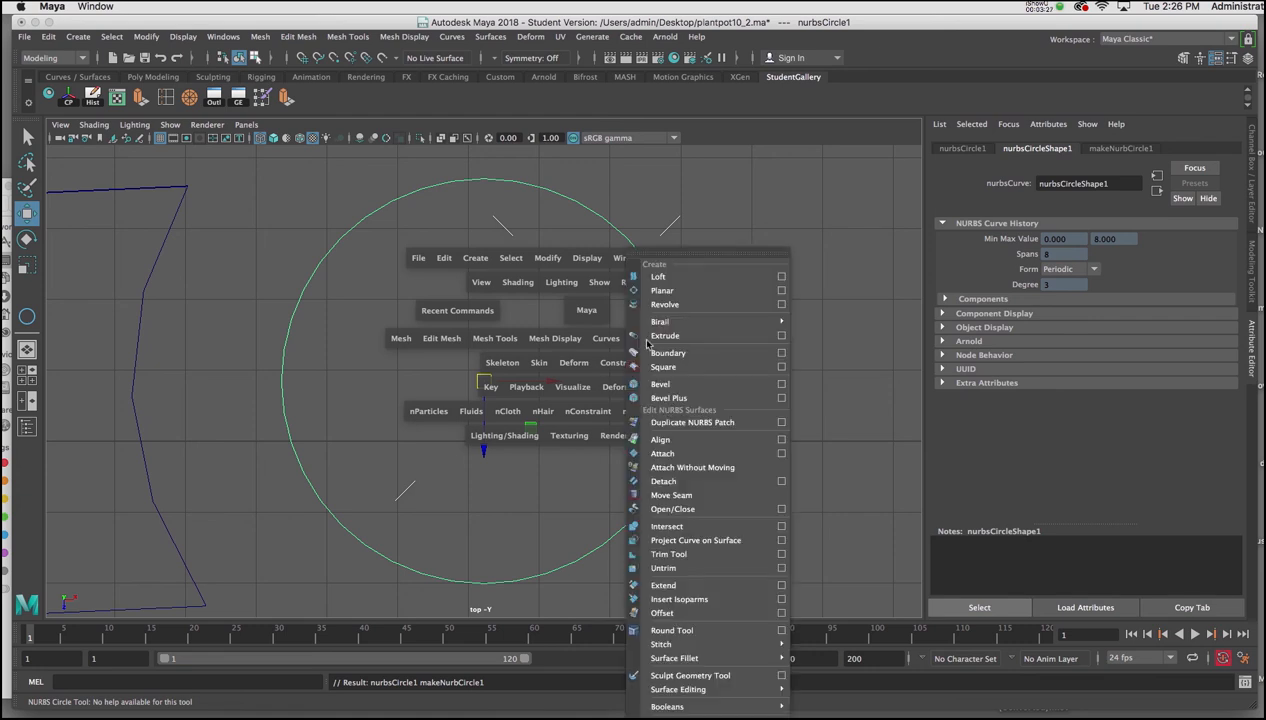
pyautogui.click(780, 291)
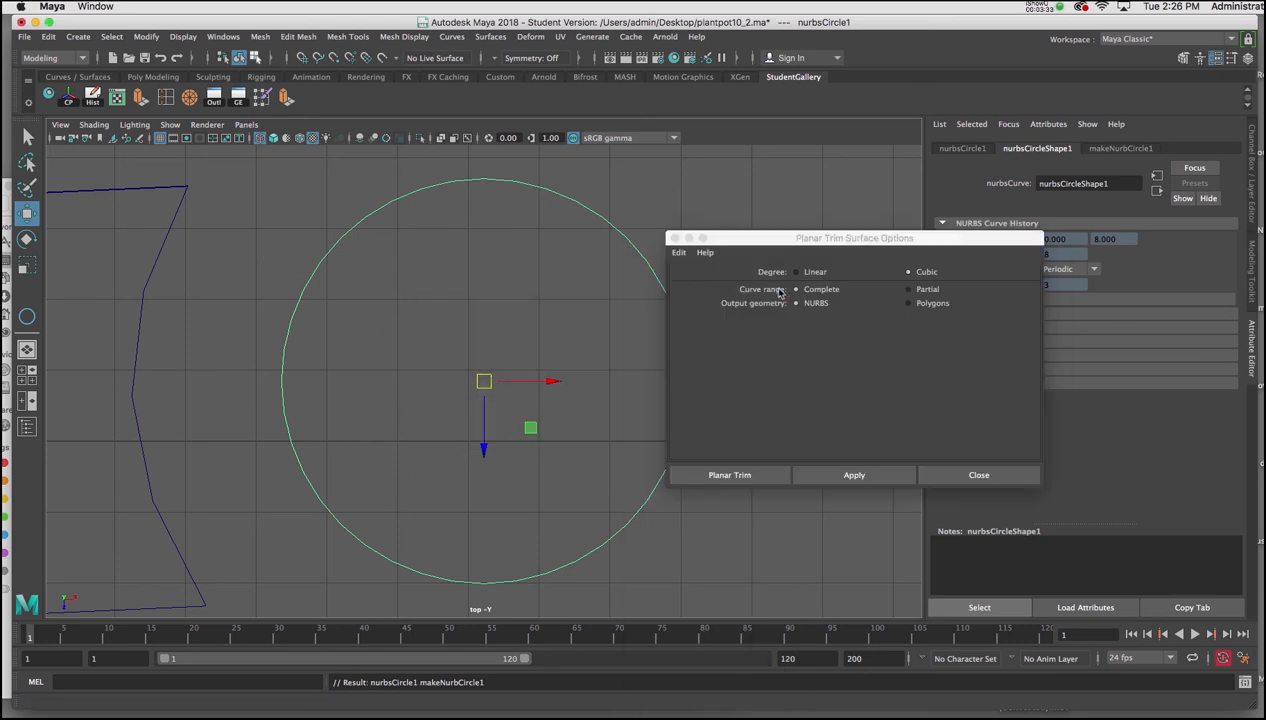
pyautogui.click(679, 253)
pyautogui.click(684, 281)
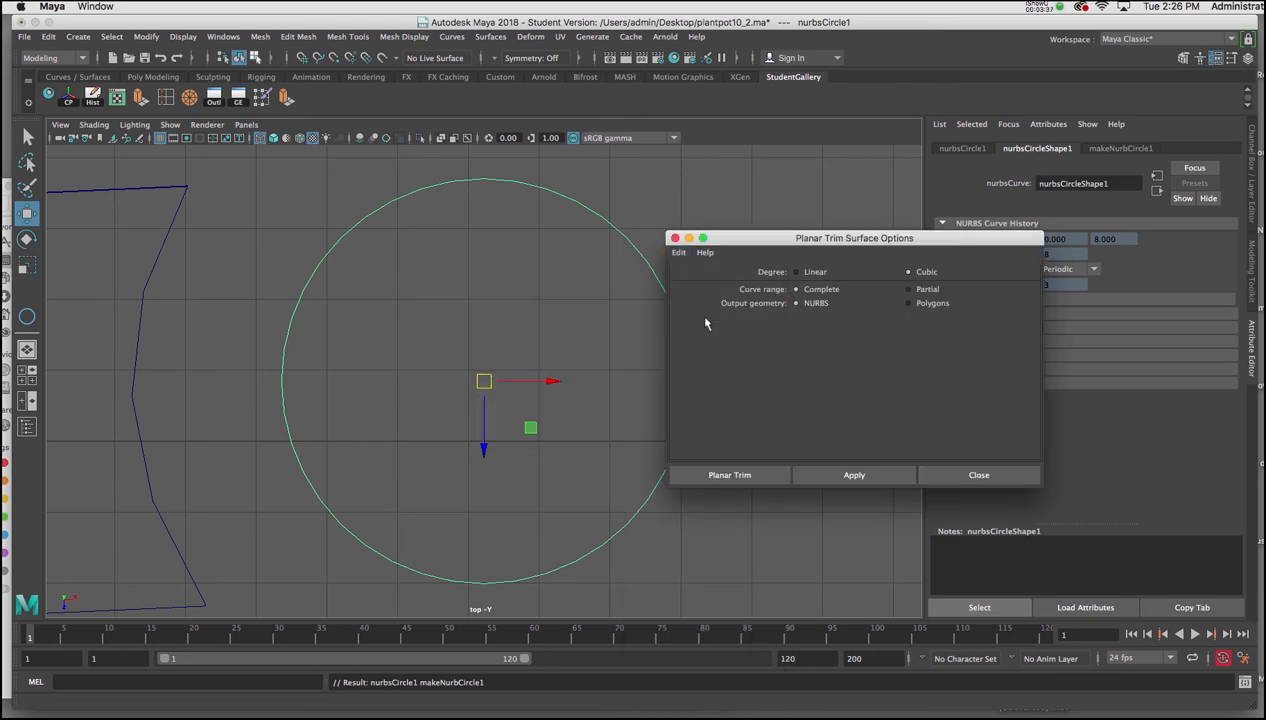
pyautogui.click(854, 475)
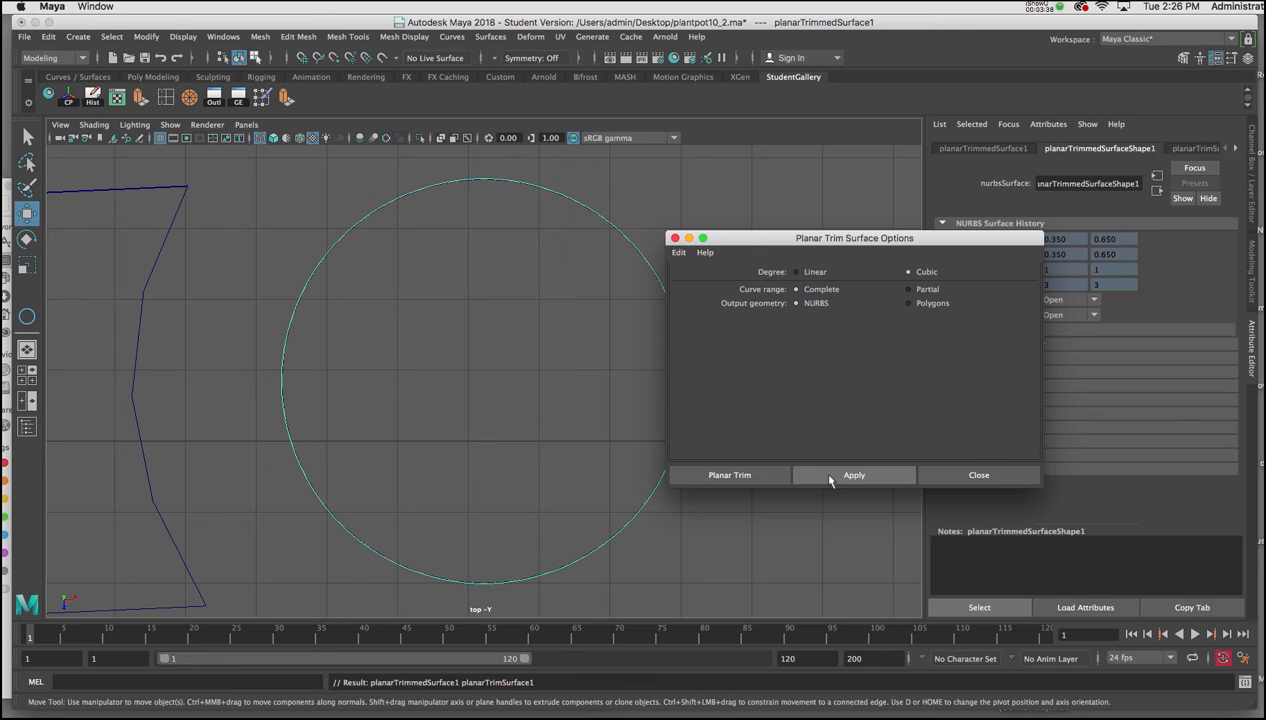
pyautogui.click(675, 238)
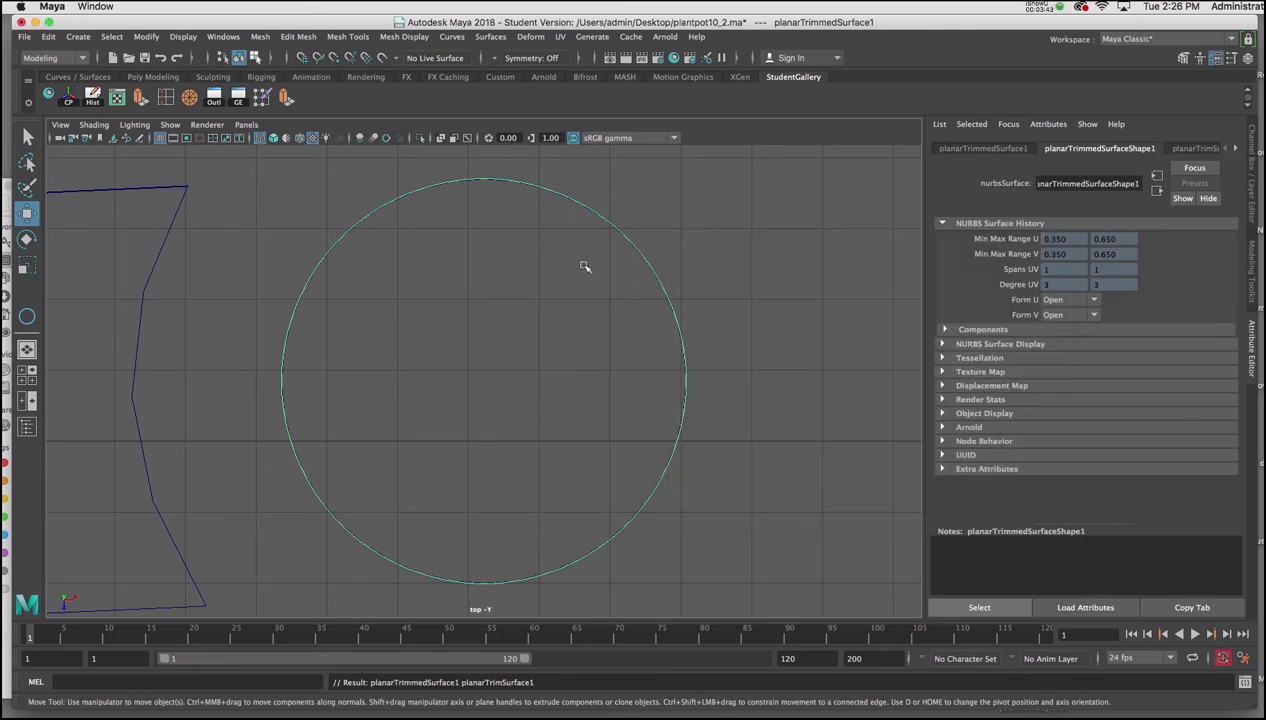
# Display the top view shaded and turn on two-sided lighting for it.
pyautogui.press('5')
pyautogui.keyDown('alt'); pyautogui.moveTo(596, 418); pyautogui.dragTo(534, 328, button='right'); pyautogui.keyUp('alt')
pyautogui.moveTo(534, 328)
pyautogui.keyDown('alt'); pyautogui.mouseDown(button='middle')
pyautogui.moveTo(630, 330)
pyautogui.moveTo(605, 318)
pyautogui.mouseUp(button='middle'); pyautogui.keyUp('alt')
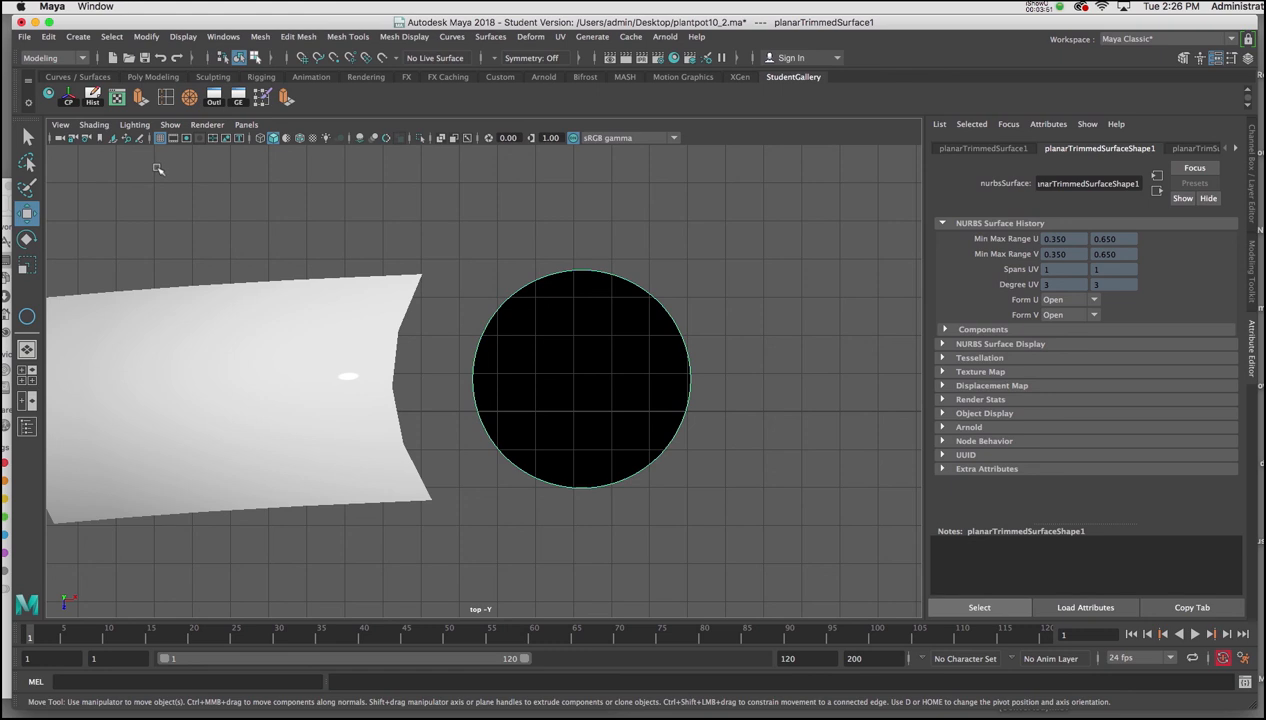
pyautogui.click(135, 125)
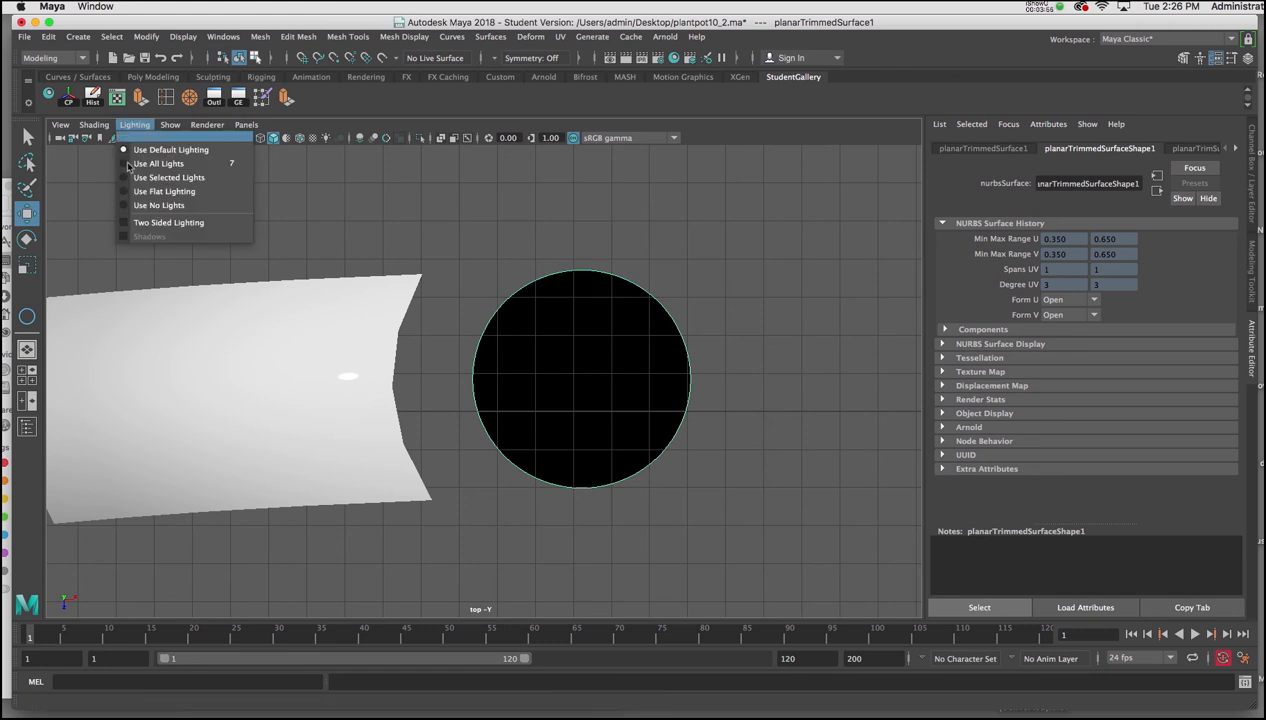
pyautogui.click(168, 222)
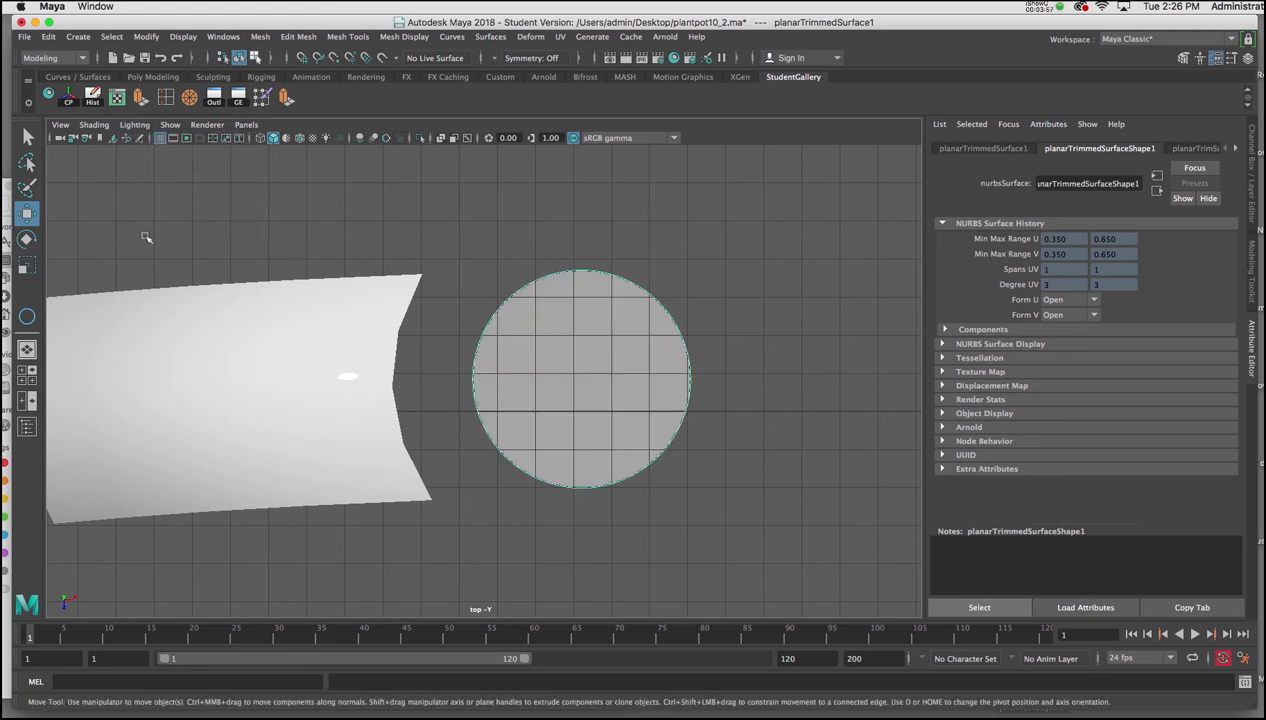
# Center the disc's pivot and move the disc over the pot's center, at about -0.001 cm in X and 0.048 cm in Z.
pyautogui.click(74, 99)
pyautogui.keyDown('alt'); pyautogui.moveTo(438, 449); pyautogui.dragTo(331, 294, button='right'); pyautogui.keyUp('alt')
pyautogui.keyDown('alt'); pyautogui.moveTo(331, 294); pyautogui.dragTo(591, 303, button='middle'); pyautogui.keyUp('alt')
pyautogui.press('4')
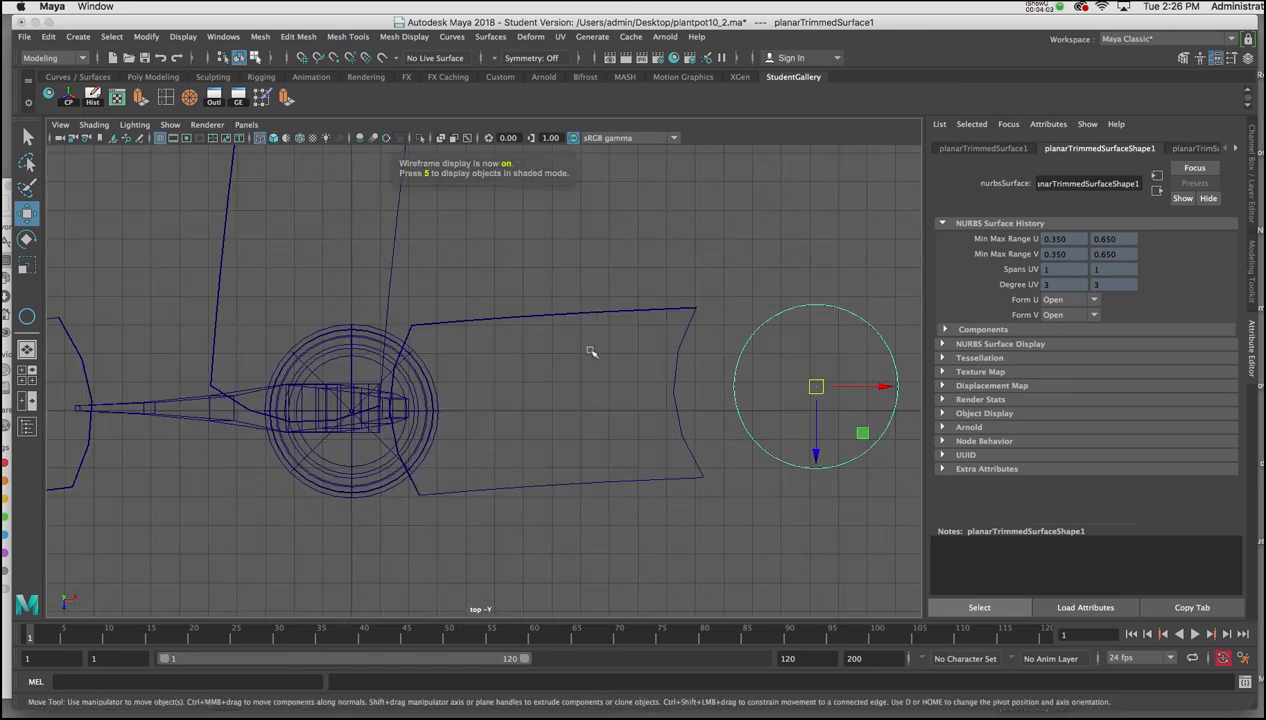
pyautogui.moveTo(824, 385); pyautogui.dragTo(353, 446)
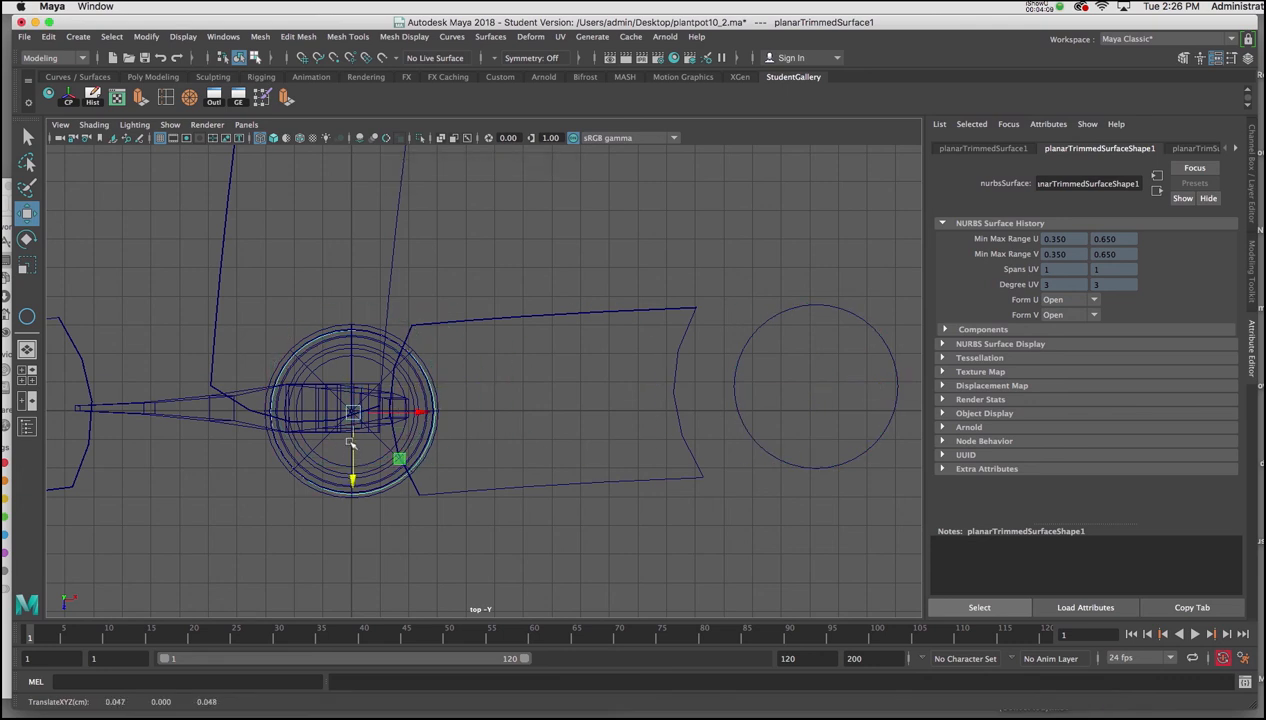
pyautogui.moveTo(417, 413); pyautogui.dragTo(415, 418)
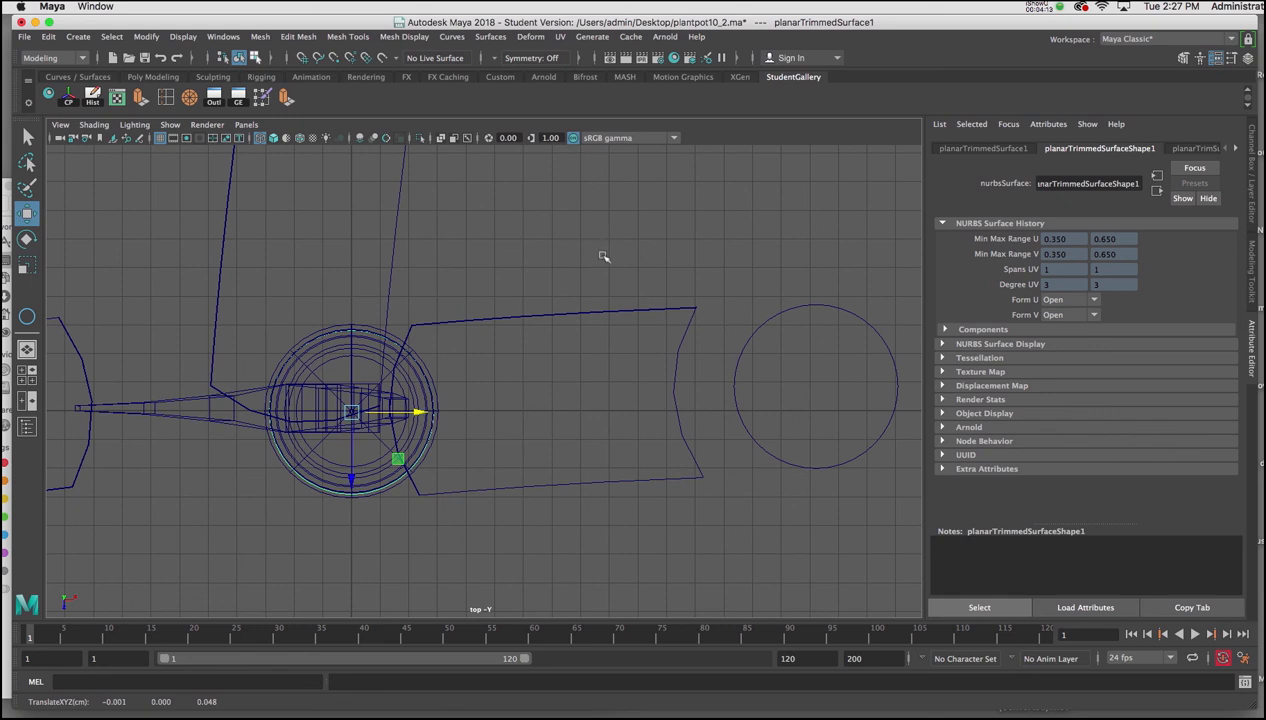
# Raise the disc inside the pot to just below the rim as soil and turn on two-sided lighting in the perspective view.
pyautogui.press('space')
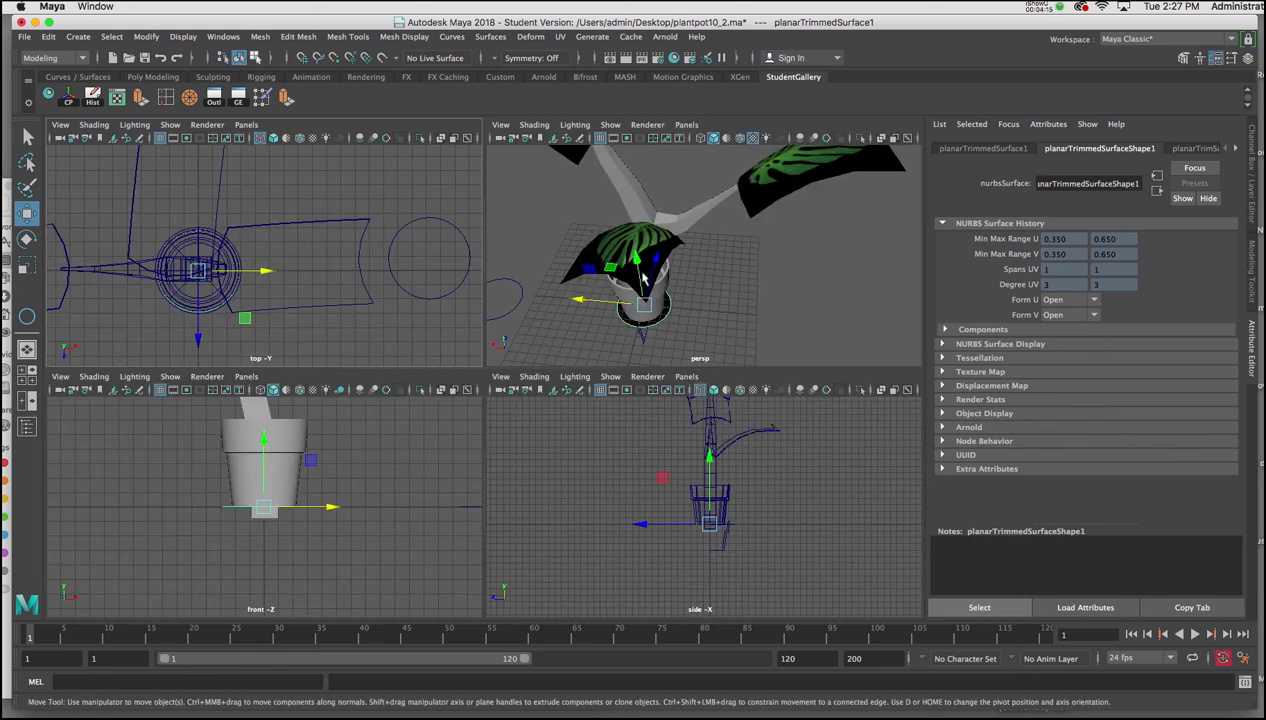
pyautogui.press('space')
pyautogui.keyDown('alt'); pyautogui.moveTo(602, 350); pyautogui.dragTo(588, 340); pyautogui.keyUp('alt')
pyautogui.moveTo(360, 468); pyautogui.dragTo(438, 424)
pyautogui.keyDown('alt'); pyautogui.moveTo(449, 373); pyautogui.dragTo(525, 346, button='middle'); pyautogui.keyUp('alt')
pyautogui.keyDown('alt'); pyautogui.moveTo(500, 274); pyautogui.dragTo(498, 435, button='right'); pyautogui.keyUp('alt')
pyautogui.keyDown('alt'); pyautogui.moveTo(497, 436); pyautogui.dragTo(303, 250); pyautogui.keyUp('alt')
pyautogui.click(134, 124)
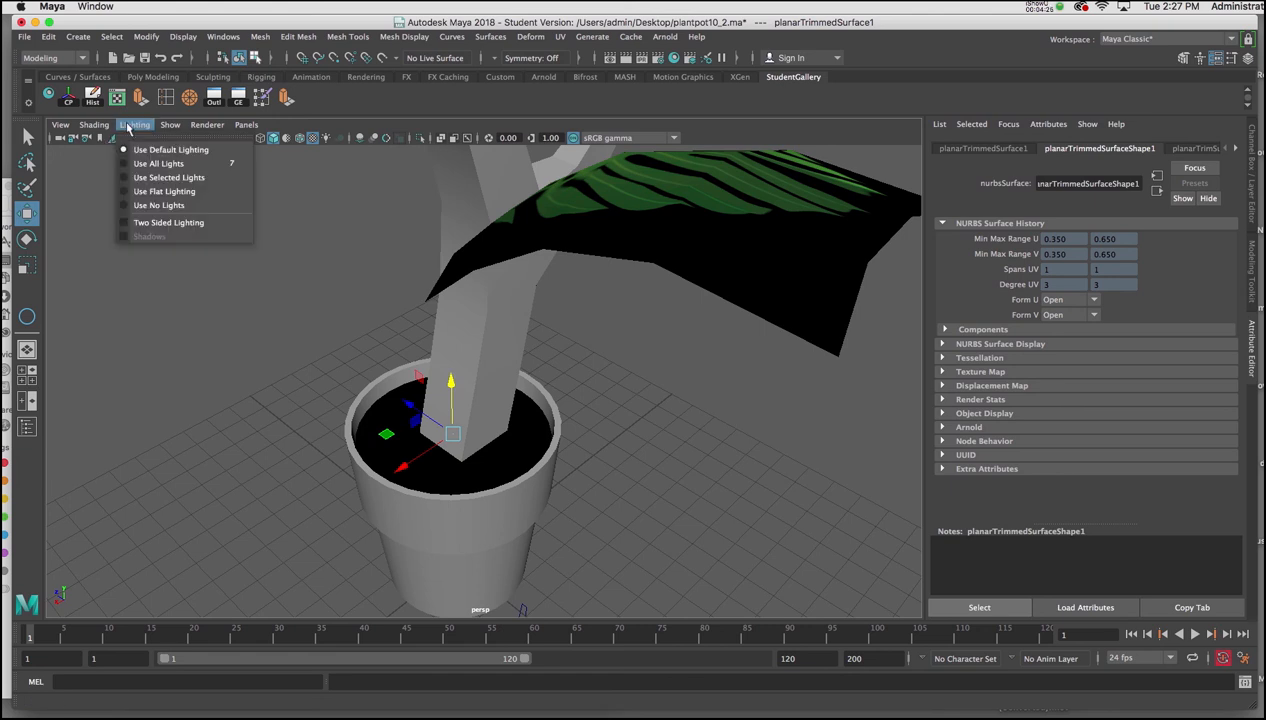
pyautogui.click(128, 223)
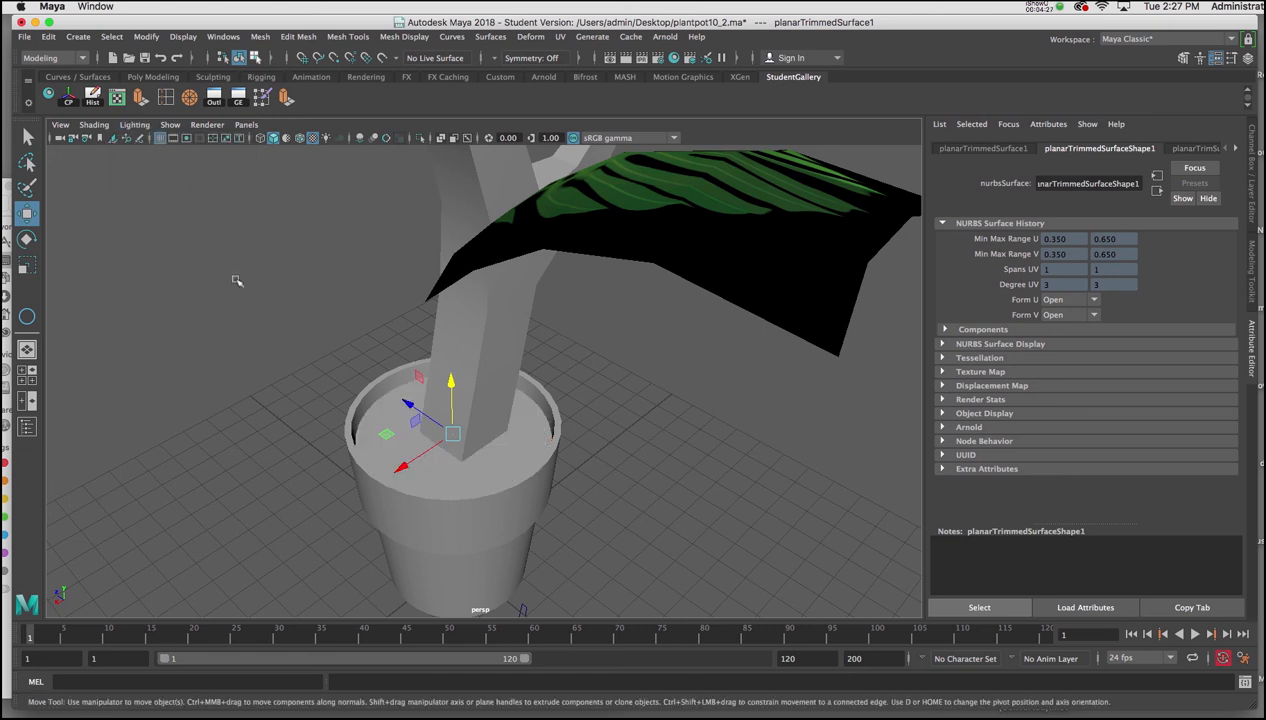